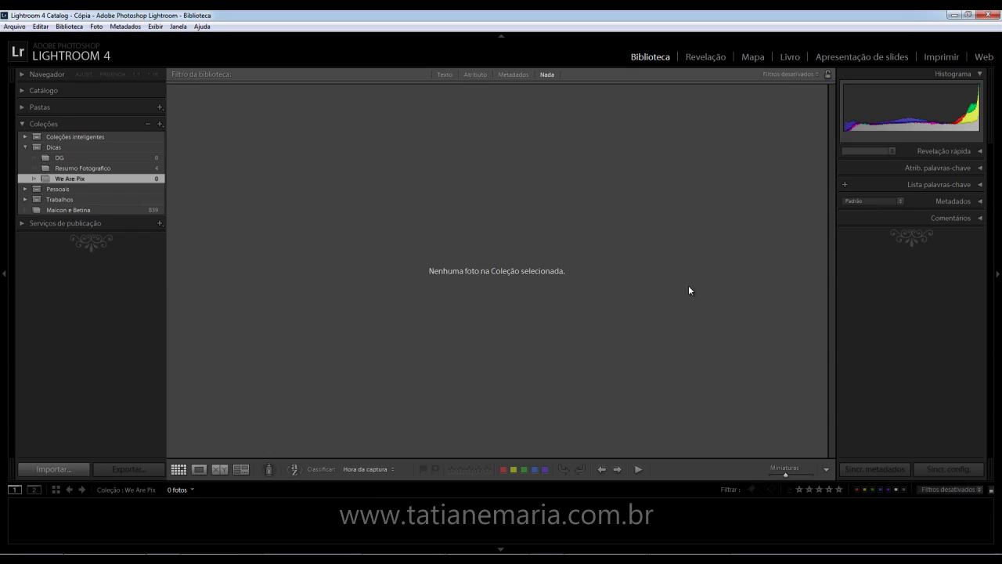
# Import all photos from the "lightroom ceu" folder on the Dados (D:) drive into the catalog.
pyautogui.click(55, 469)
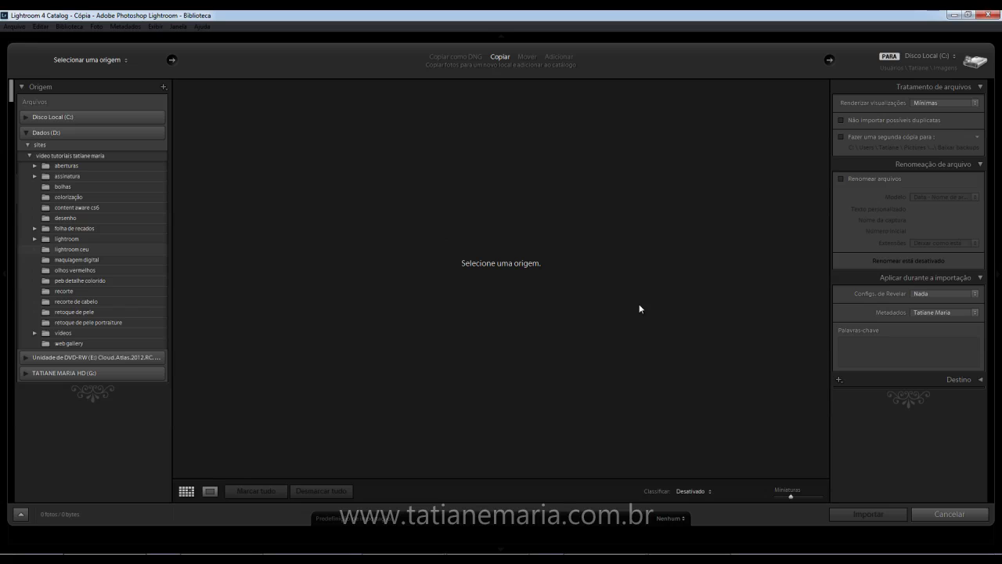
pyautogui.click(85, 252)
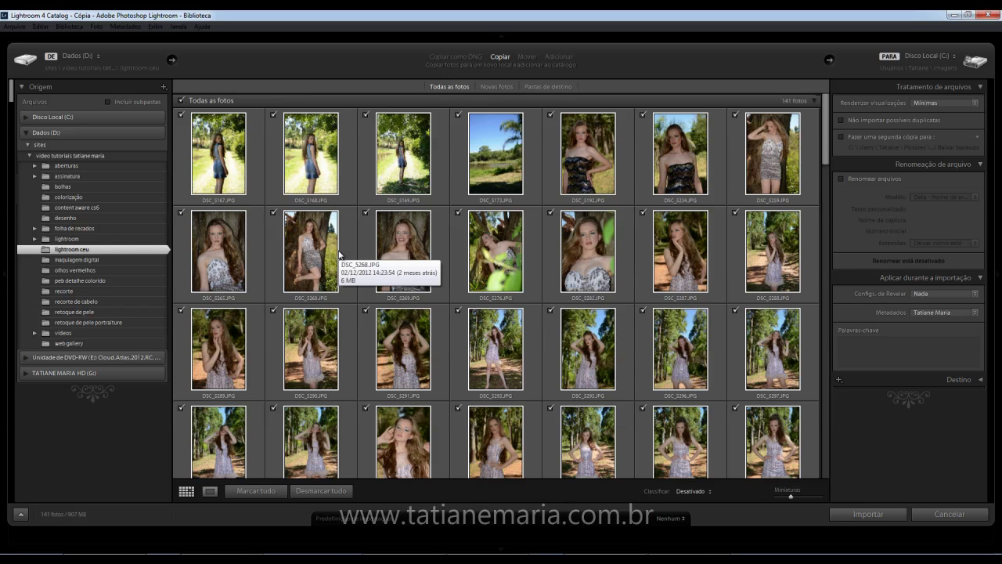
pyautogui.click(865, 514)
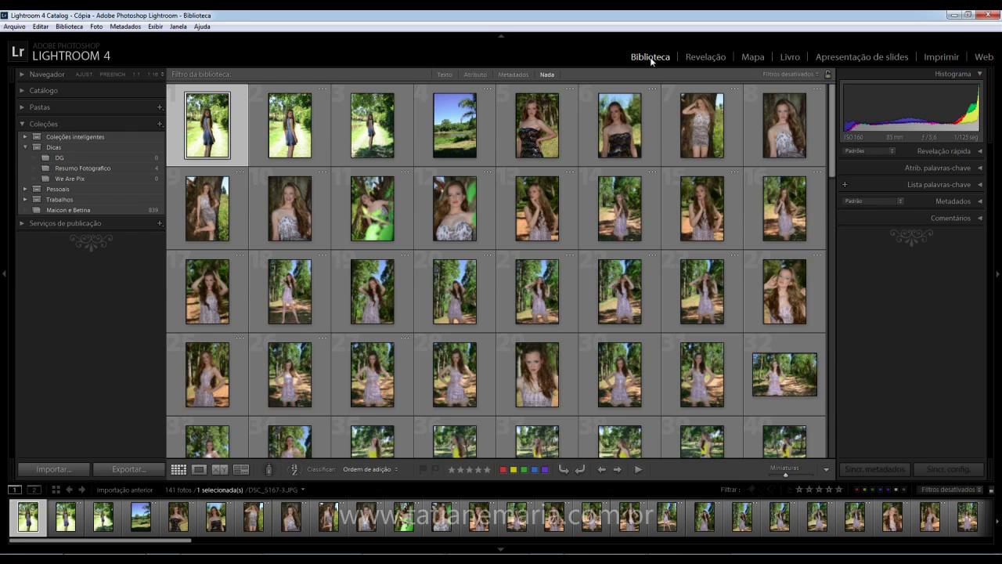
# Add all imported photos to the We Are Pix collection in the Develop module and open that collection with nothing selected.
pyautogui.click(704, 57)
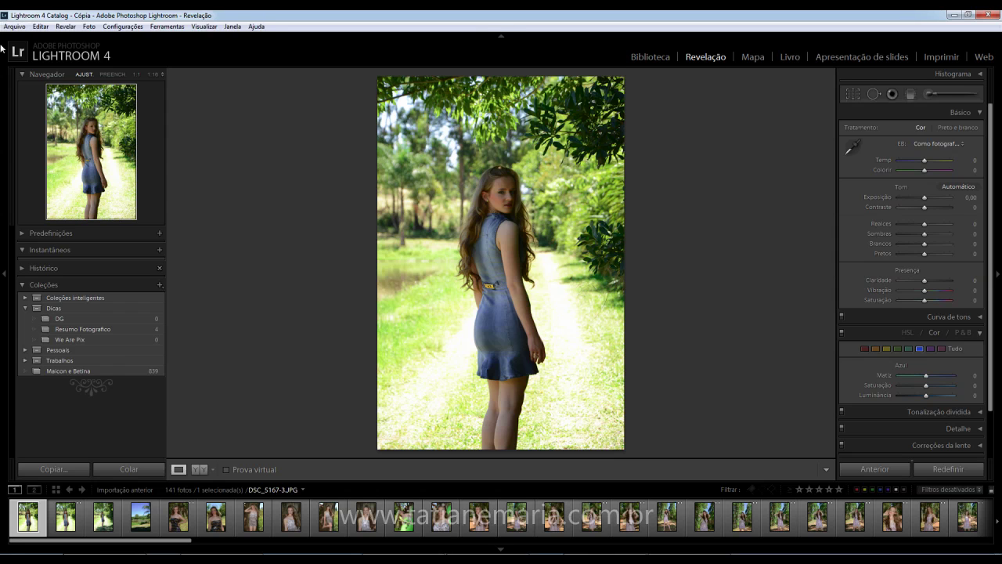
pyautogui.click(41, 26)
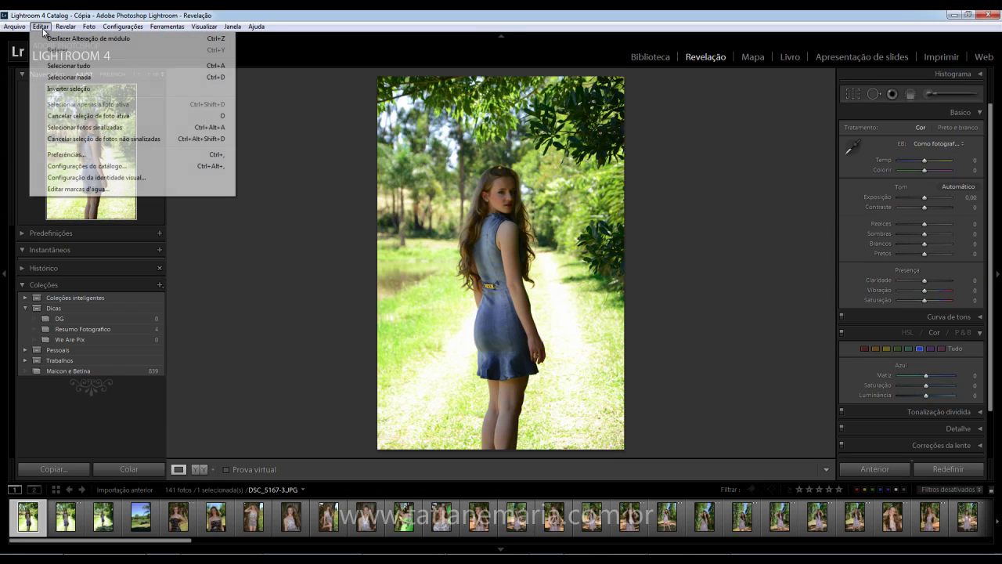
pyautogui.click(71, 67)
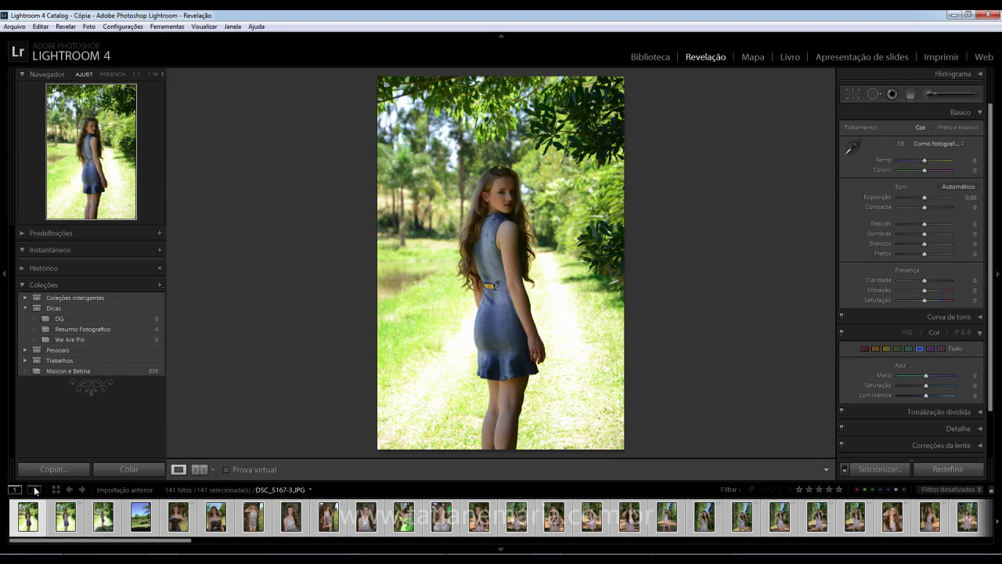
pyautogui.moveTo(30, 522); pyautogui.dragTo(78, 340)
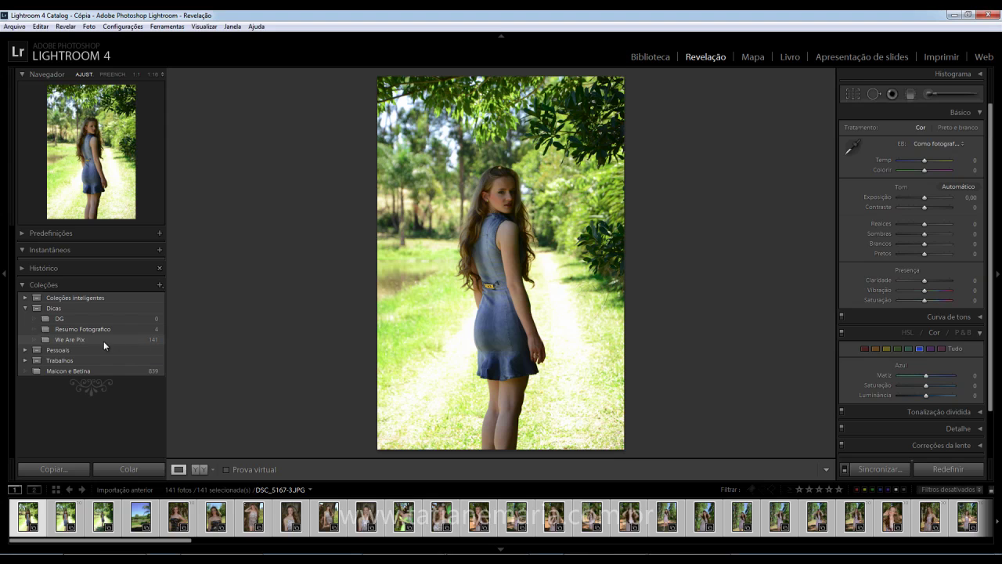
pyautogui.click(154, 343)
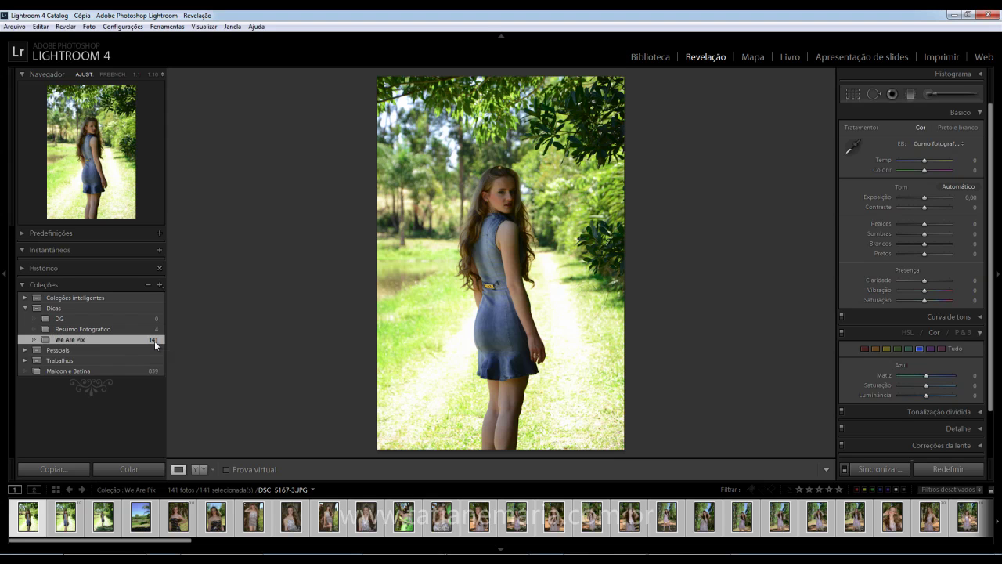
pyautogui.click(40, 26)
pyautogui.click(74, 79)
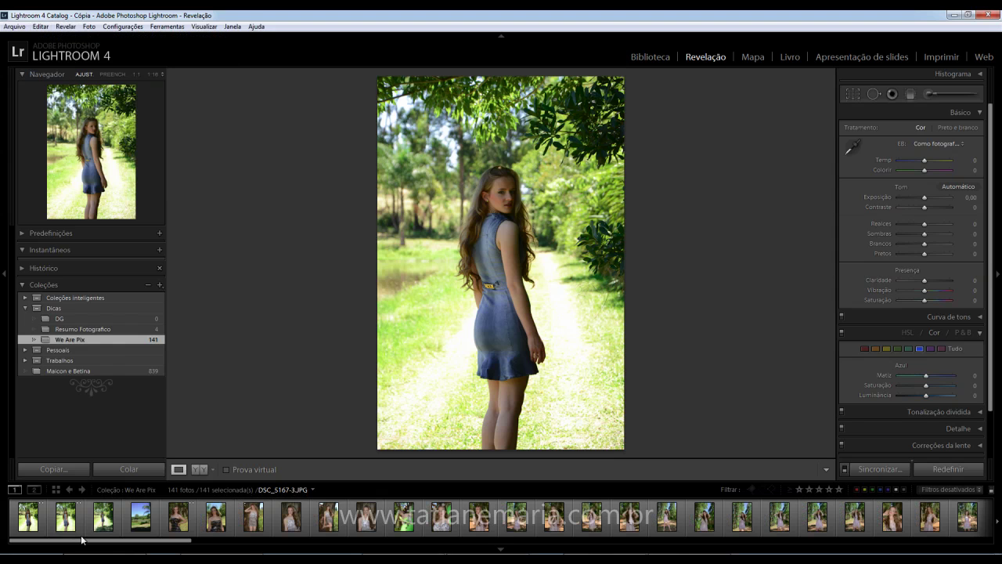
# Open photo DSC_5323-4.JPG from the collection in a side-by-side before and after view.
pyautogui.click(223, 523)
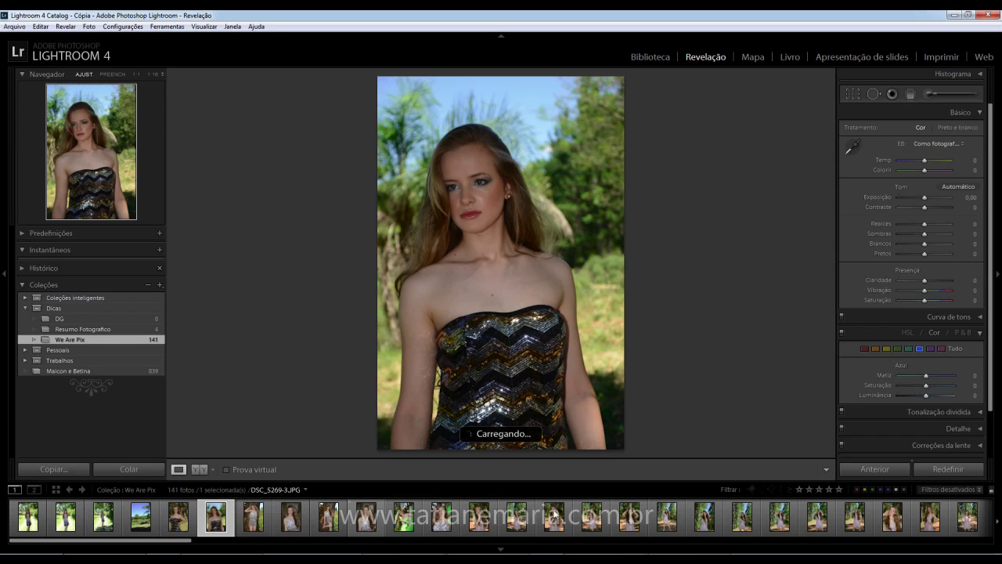
pyautogui.scroll(-3, 549, 518)
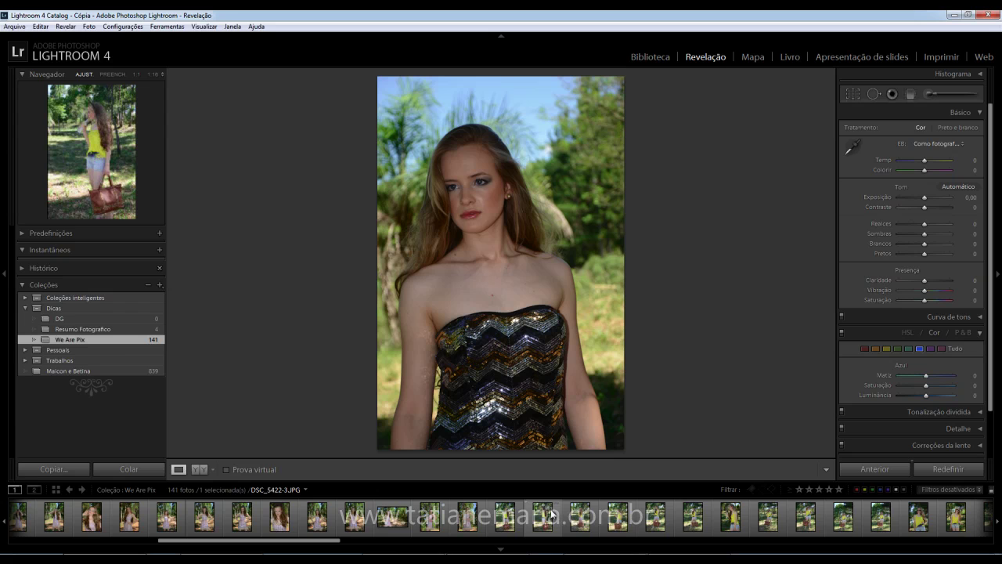
pyautogui.click(467, 520)
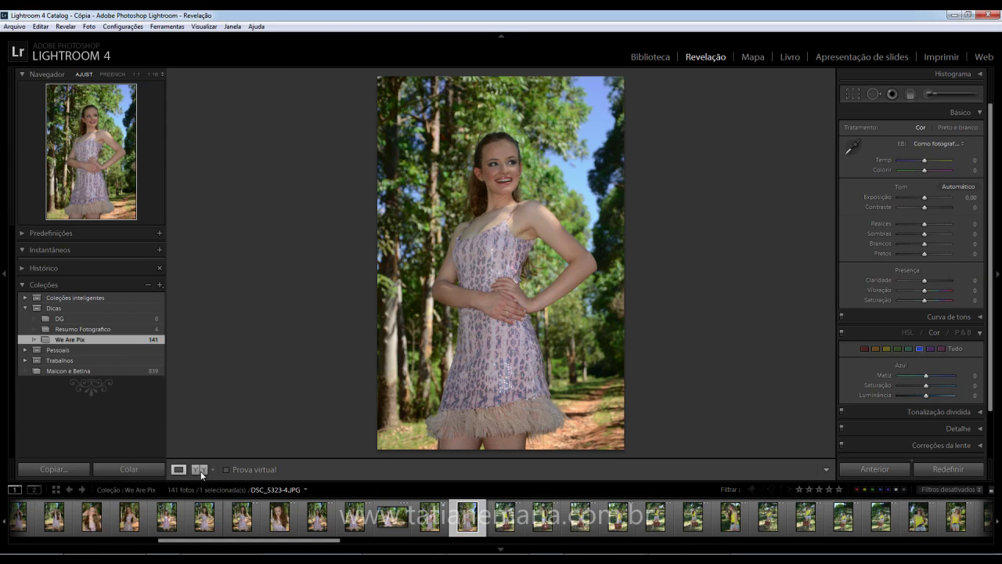
pyautogui.click(200, 469)
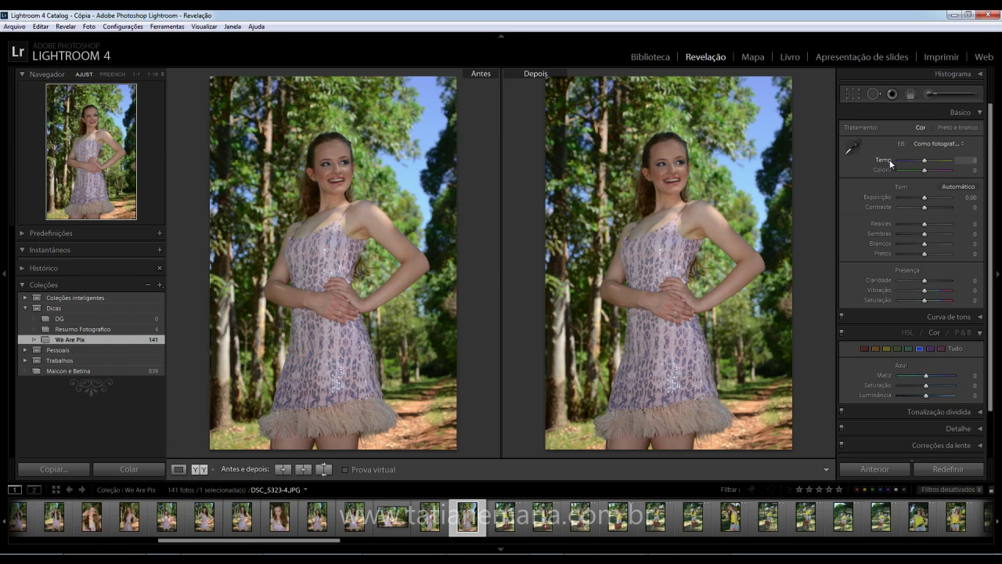
# Try the white balance selector on several points of the model's dress and skin, and reset the photo's develop settings.
pyautogui.click(851, 149)
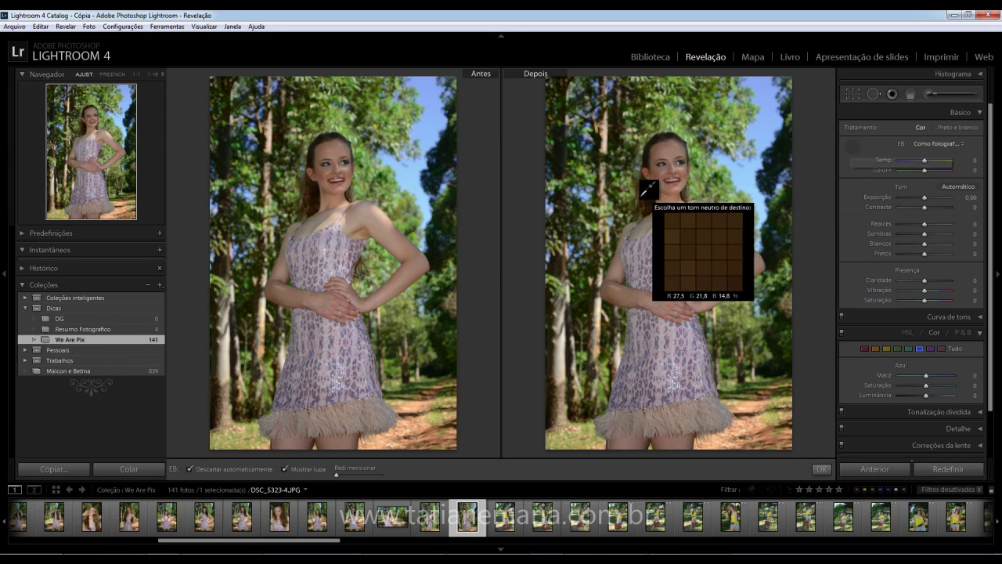
pyautogui.click(637, 251)
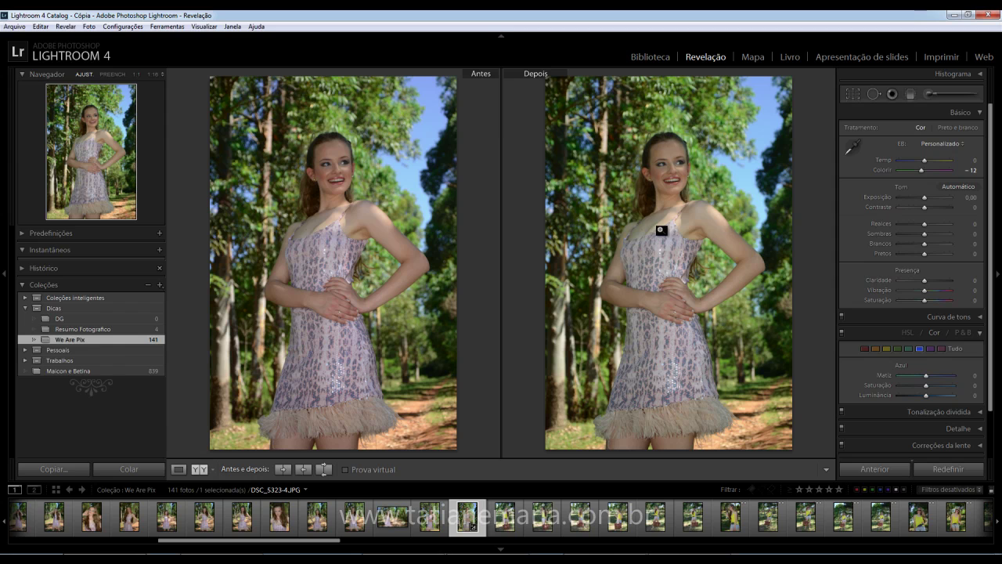
pyautogui.click(855, 148)
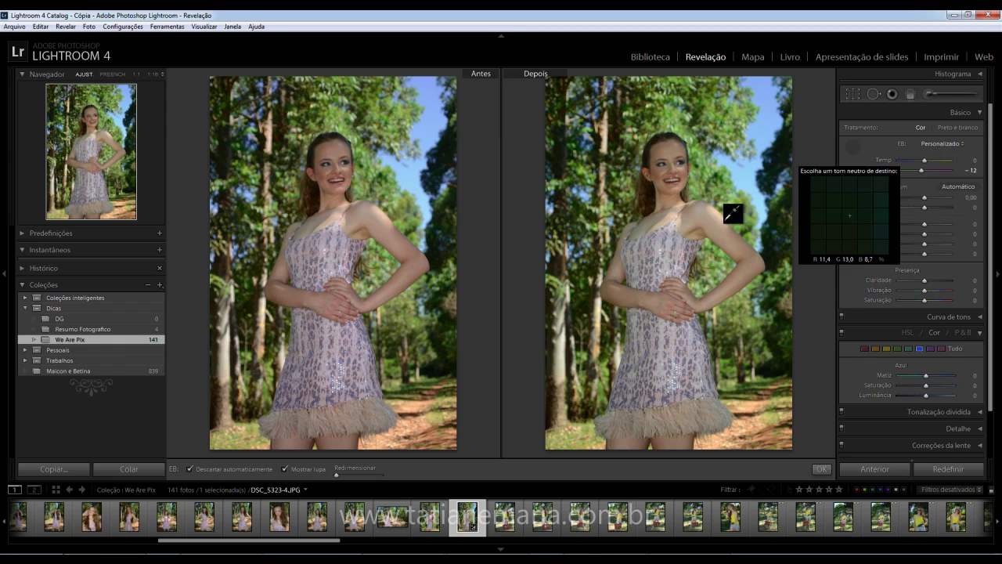
pyautogui.click(670, 228)
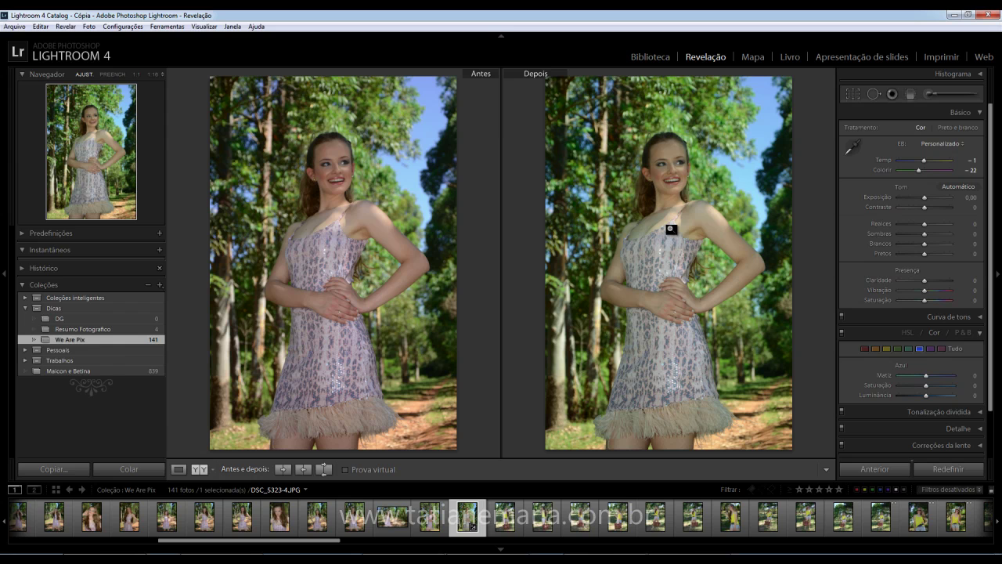
pyautogui.click(856, 146)
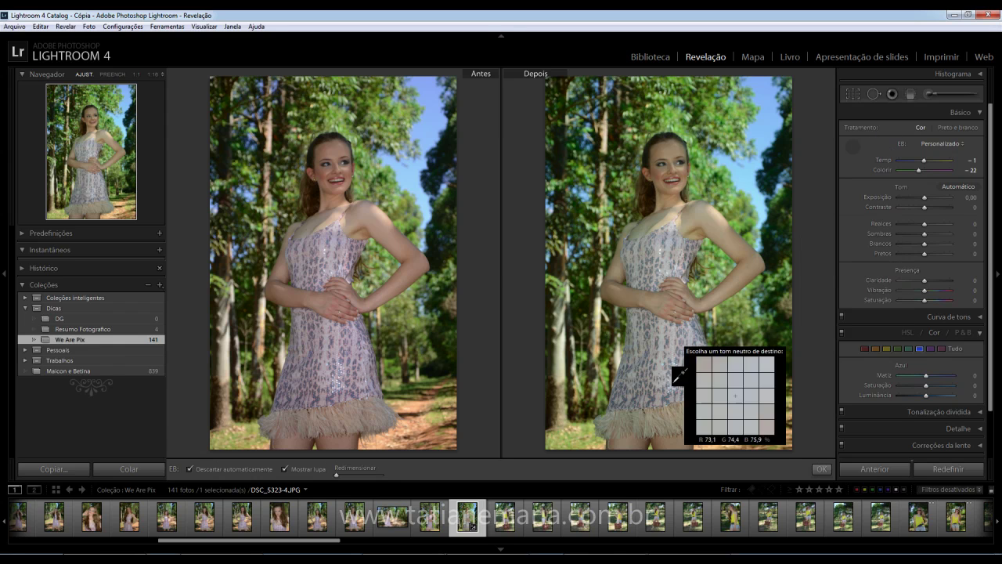
pyautogui.click(667, 416)
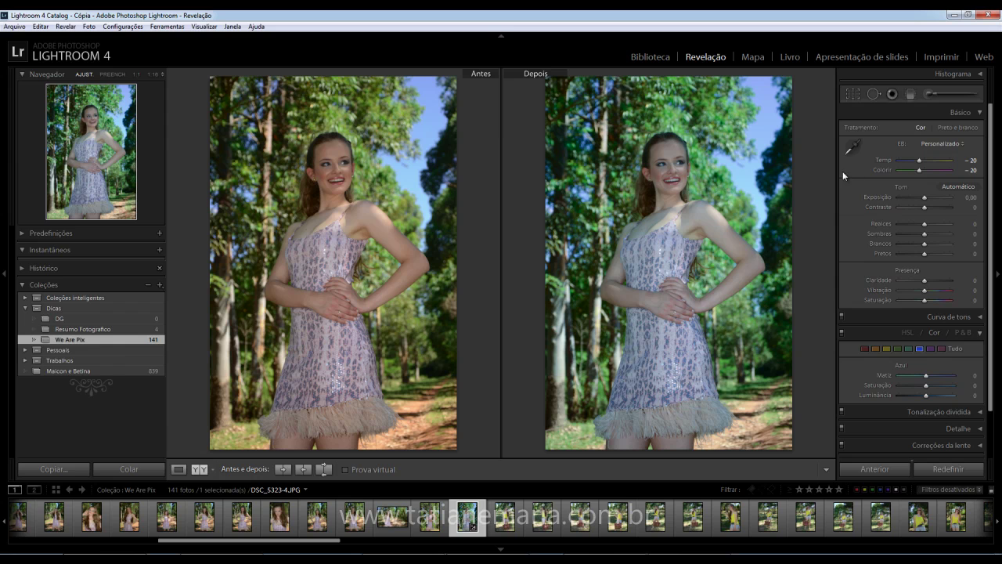
pyautogui.click(851, 147)
pyautogui.click(644, 299)
pyautogui.click(950, 471)
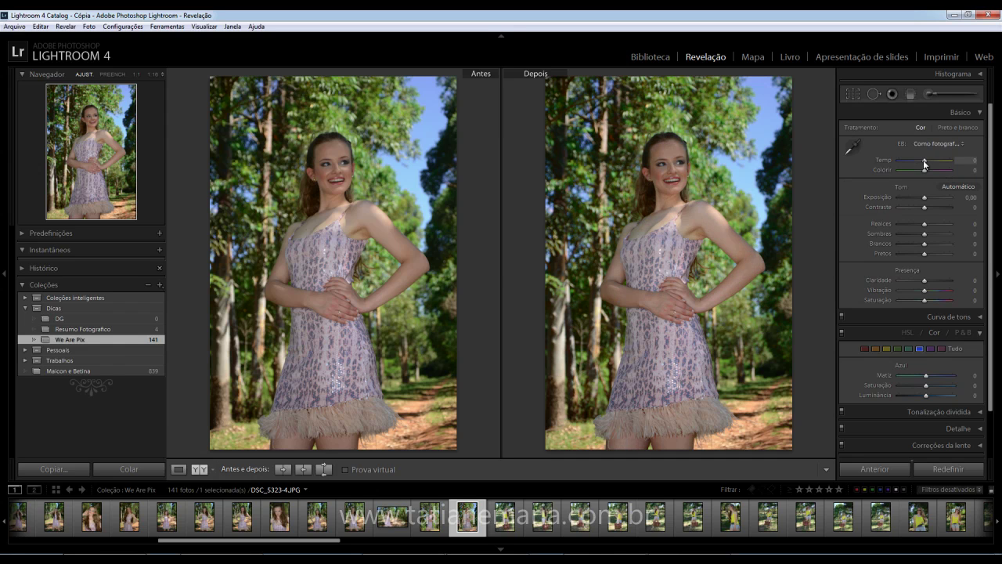
# Set the photo's temperature to +5, highlights to -42, shadows to +22 and blacks to -20.
pyautogui.moveTo(926, 161); pyautogui.dragTo(926, 161)
pyautogui.moveTo(926, 227); pyautogui.dragTo(920, 227)
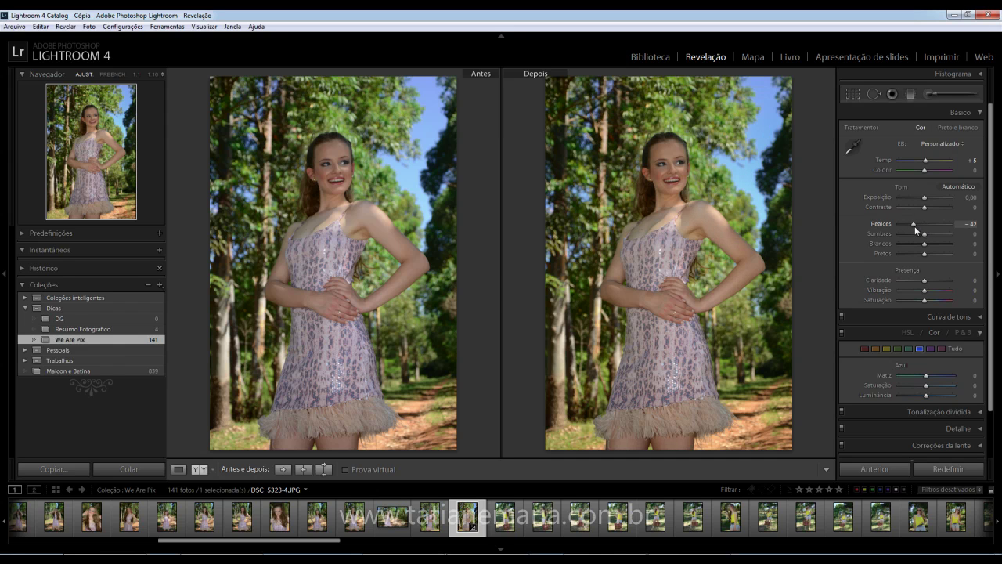
pyautogui.moveTo(925, 234); pyautogui.dragTo(930, 235)
pyautogui.moveTo(925, 257); pyautogui.dragTo(924, 257)
# Try out clarity values such as -26 on the photo and return clarity to 0.
pyautogui.moveTo(925, 280)
pyautogui.mouseDown()
pyautogui.moveTo(938, 283)
pyautogui.moveTo(928, 291)
pyautogui.mouseUp()
pyautogui.moveTo(926, 280); pyautogui.dragTo(918, 279)
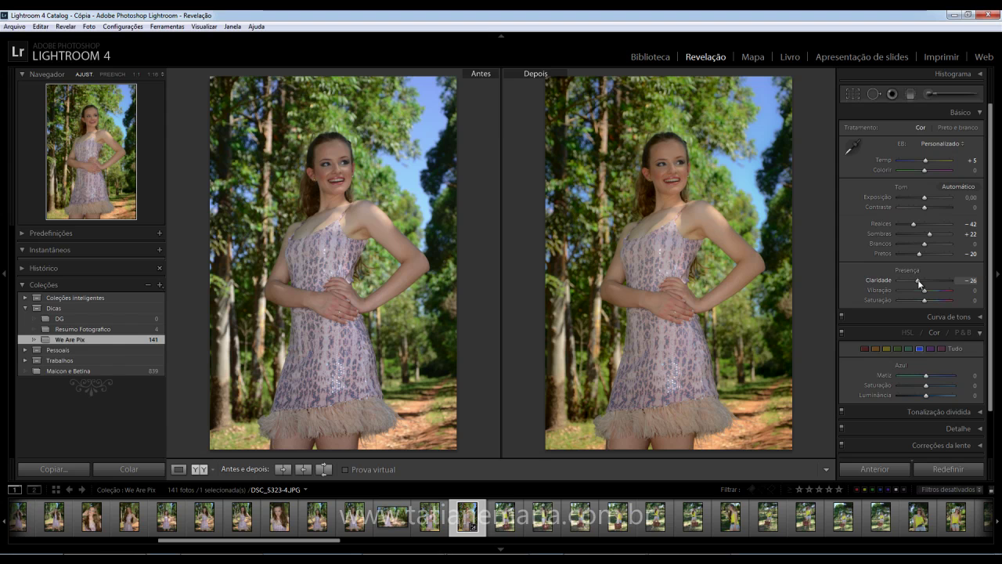
pyautogui.moveTo(918, 283); pyautogui.dragTo(924, 282)
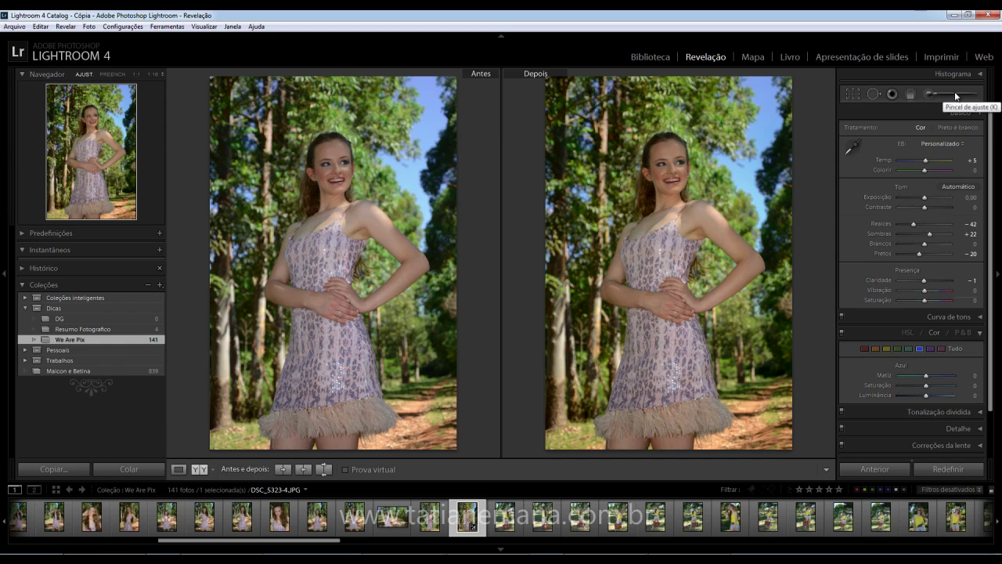
pyautogui.click(968, 280)
pyautogui.write('0')
pyautogui.press('Return')
# Raise the photo's vibrance to +22 and the saturation of the blue tones to +30.
pyautogui.moveTo(925, 291); pyautogui.dragTo(929, 293)
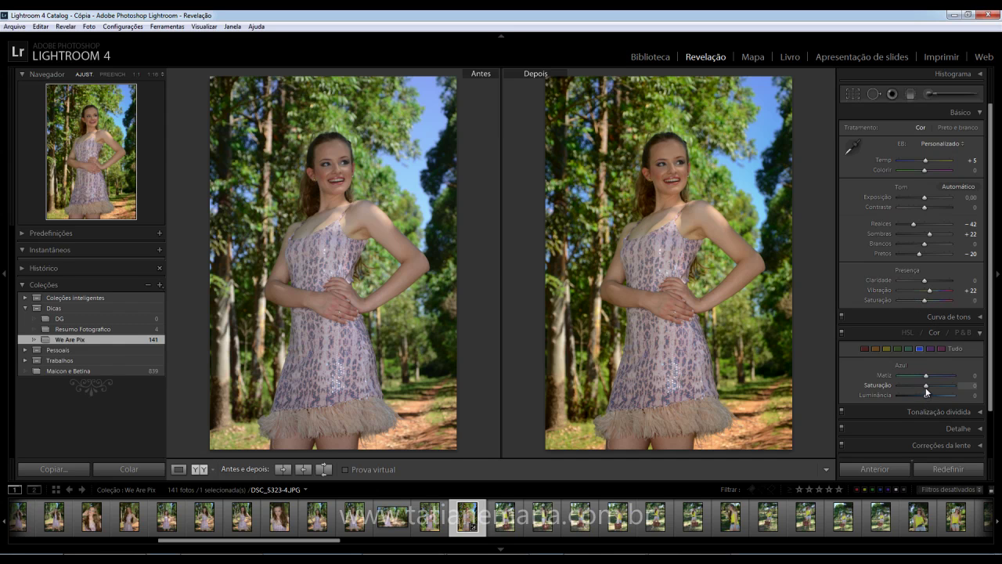
pyautogui.moveTo(926, 384); pyautogui.dragTo(934, 387)
pyautogui.scroll(-2, 953, 332)
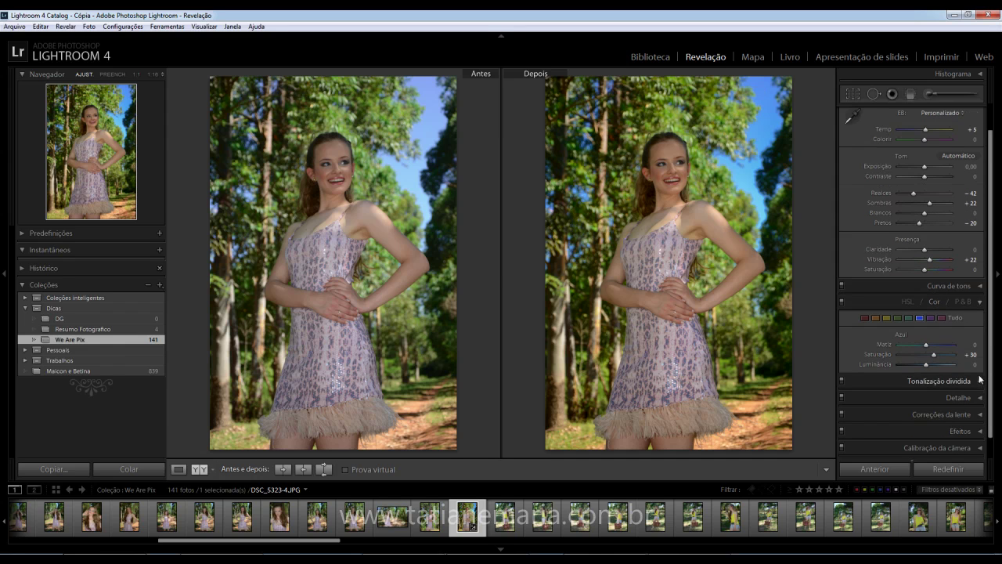
pyautogui.click(979, 287)
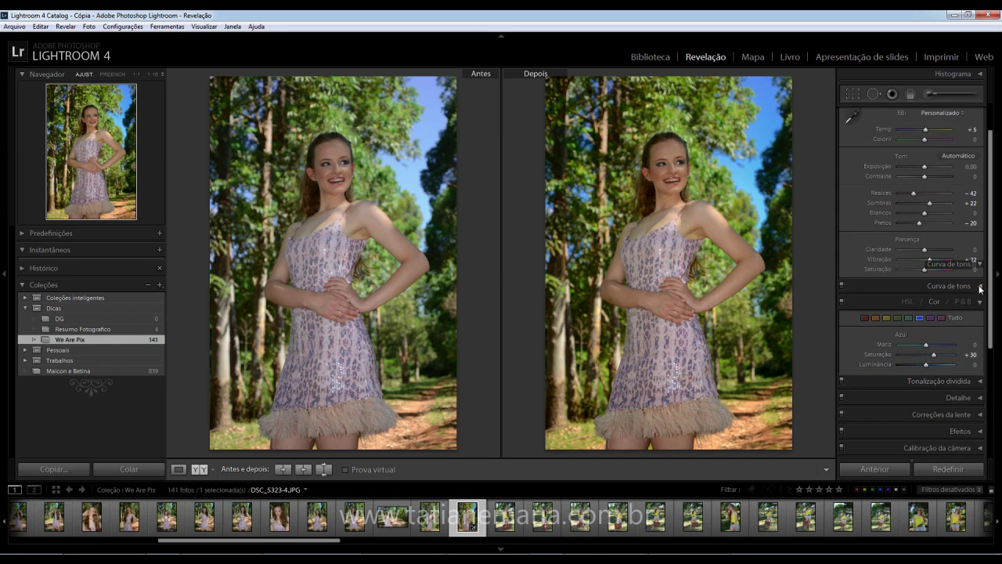
pyautogui.scroll(-3, 944, 281)
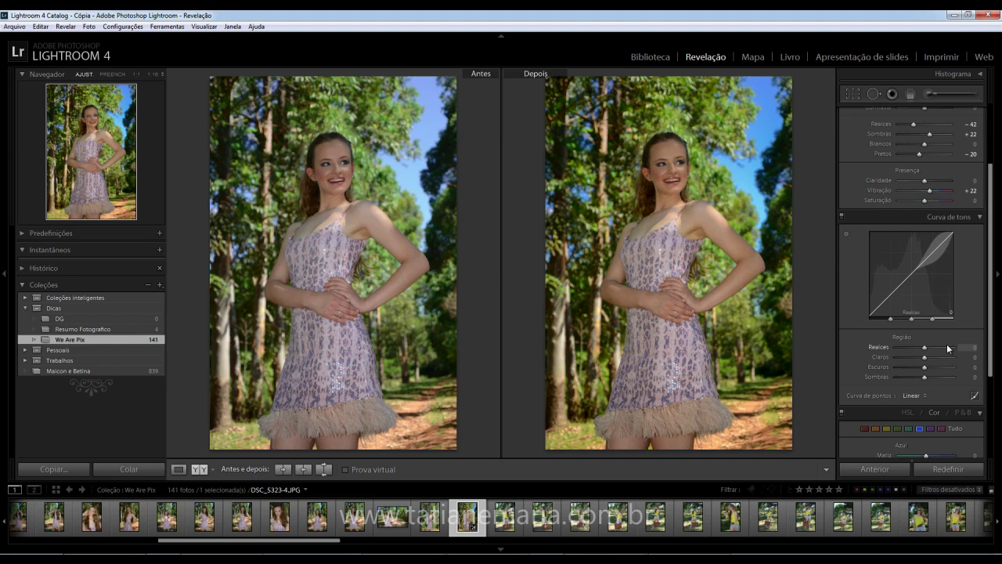
pyautogui.click(978, 218)
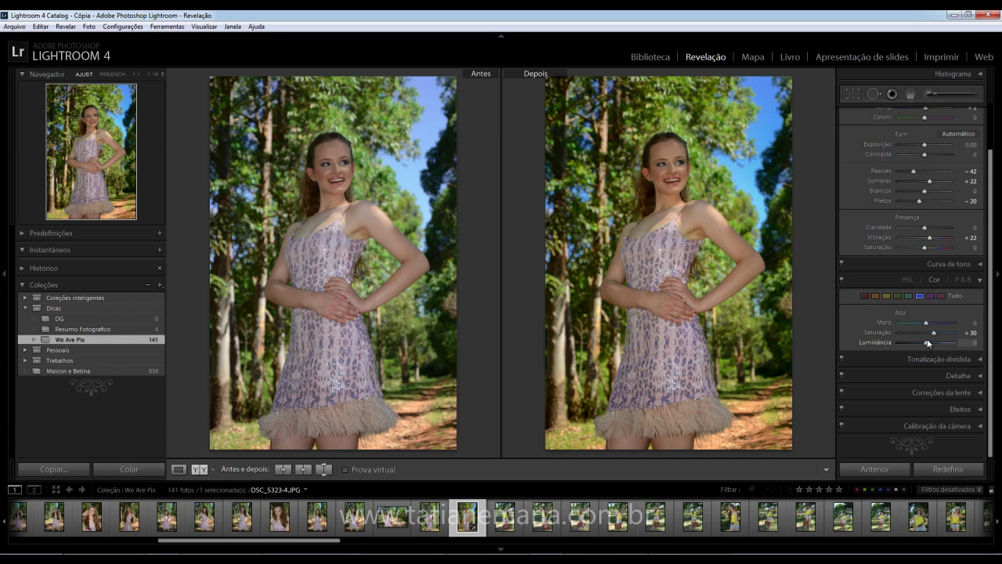
# Lower the luminance of the blue tones to -11, try a shifted blue hue and return that hue to 0.
pyautogui.moveTo(939, 341)
pyautogui.mouseDown()
pyautogui.moveTo(911, 343)
pyautogui.moveTo(924, 345)
pyautogui.mouseUp()
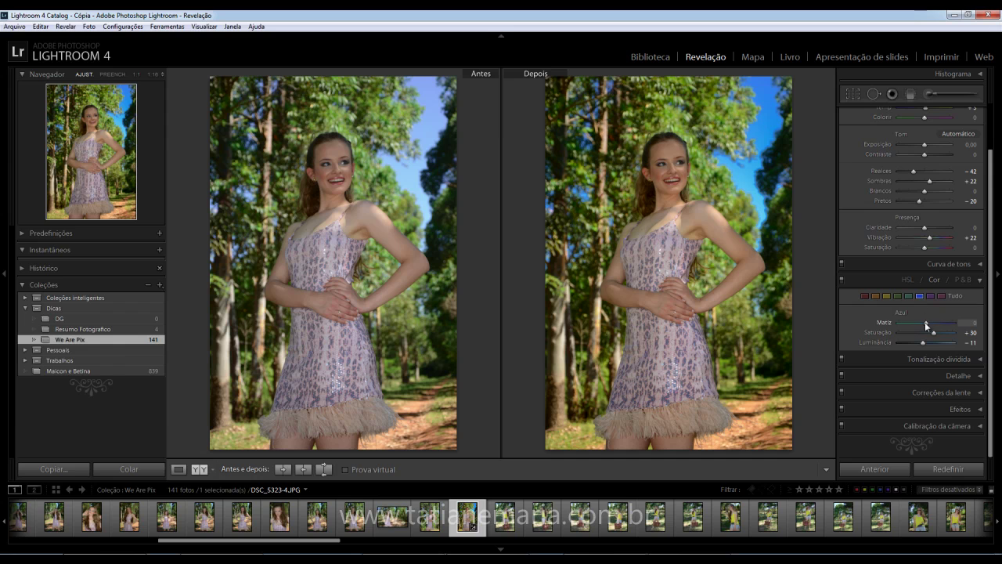
pyautogui.moveTo(927, 323)
pyautogui.mouseDown()
pyautogui.moveTo(963, 324)
pyautogui.moveTo(889, 322)
pyautogui.moveTo(932, 323)
pyautogui.mouseUp()
pyautogui.click(968, 322)
pyautogui.write('0')
pyautogui.press('Return')
# Set the saturation of the orange tones to +5 and their luminance to -17.
pyautogui.click(899, 297)
pyautogui.moveTo(927, 335); pyautogui.dragTo(922, 347)
pyautogui.click(898, 296)
pyautogui.moveTo(942, 334); pyautogui.dragTo(929, 336)
pyautogui.moveTo(927, 342); pyautogui.dragTo(921, 343)
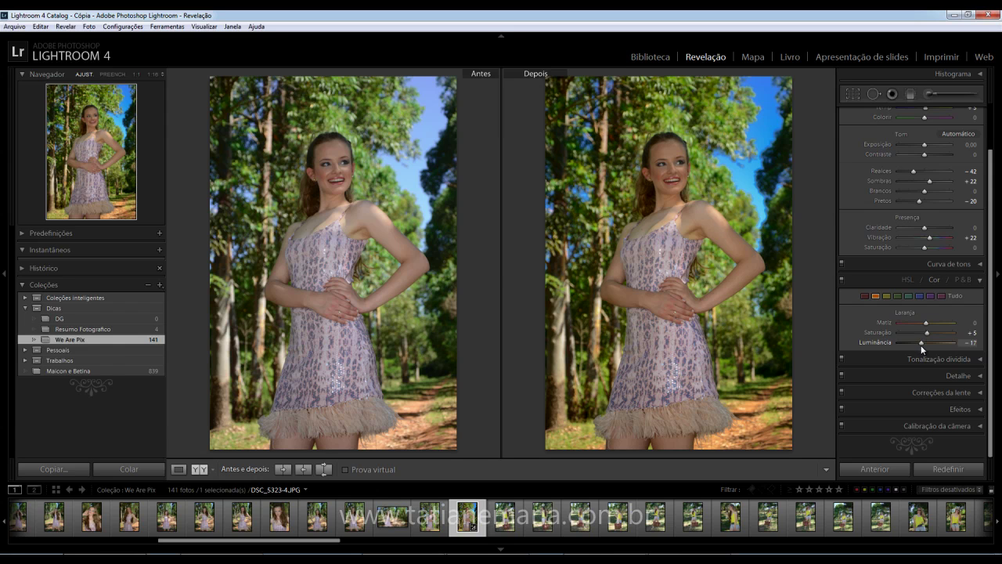
pyautogui.click(979, 284)
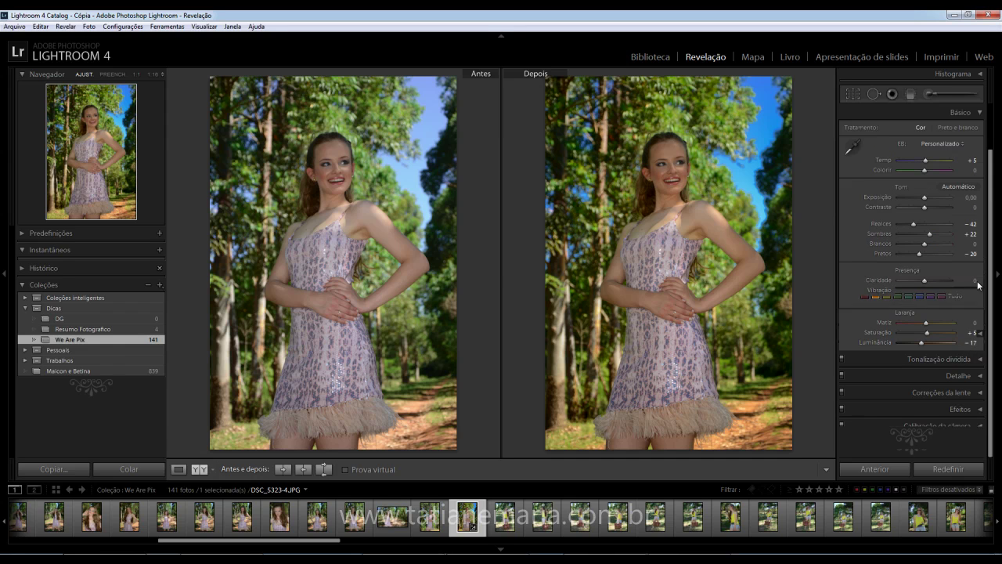
# Apply split toning with highlights at hue 59 and saturation 18, and shadows at hue 252 and saturation 21.
pyautogui.click(984, 354)
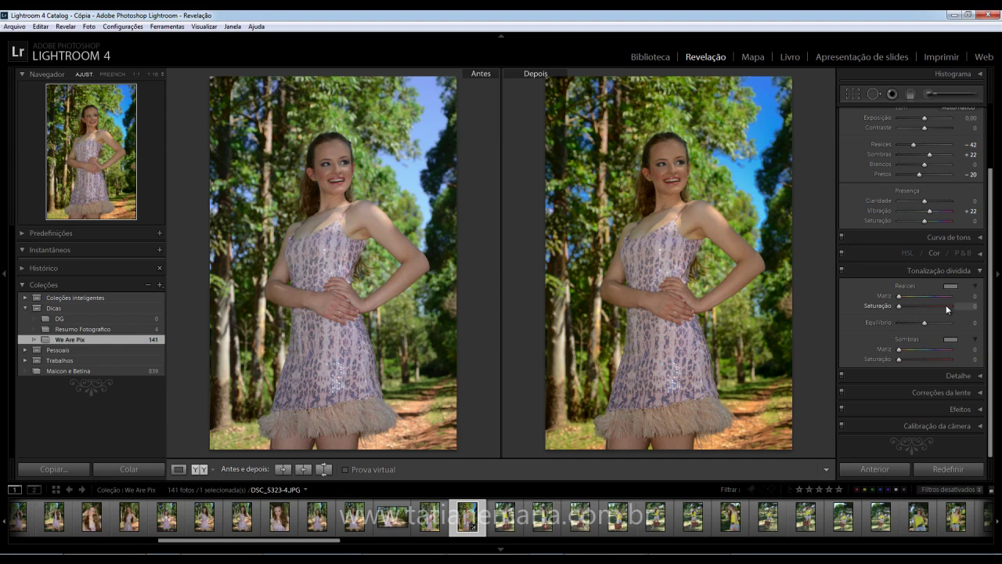
pyautogui.moveTo(900, 307); pyautogui.dragTo(910, 311)
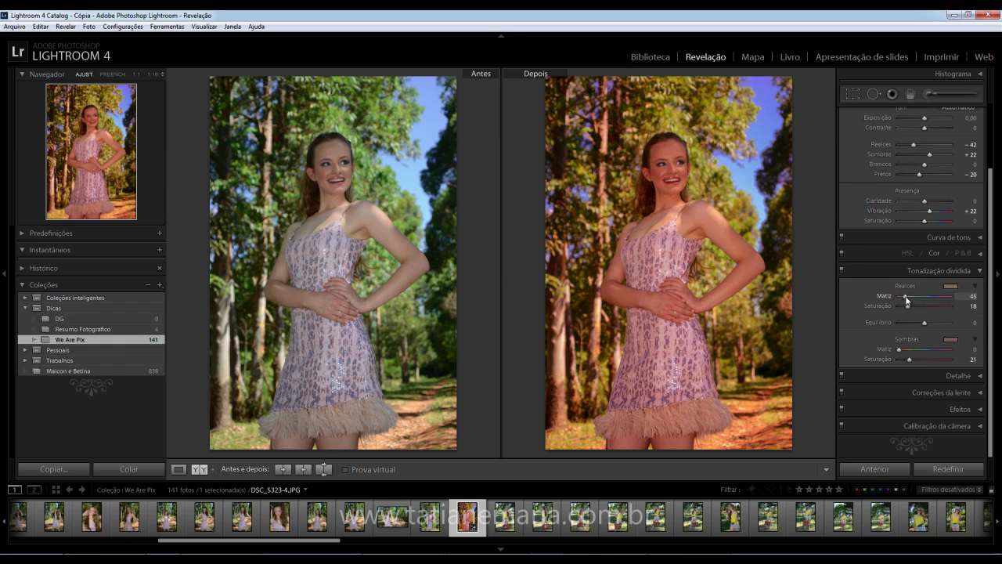
pyautogui.moveTo(906, 299); pyautogui.dragTo(909, 299)
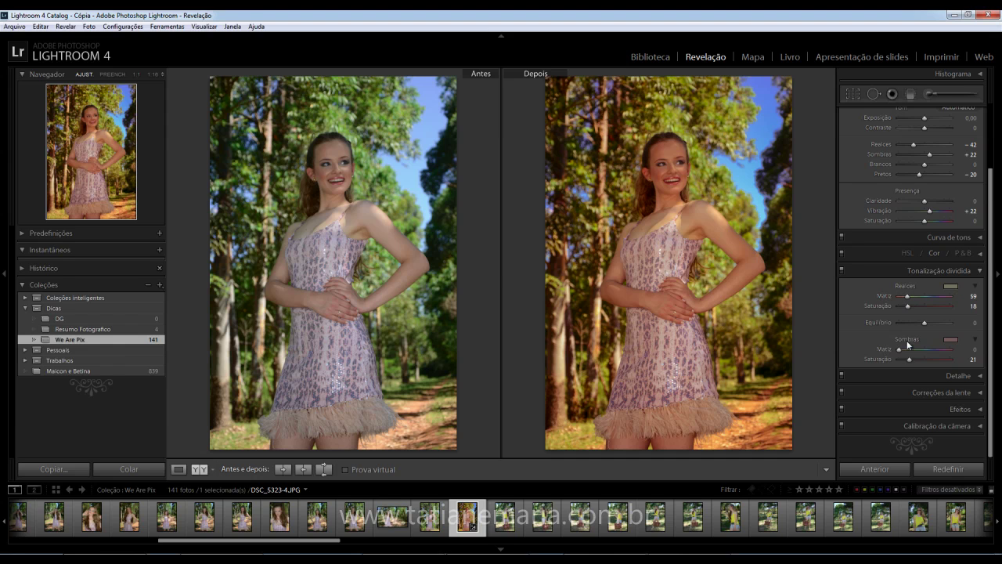
pyautogui.moveTo(899, 350); pyautogui.dragTo(935, 351)
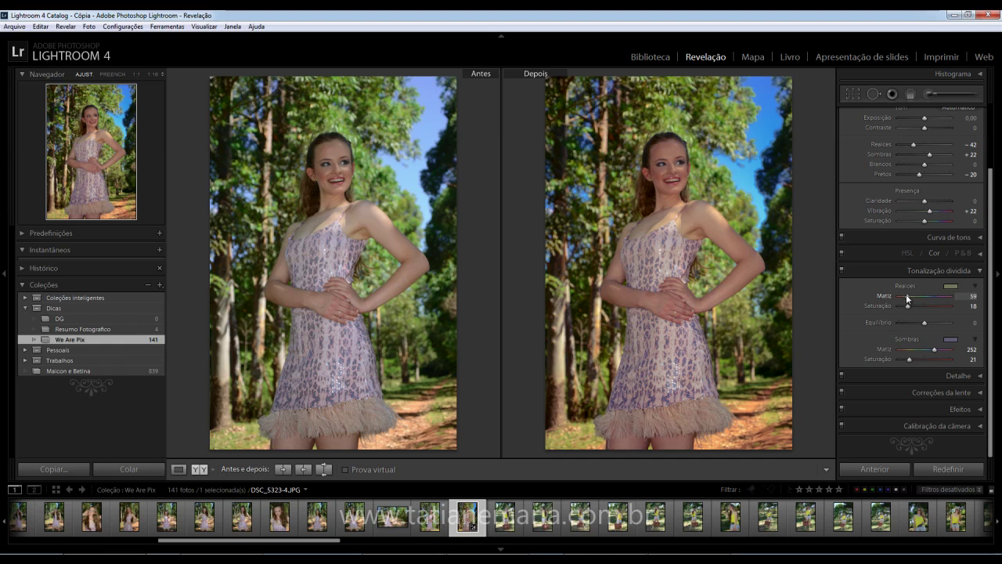
# Soften the split toning to highlights with hue 63 and saturation 4, and shadows with saturation 12.
pyautogui.moveTo(924, 293); pyautogui.dragTo(902, 297)
pyautogui.moveTo(910, 358); pyautogui.dragTo(898, 361)
pyautogui.moveTo(894, 308); pyautogui.dragTo(901, 306)
pyautogui.moveTo(901, 356); pyautogui.dragTo(906, 357)
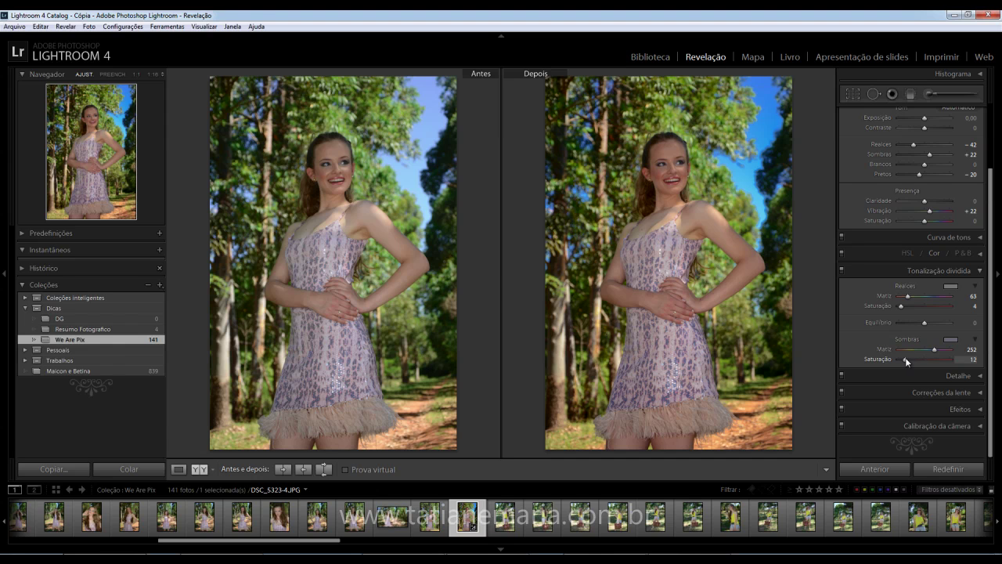
pyautogui.click(981, 272)
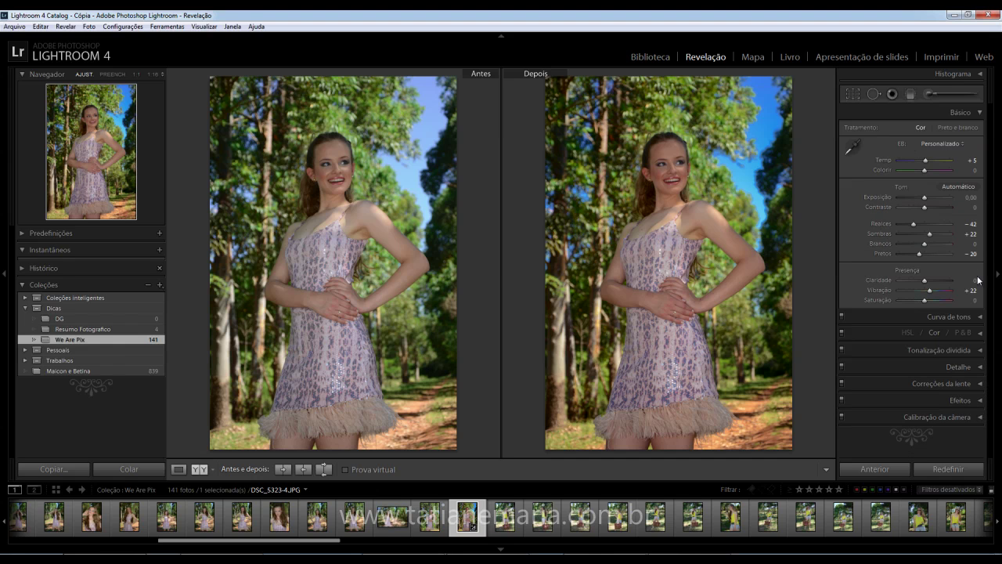
# Enable lens profile corrections with the Nikon make and try the Nikon AF Fisheye-Nikkor 16mm f/2.8D model.
pyautogui.click(981, 368)
pyautogui.click(983, 151)
pyautogui.click(959, 243)
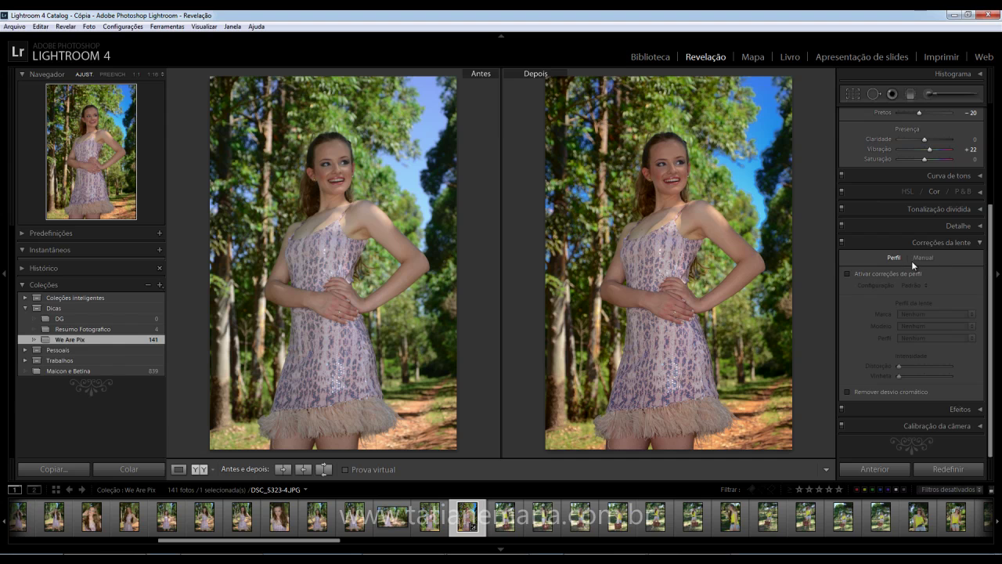
pyautogui.click(848, 274)
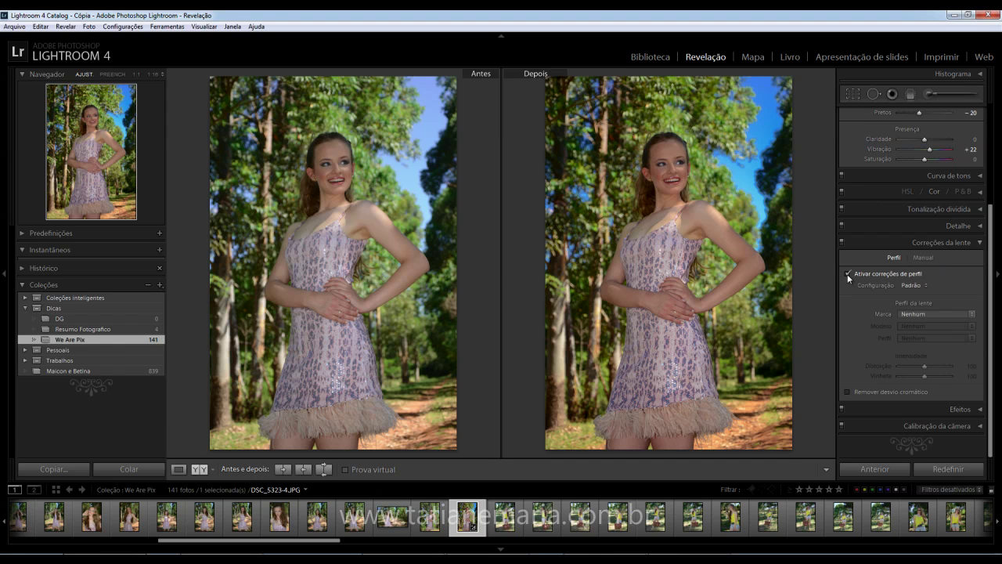
pyautogui.click(922, 314)
pyautogui.click(932, 366)
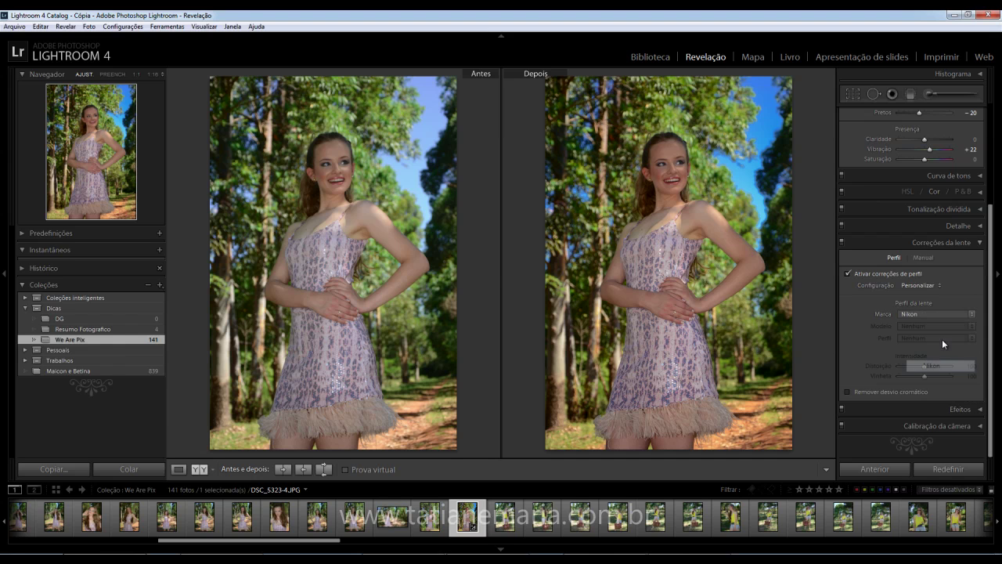
pyautogui.click(940, 327)
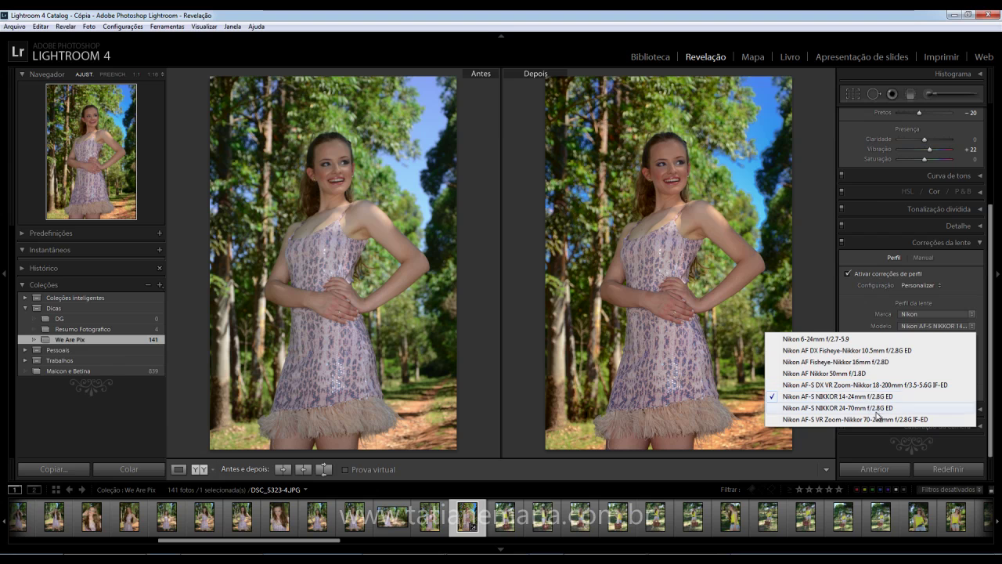
pyautogui.click(830, 362)
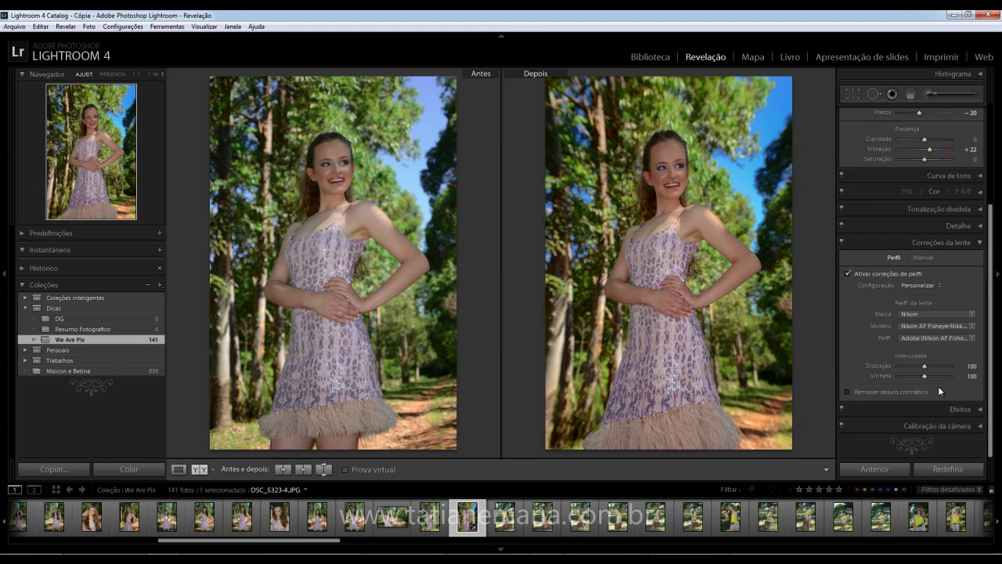
# Try the Nikon 10.5mm fisheye and 6-24mm lens models, and choose the Nikon AF-S NIKKOR 24-70mm f/2.8G ED.
pyautogui.click(924, 327)
pyautogui.click(864, 346)
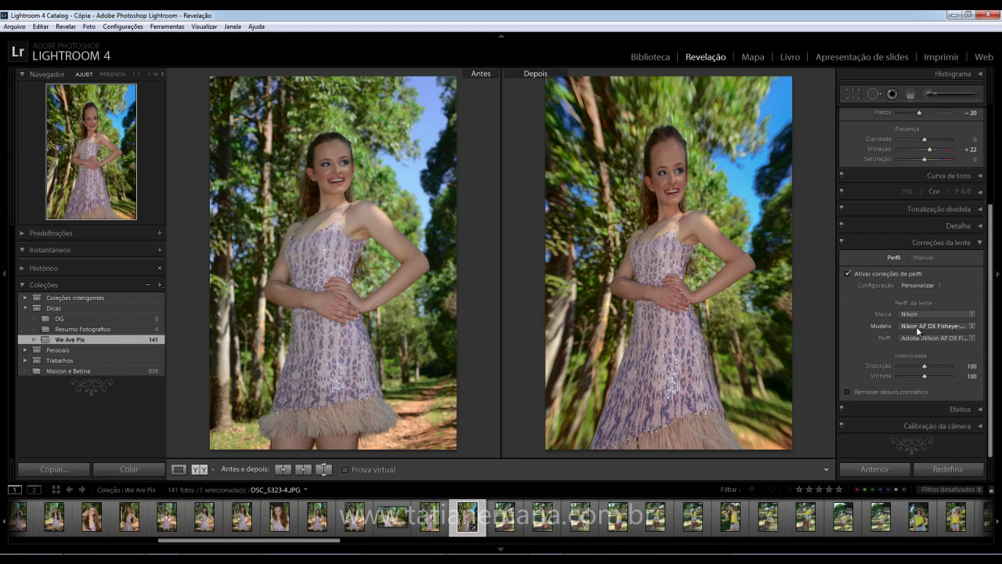
pyautogui.click(918, 328)
pyautogui.click(874, 339)
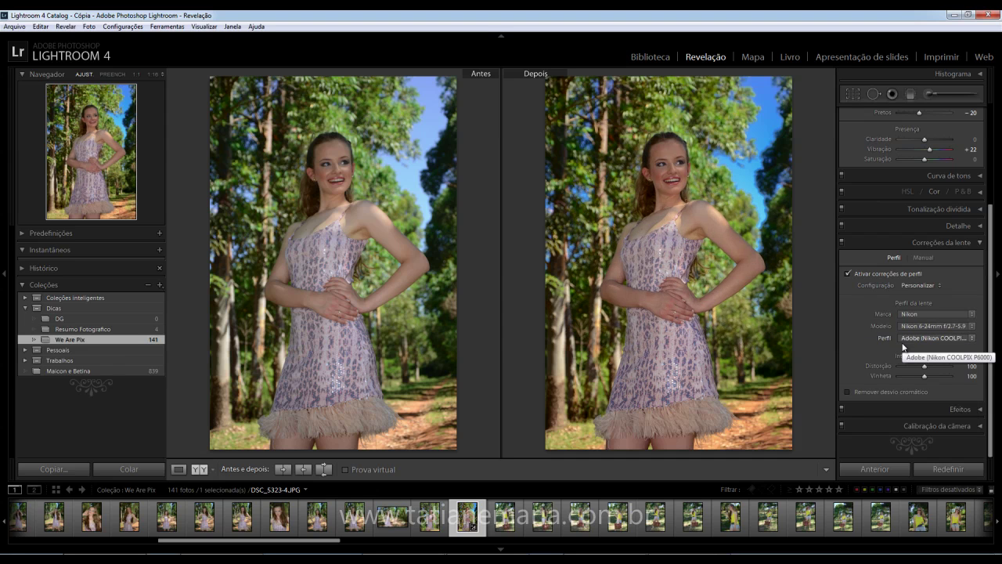
pyautogui.click(925, 328)
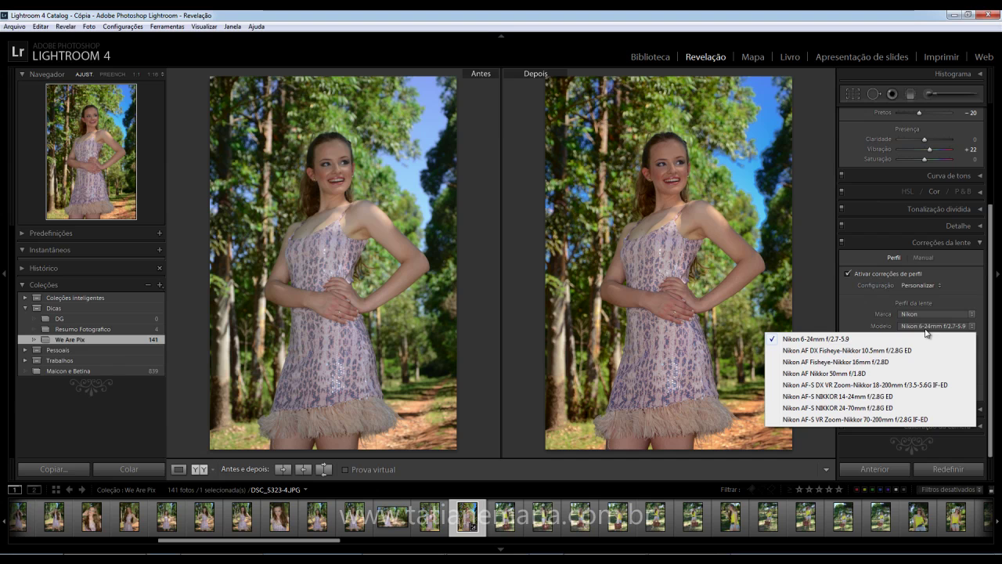
pyautogui.click(882, 408)
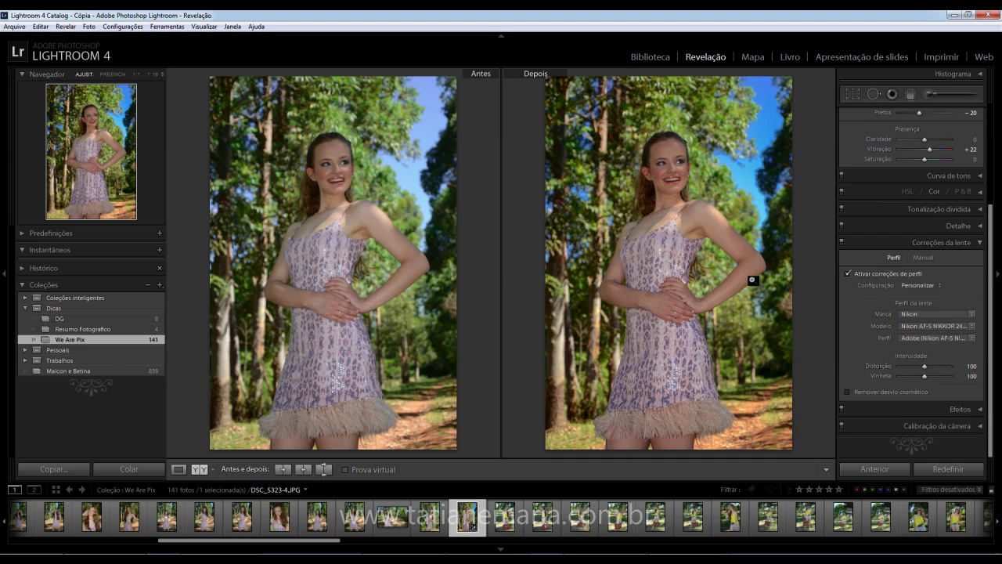
# Try distortion and vignetting correction amounts of 200 and turn the lens profile corrections off.
pyautogui.moveTo(899, 365); pyautogui.dragTo(937, 369)
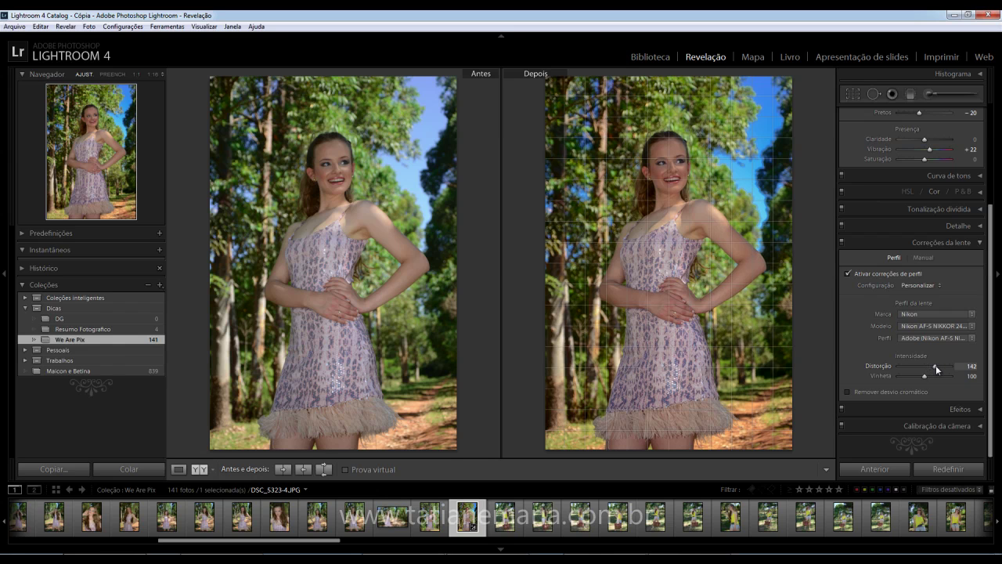
pyautogui.moveTo(936, 370); pyautogui.dragTo(958, 371)
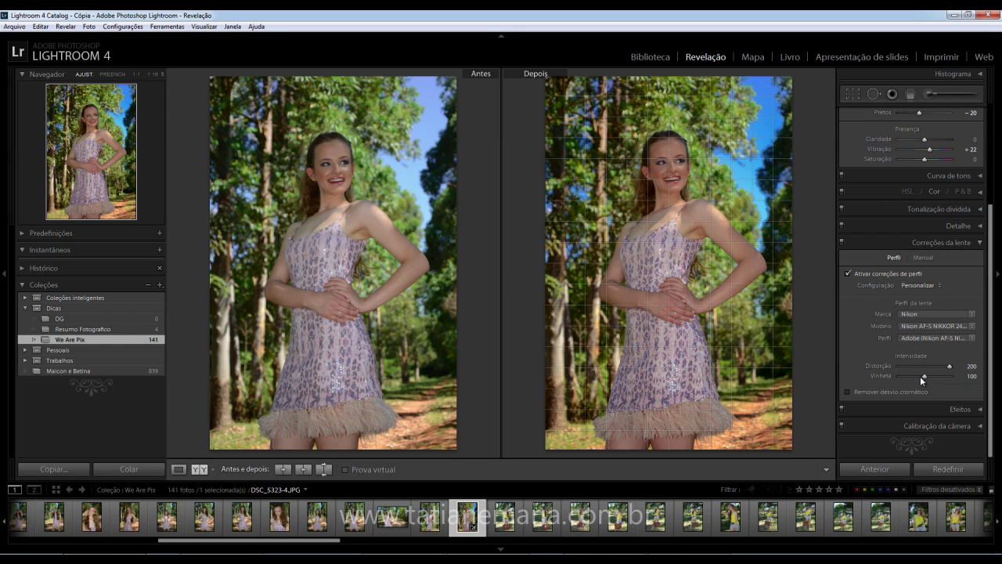
pyautogui.moveTo(907, 375); pyautogui.dragTo(895, 379)
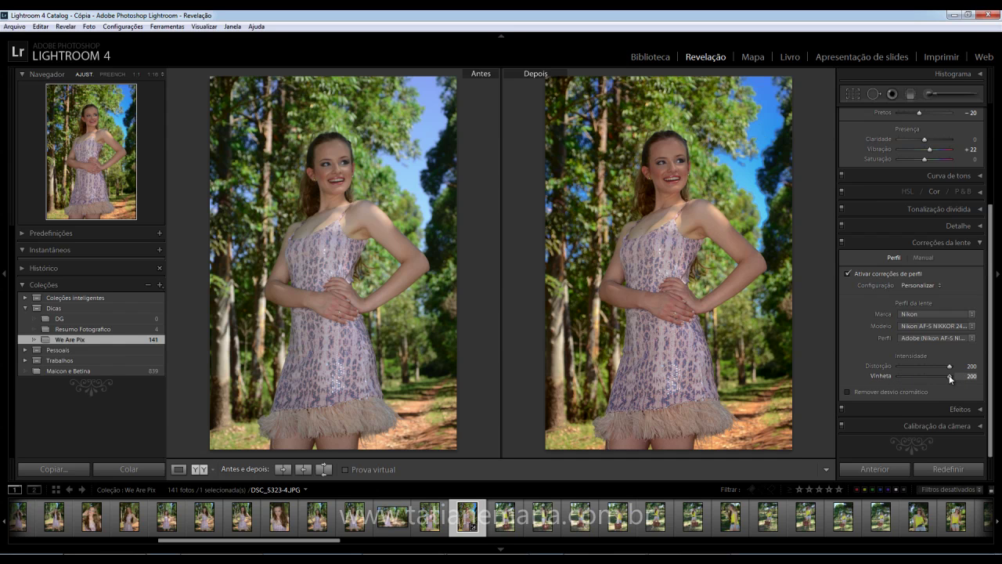
pyautogui.click(848, 273)
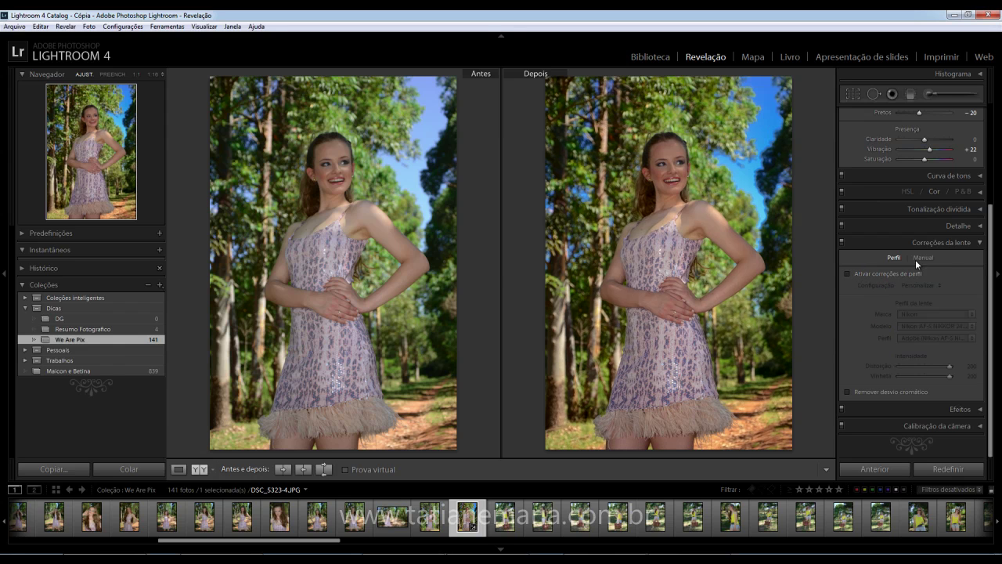
pyautogui.click(980, 242)
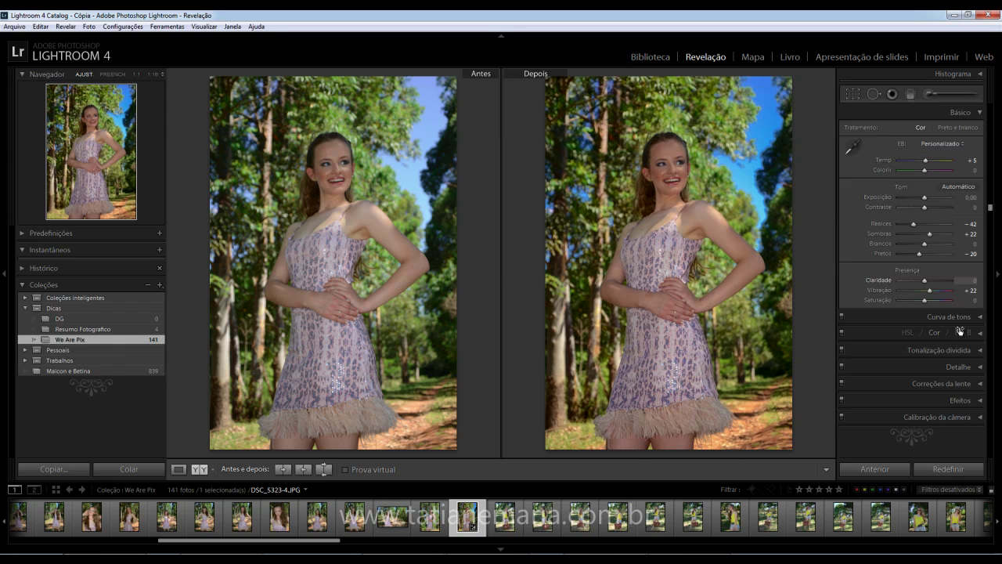
# Apply a post-crop vignette with an amount of -26 and look over the camera calibration settings.
pyautogui.click(979, 399)
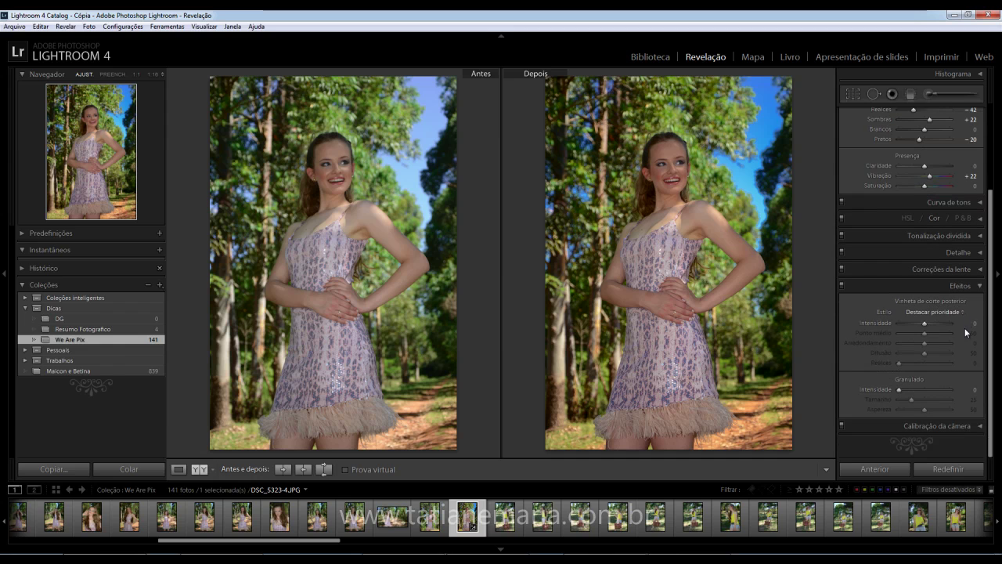
pyautogui.moveTo(927, 324); pyautogui.dragTo(917, 324)
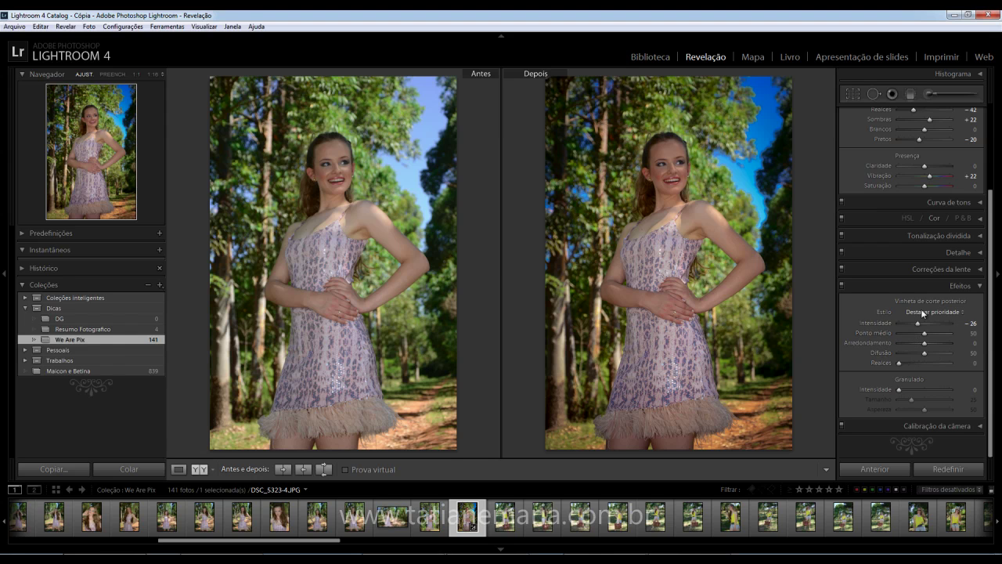
pyautogui.click(976, 287)
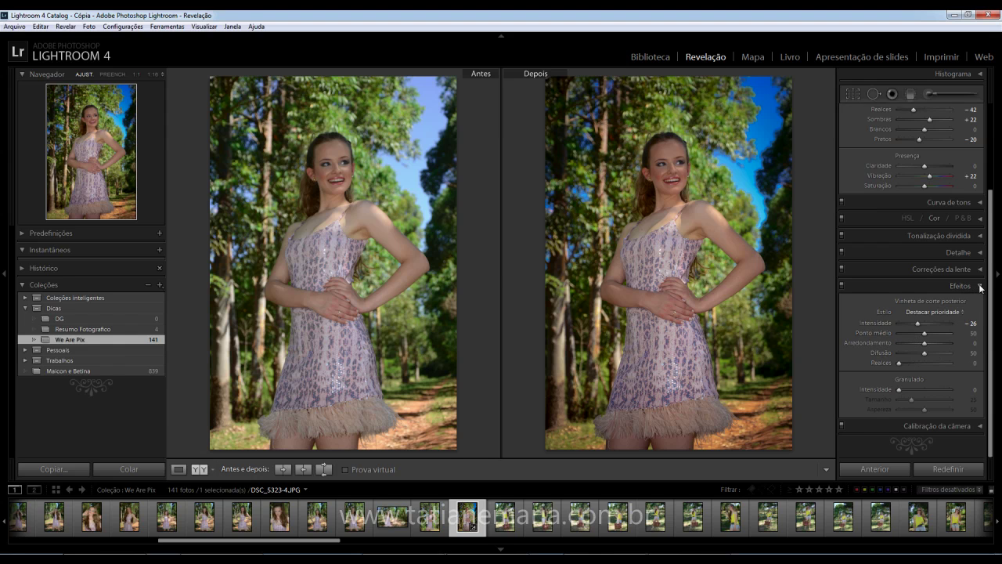
pyautogui.click(979, 418)
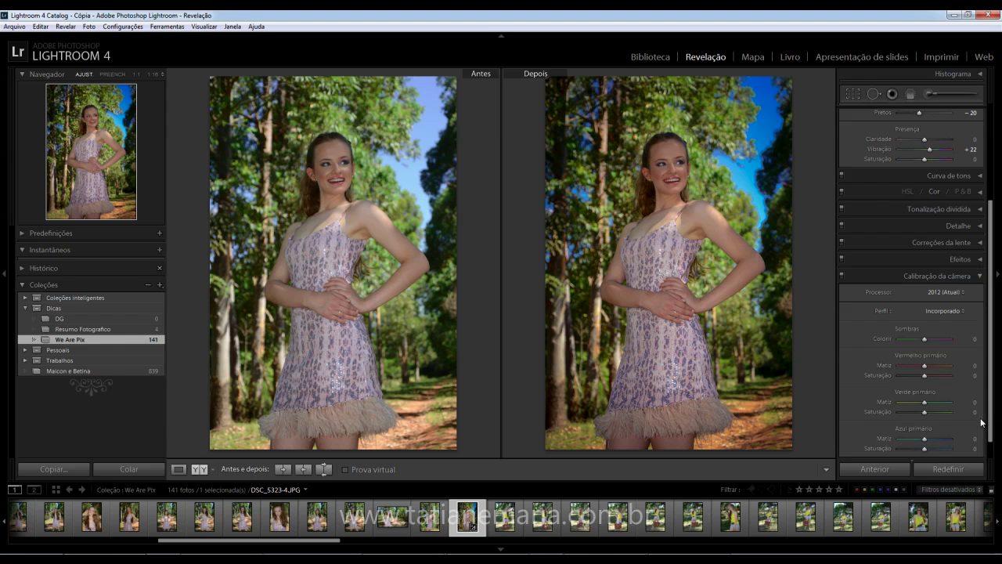
pyautogui.click(977, 280)
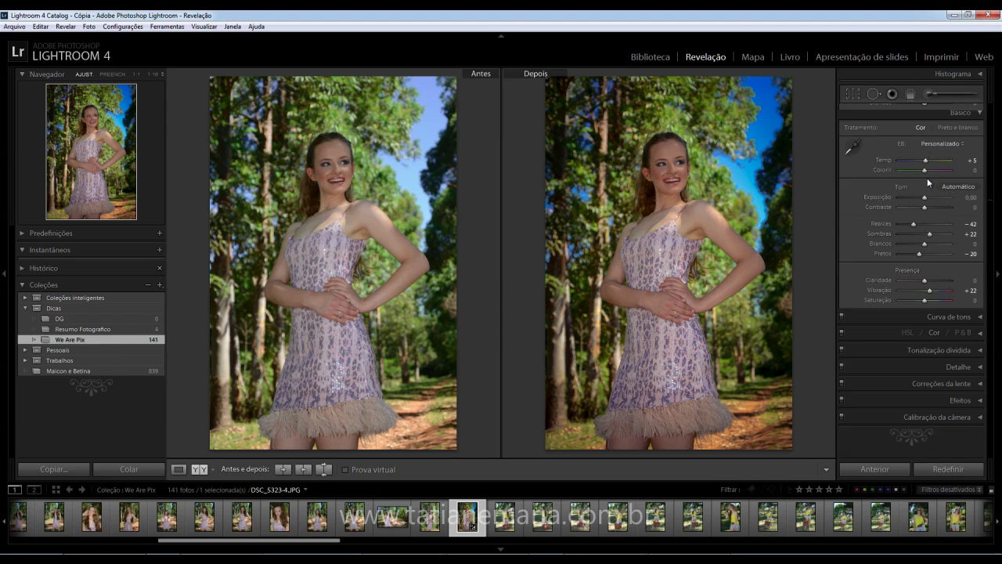
# Paint an Adjustment Brush mask of size 36.6 over the whole photo and show the mask overlay.
pyautogui.click(942, 93)
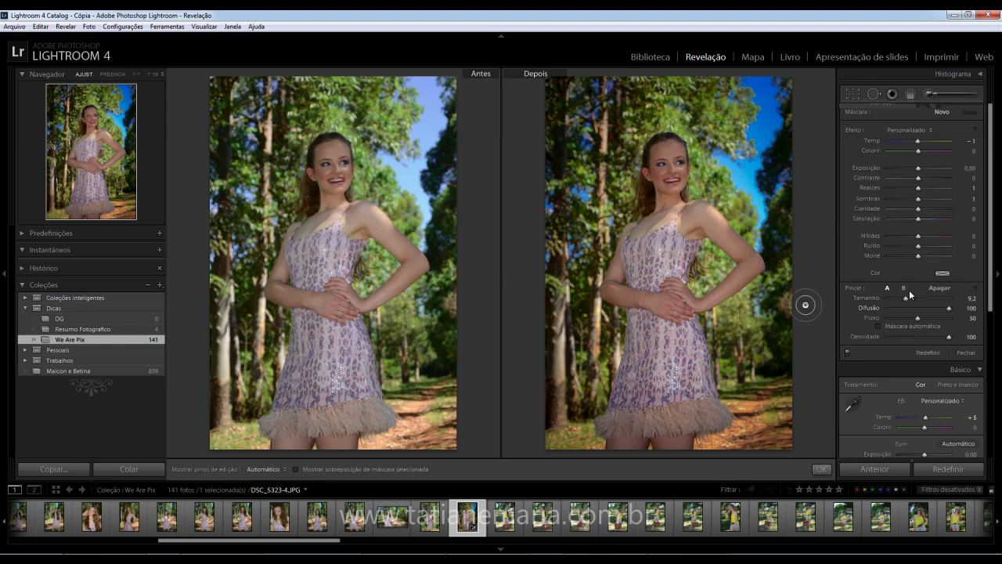
pyautogui.moveTo(914, 295); pyautogui.dragTo(925, 297)
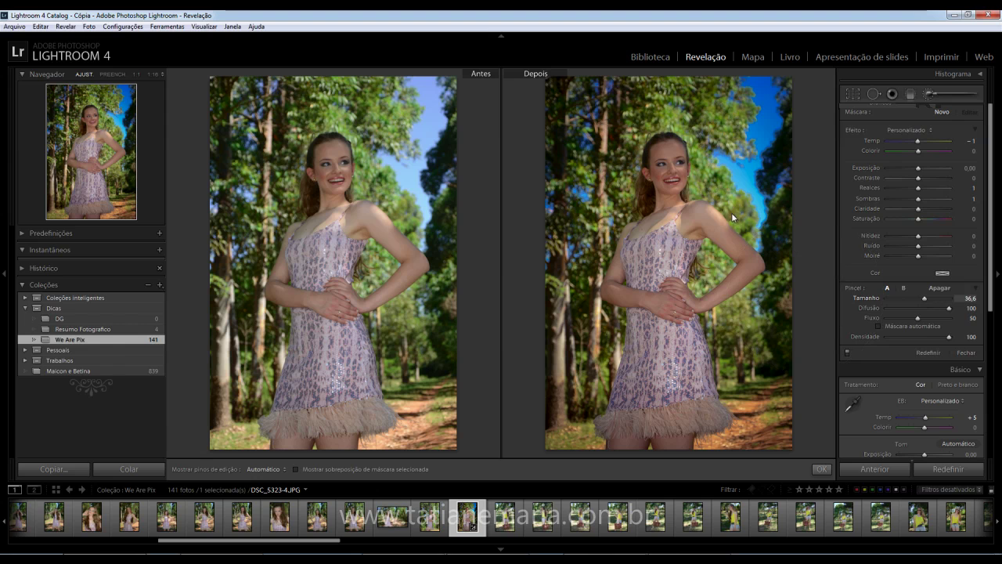
pyautogui.press('h')
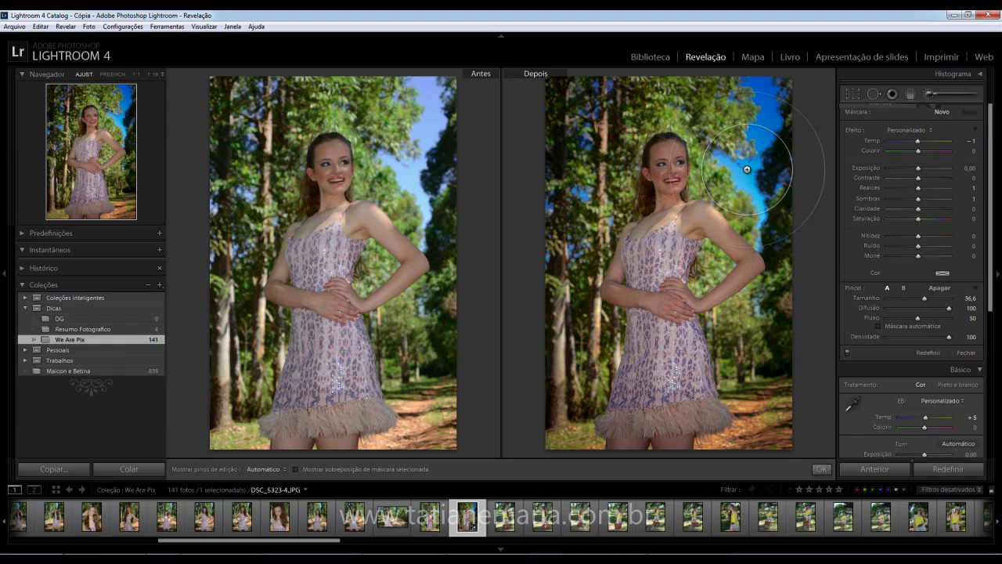
pyautogui.moveTo(734, 132)
pyautogui.mouseDown()
pyautogui.moveTo(694, 89)
pyautogui.moveTo(790, 108)
pyautogui.moveTo(753, 139)
pyautogui.moveTo(739, 181)
pyautogui.moveTo(782, 256)
pyautogui.moveTo(769, 311)
pyautogui.moveTo(796, 263)
pyautogui.moveTo(758, 200)
pyautogui.moveTo(723, 185)
pyautogui.moveTo(724, 127)
pyautogui.moveTo(670, 92)
pyautogui.moveTo(639, 95)
pyautogui.moveTo(607, 153)
pyautogui.moveTo(589, 100)
pyautogui.moveTo(568, 96)
pyautogui.moveTo(595, 169)
pyautogui.moveTo(615, 181)
pyautogui.moveTo(567, 283)
pyautogui.moveTo(567, 202)
pyautogui.moveTo(576, 352)
pyautogui.moveTo(598, 328)
pyautogui.moveTo(568, 439)
pyautogui.moveTo(581, 443)
pyautogui.moveTo(568, 400)
pyautogui.moveTo(715, 383)
pyautogui.moveTo(681, 401)
pyautogui.moveTo(623, 381)
pyautogui.moveTo(621, 368)
pyautogui.moveTo(668, 375)
pyautogui.moveTo(529, 297)
pyautogui.moveTo(751, 364)
pyautogui.moveTo(736, 270)
pyautogui.mouseUp()
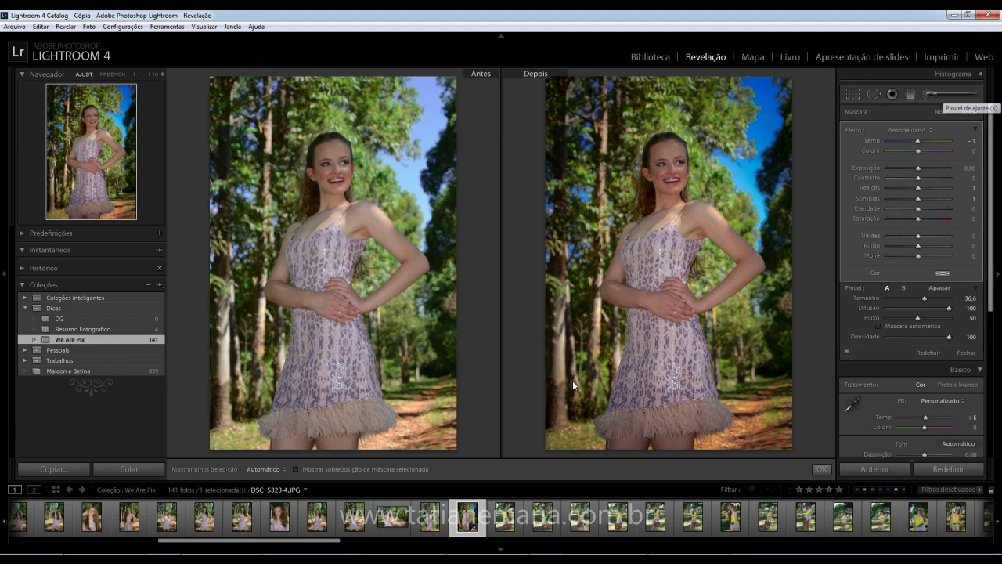
pyautogui.click(296, 469)
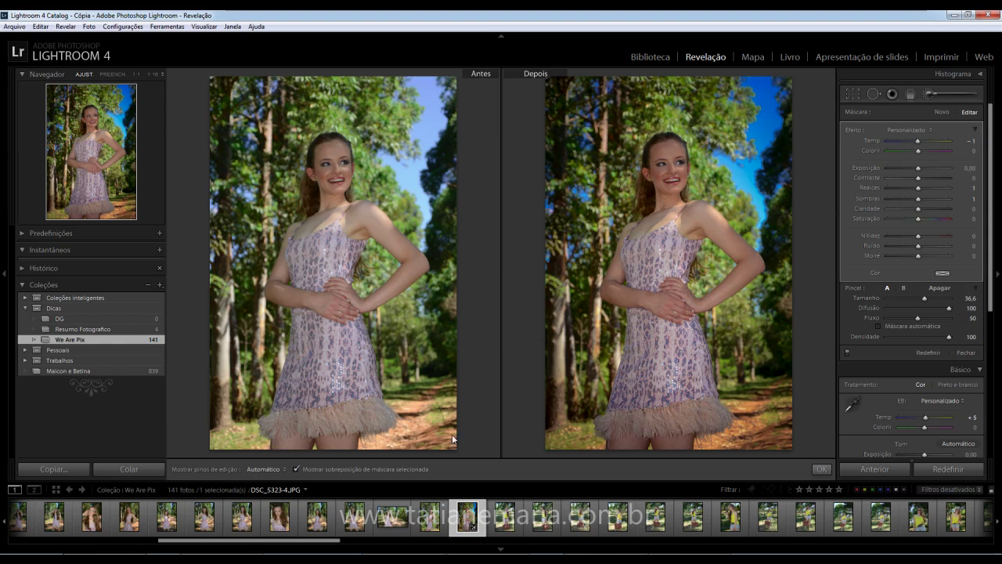
pyautogui.press('h')
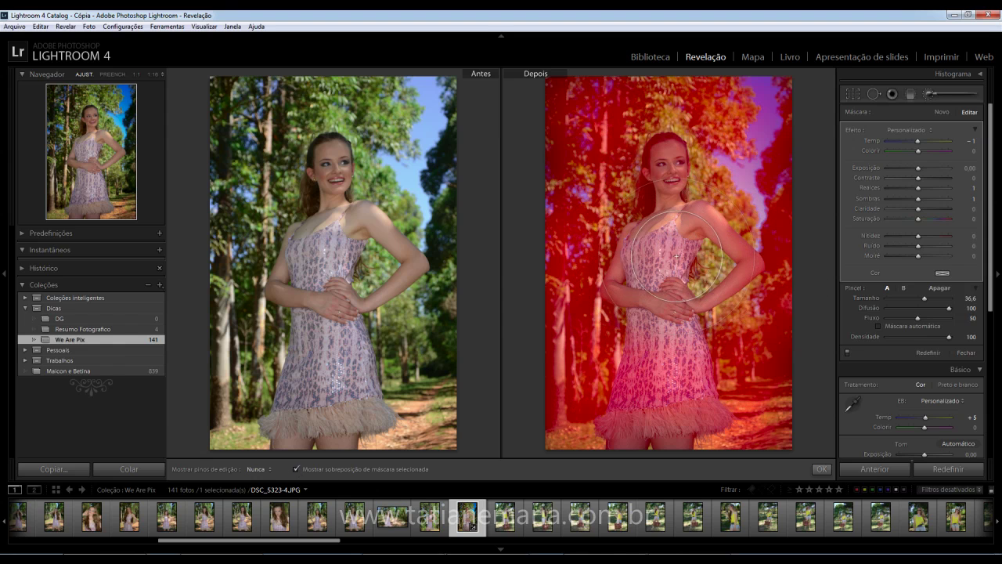
pyautogui.press('h')
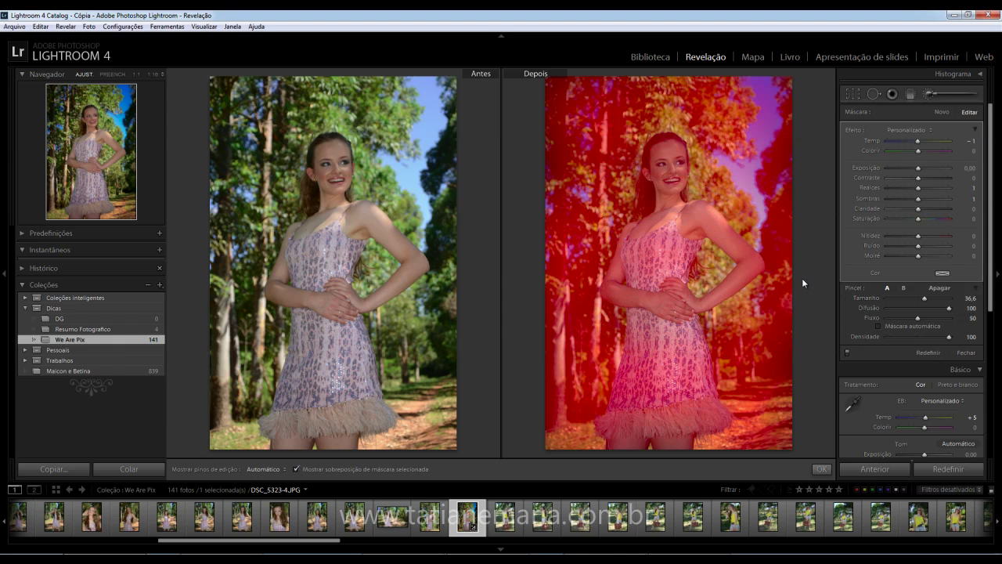
# Refine the mask on the woman with brush size 19.2 and erase small skin areas with eraser size 5.2.
pyautogui.moveTo(925, 298); pyautogui.dragTo(914, 297)
pyautogui.moveTo(667, 160)
pyautogui.mouseDown()
pyautogui.moveTo(672, 195)
pyautogui.moveTo(671, 152)
pyautogui.moveTo(669, 184)
pyautogui.moveTo(660, 146)
pyautogui.moveTo(657, 183)
pyautogui.moveTo(680, 148)
pyautogui.moveTo(675, 201)
pyautogui.moveTo(661, 199)
pyautogui.moveTo(653, 223)
pyautogui.moveTo(635, 232)
pyautogui.moveTo(679, 206)
pyautogui.mouseUp()
pyautogui.press('h')
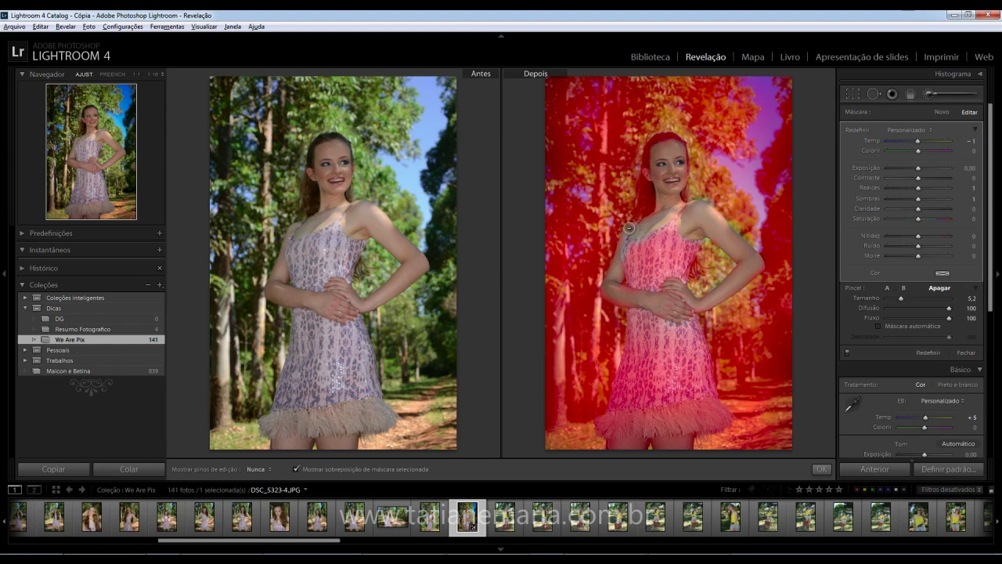
pyautogui.press('alt')
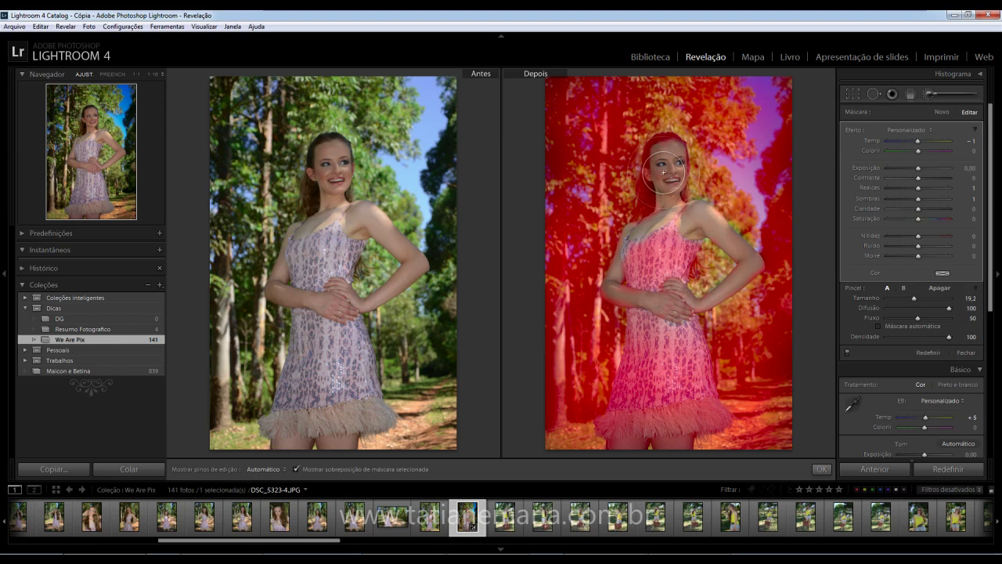
pyautogui.press('alt')
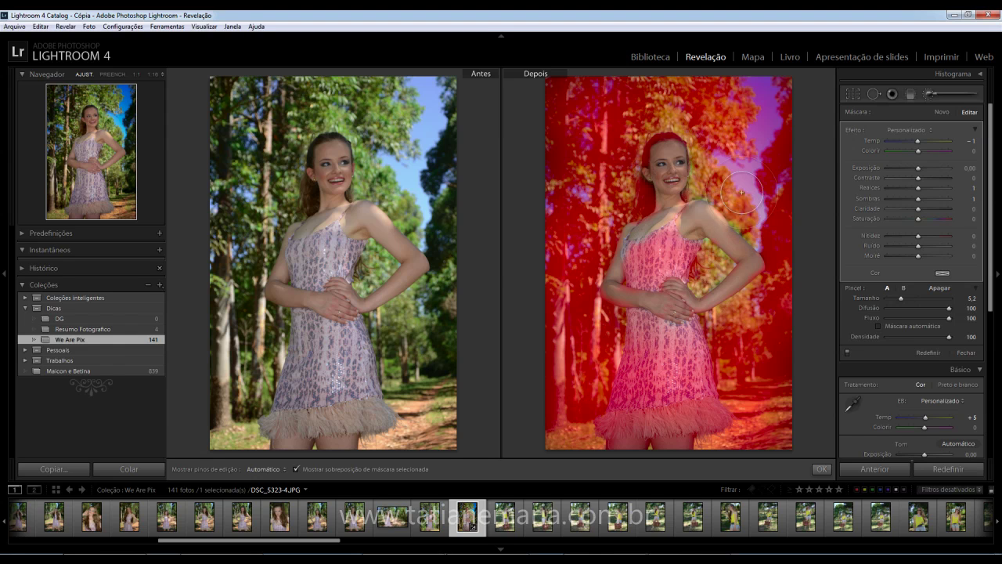
# Hide the mask overlay and set the brushed area's exposure to 1.61, contrast to 28, highlights to -86, shadows to 32 and clarity to 100.
pyautogui.click(296, 469)
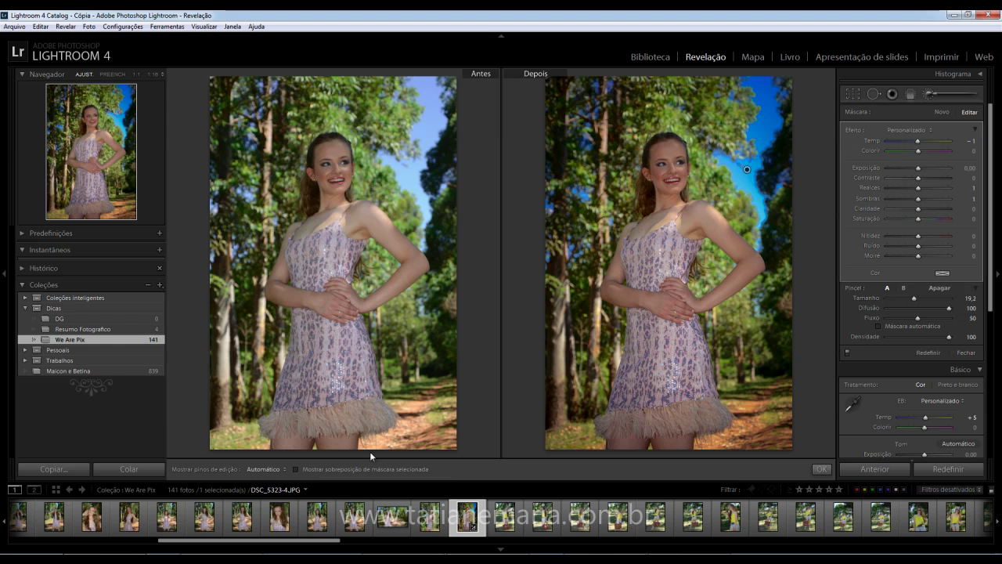
pyautogui.click(297, 470)
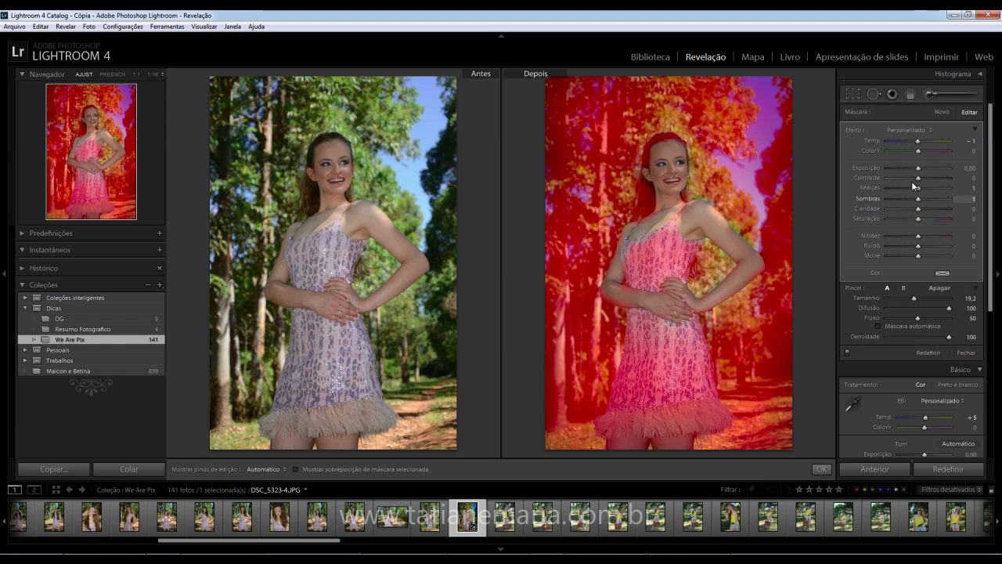
pyautogui.press('o')
pyautogui.moveTo(919, 167); pyautogui.dragTo(931, 170)
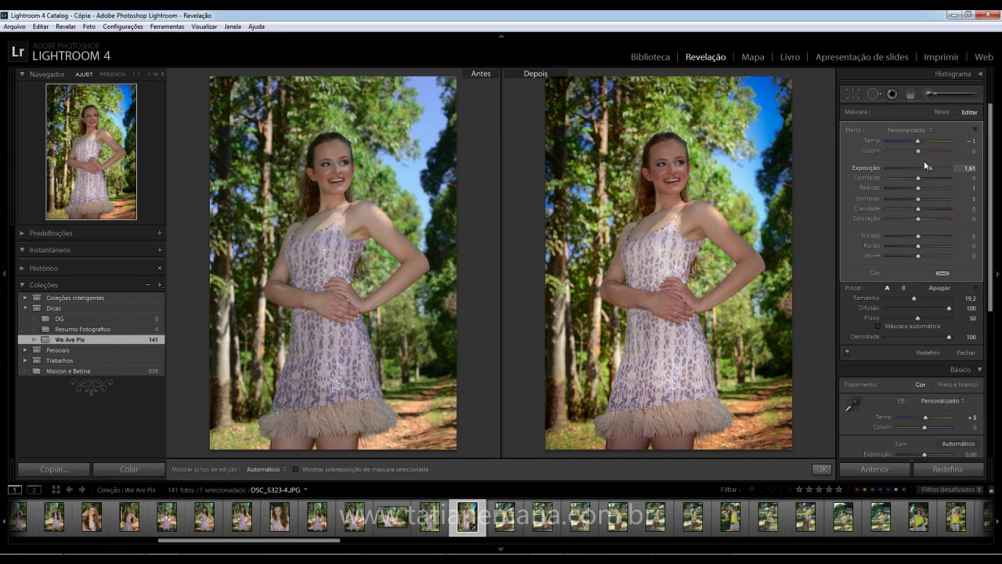
pyautogui.moveTo(918, 178); pyautogui.dragTo(928, 180)
pyautogui.click(885, 189)
pyautogui.moveTo(888, 189); pyautogui.dragTo(935, 212)
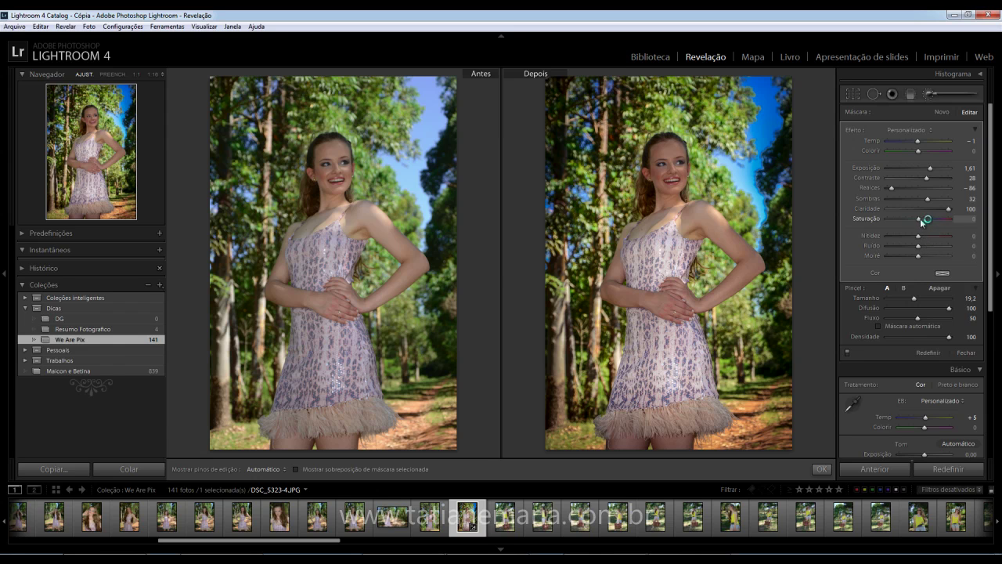
# Set the brushed area's exposure to 0.99, shadows to 20, clarity to 64 and saturation to 20, and close the Adjustment Brush.
pyautogui.moveTo(920, 218)
pyautogui.mouseDown()
pyautogui.moveTo(943, 211)
pyautogui.moveTo(922, 200)
pyautogui.mouseUp()
pyautogui.moveTo(931, 168); pyautogui.dragTo(927, 170)
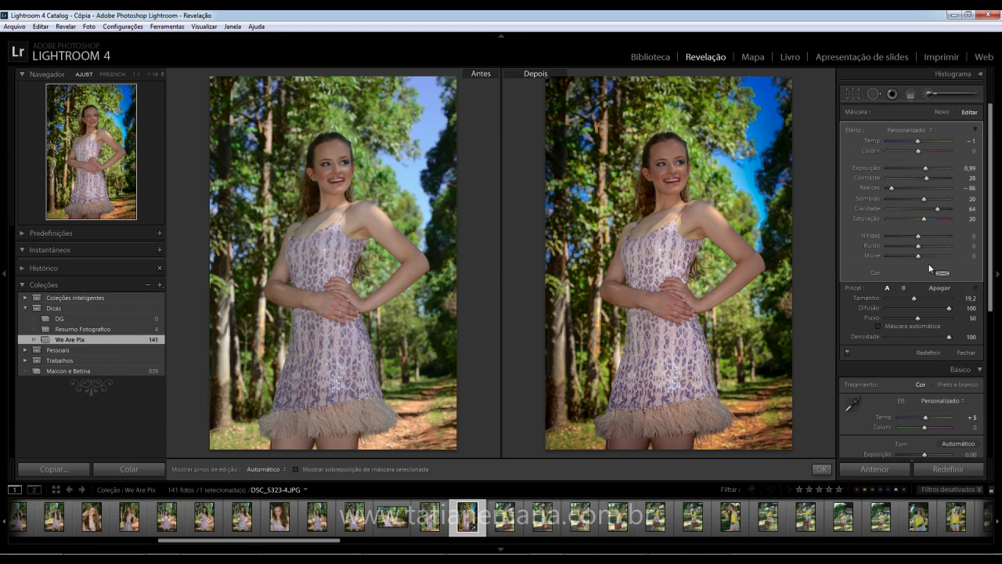
pyautogui.click(943, 98)
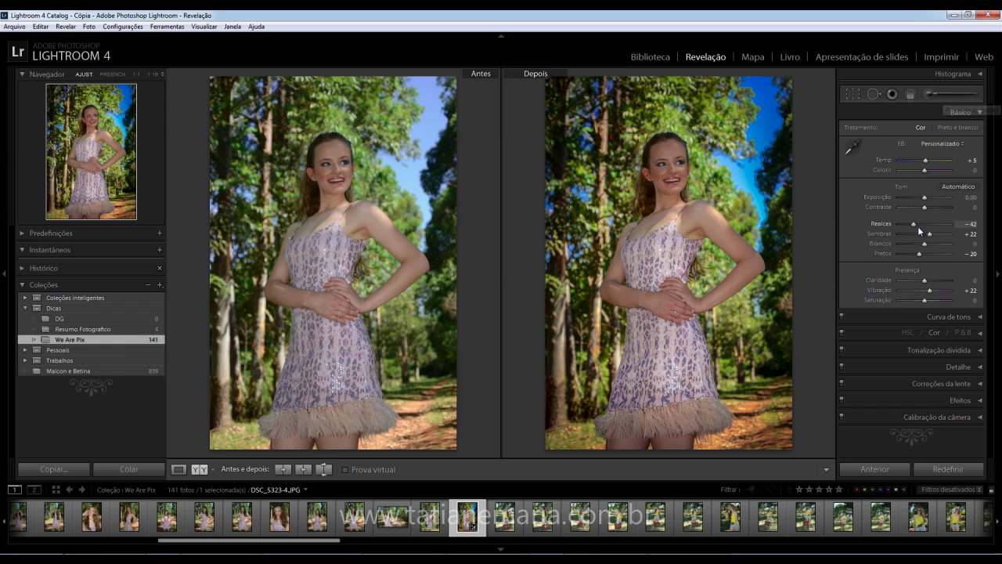
# Set the photo's basic highlights to -24, adjust its clarity and saturation, and collapse the Basic and Collections sections.
pyautogui.moveTo(914, 223); pyautogui.dragTo(918, 227)
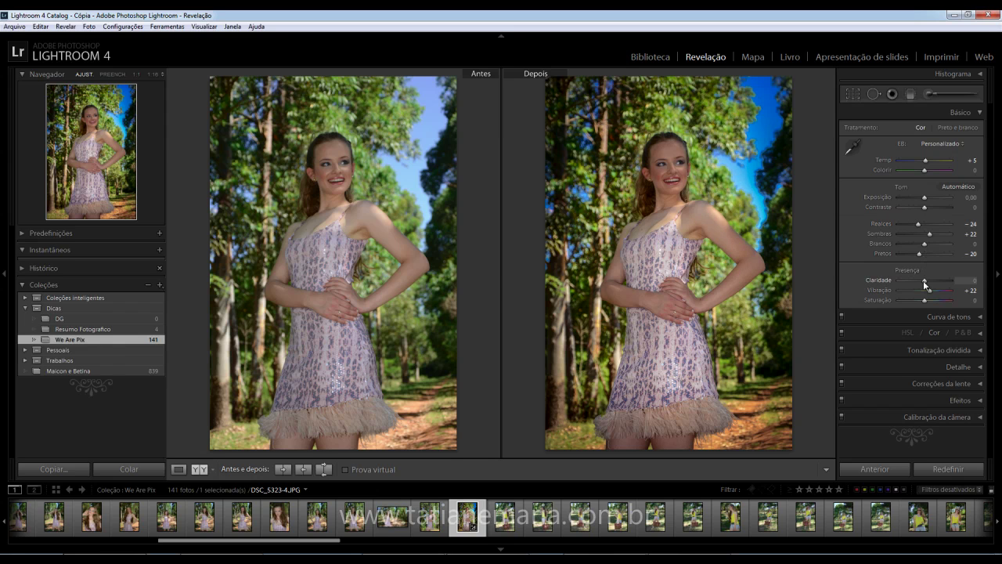
pyautogui.moveTo(924, 281); pyautogui.dragTo(930, 285)
pyautogui.moveTo(921, 279); pyautogui.dragTo(925, 281)
pyautogui.moveTo(928, 301); pyautogui.dragTo(927, 299)
pyautogui.click(980, 114)
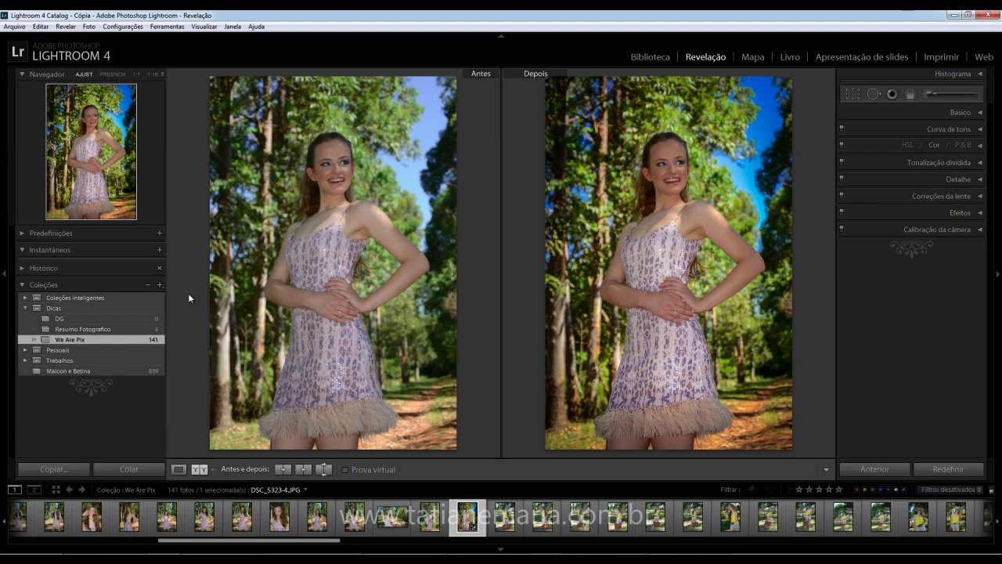
pyautogui.click(22, 285)
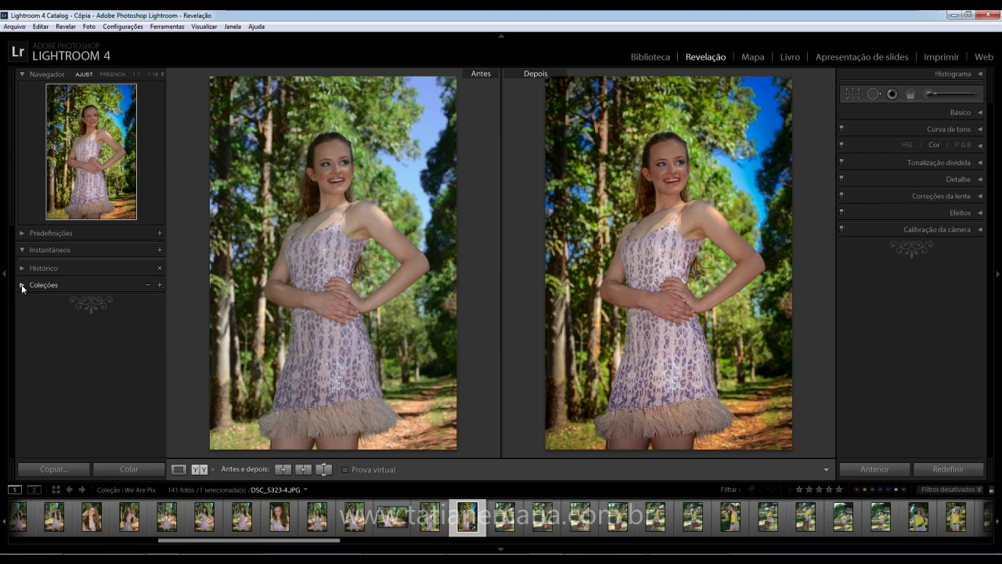
# Copy the portrait's develop settings, leaving out the brush and crop.
pyautogui.click(63, 470)
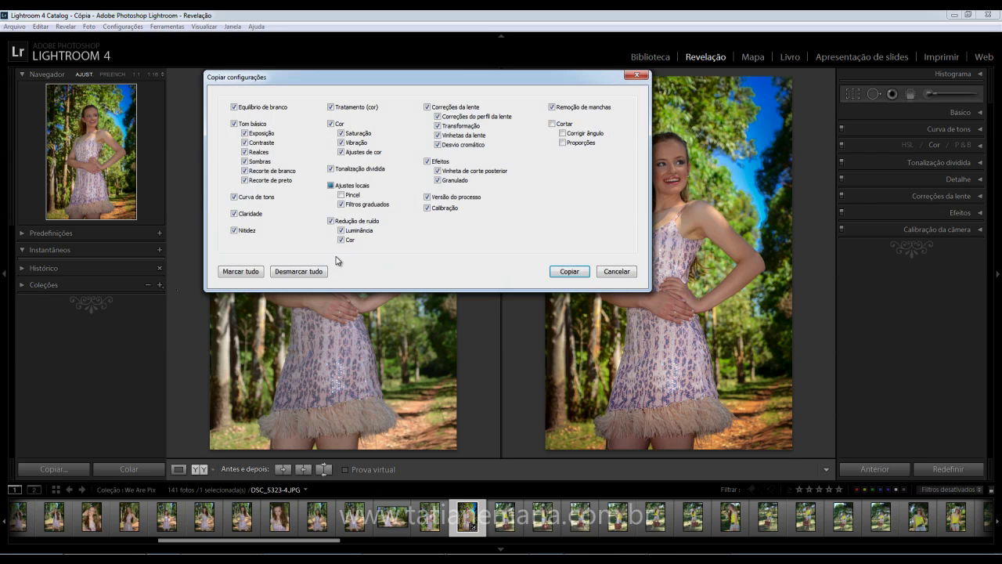
pyautogui.moveTo(275, 78); pyautogui.dragTo(282, 114)
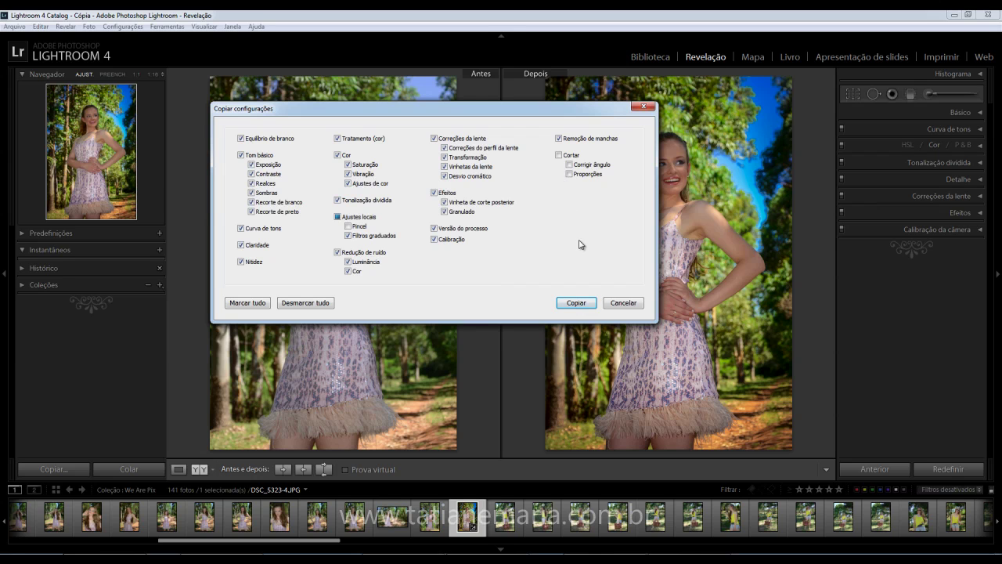
pyautogui.click(578, 304)
# Crop the portrait tighter at the top and along the tree side behind the woman, and compare before and after.
pyautogui.click(853, 94)
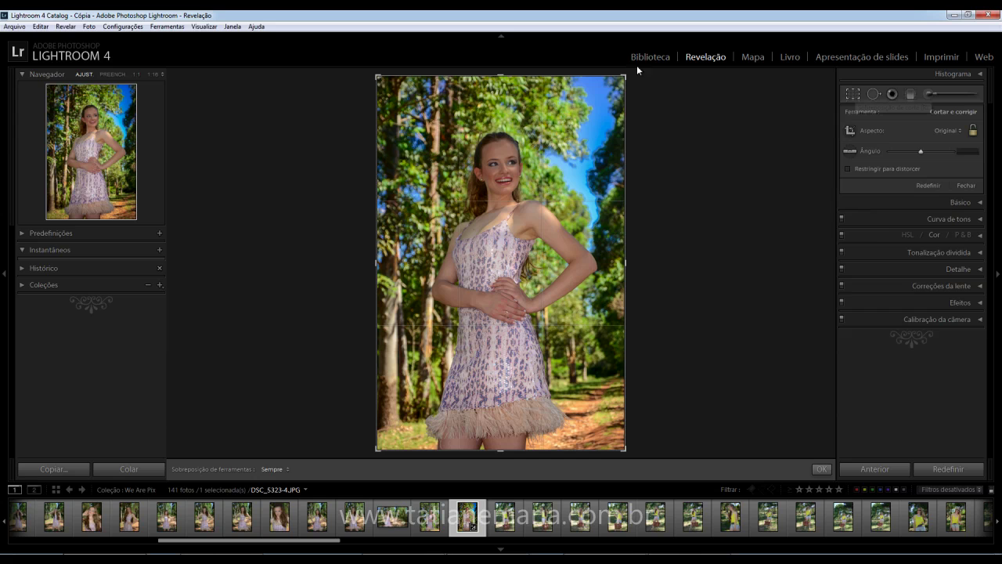
pyautogui.moveTo(623, 76); pyautogui.dragTo(617, 97)
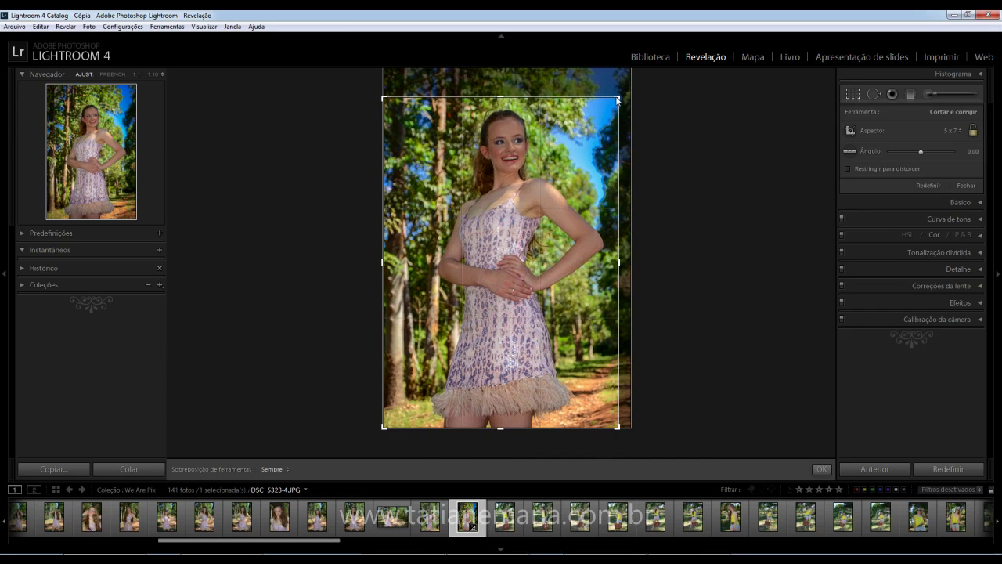
pyautogui.moveTo(556, 159); pyautogui.dragTo(476, 171)
pyautogui.moveTo(387, 100); pyautogui.dragTo(389, 97)
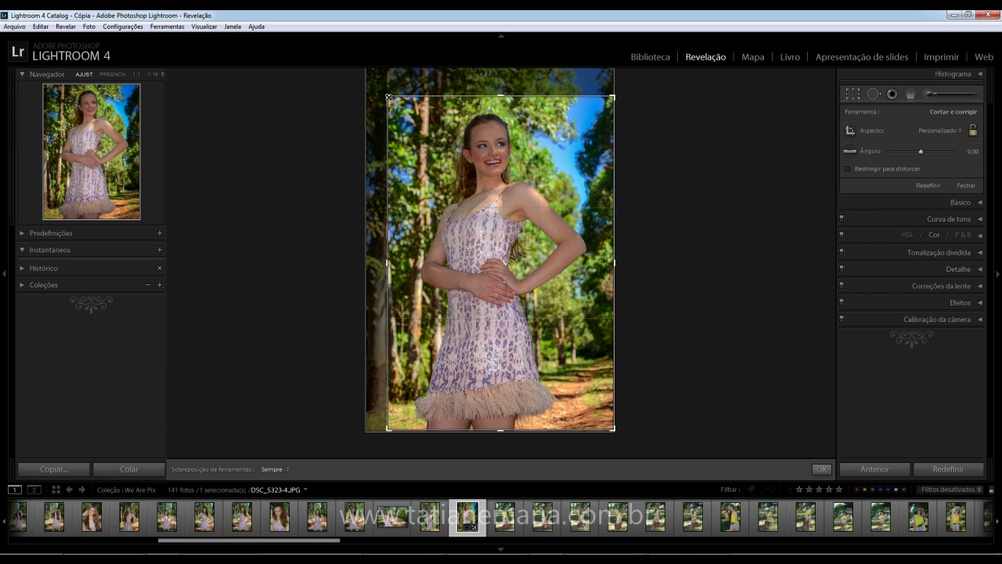
pyautogui.doubleClick(531, 190)
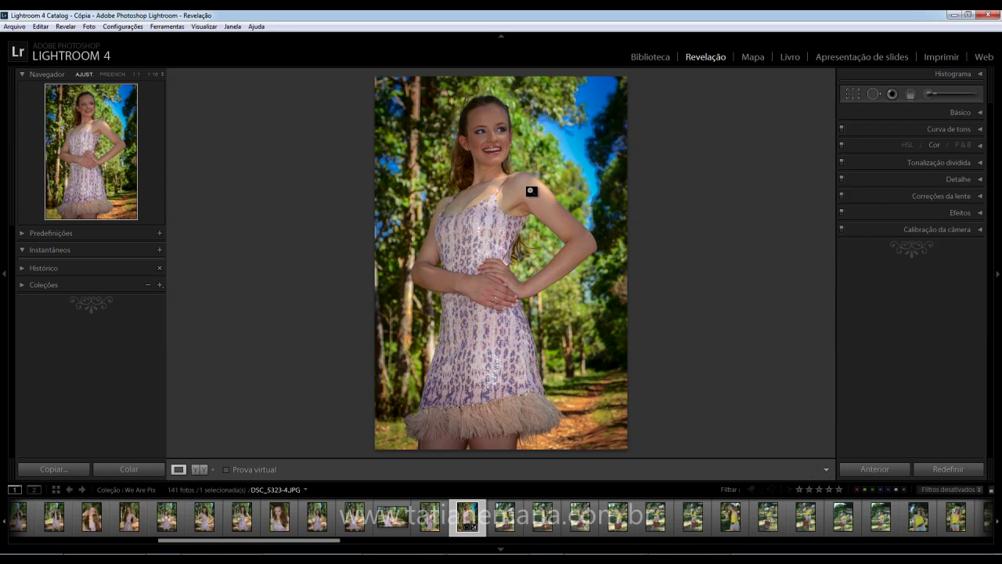
pyautogui.click(196, 470)
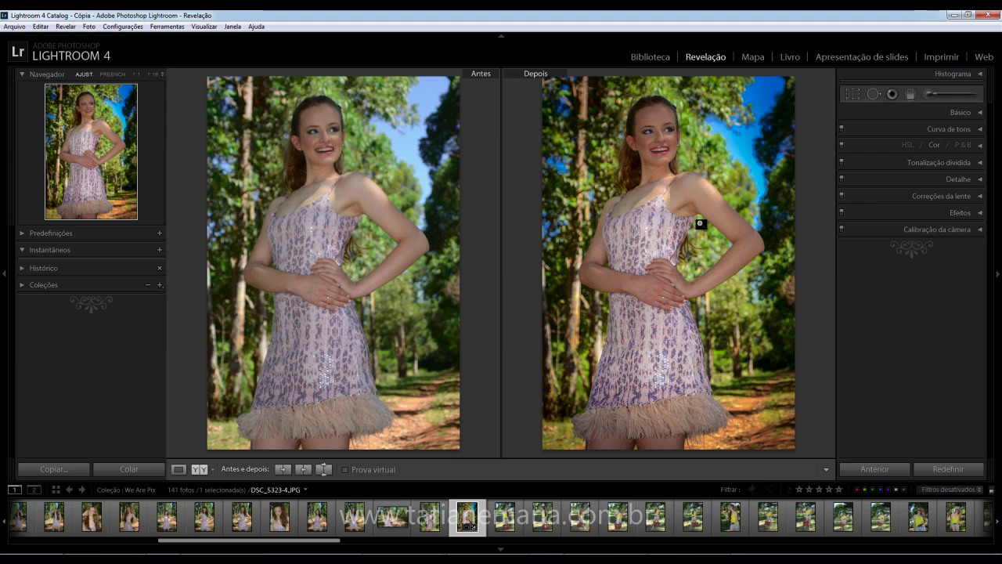
# Trim the crop slightly at the portrait's lower edge and return to the before-and-after comparison.
pyautogui.click(853, 94)
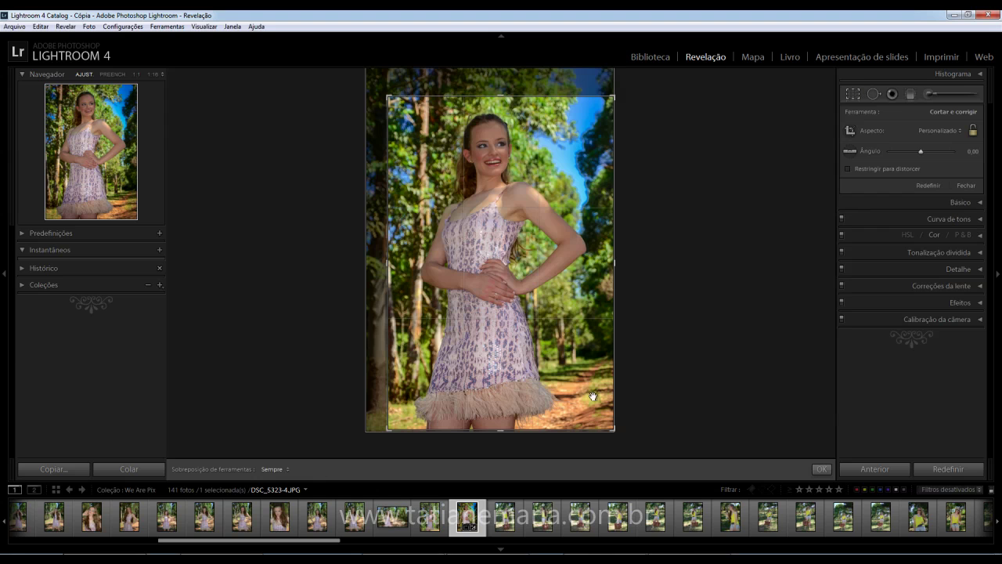
pyautogui.moveTo(503, 429); pyautogui.dragTo(504, 427)
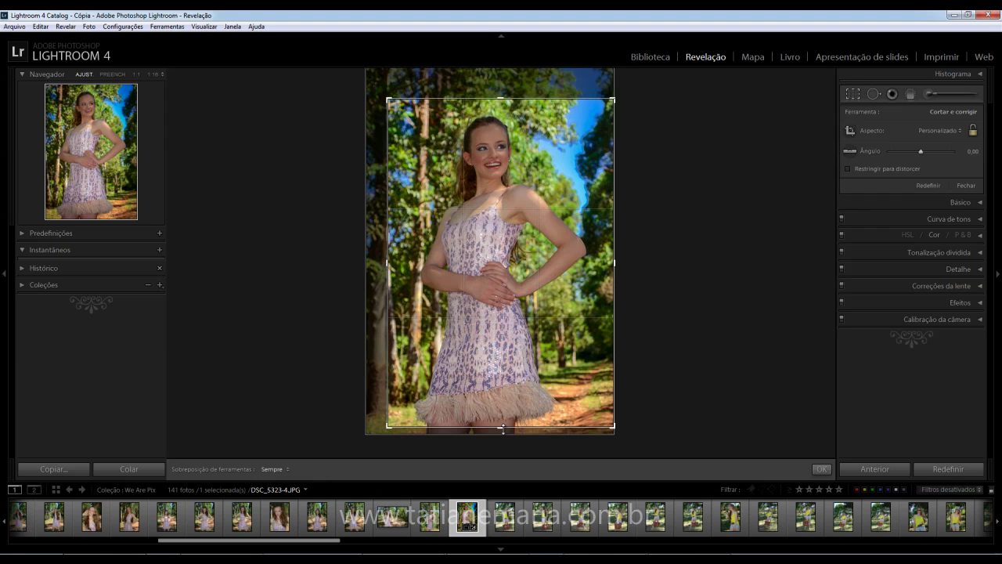
pyautogui.doubleClick(511, 213)
pyautogui.click(201, 469)
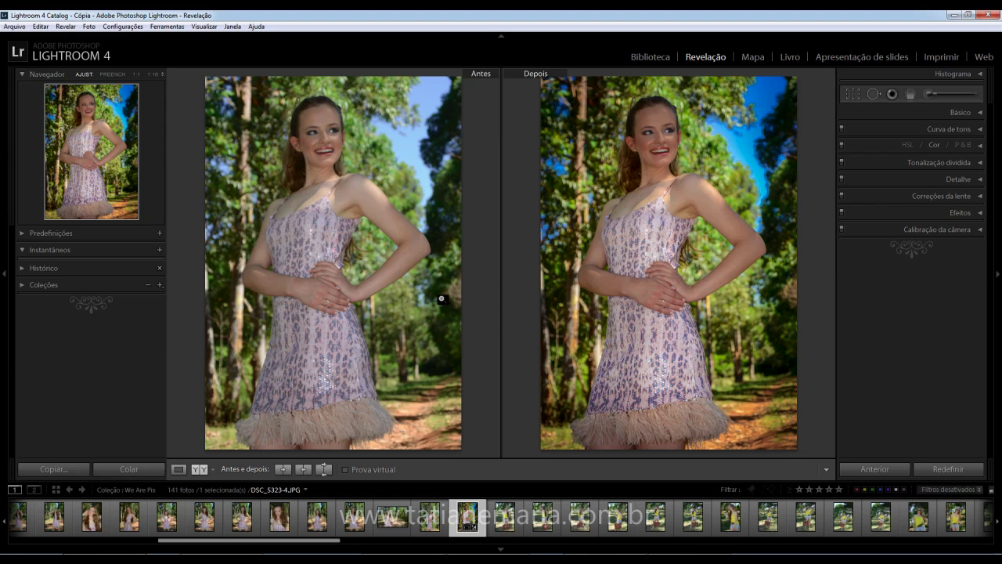
# Copy the cropped portrait's develop settings without brush and crop, and paste them onto DSC_5312-3.JPG.
pyautogui.click(53, 469)
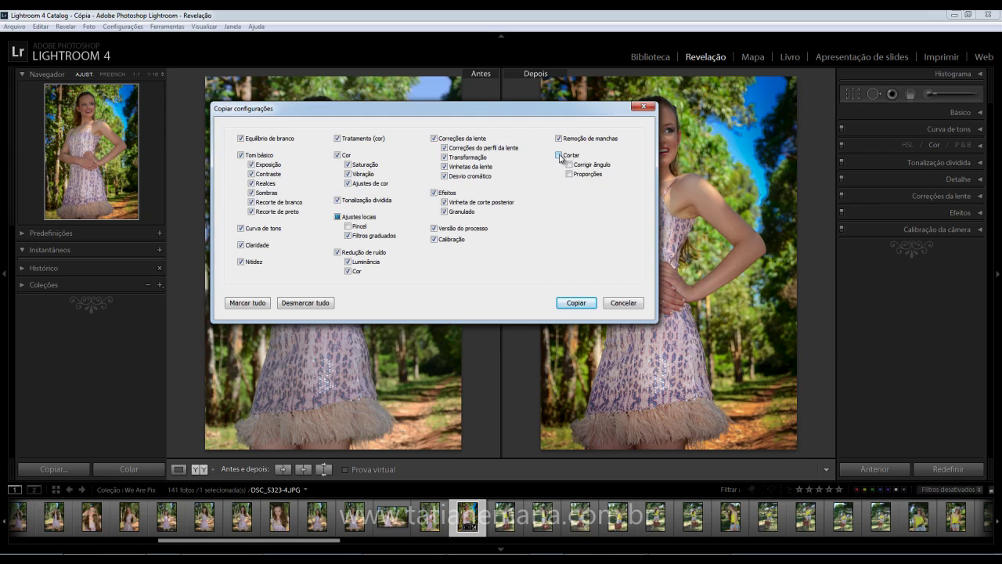
pyautogui.click(576, 303)
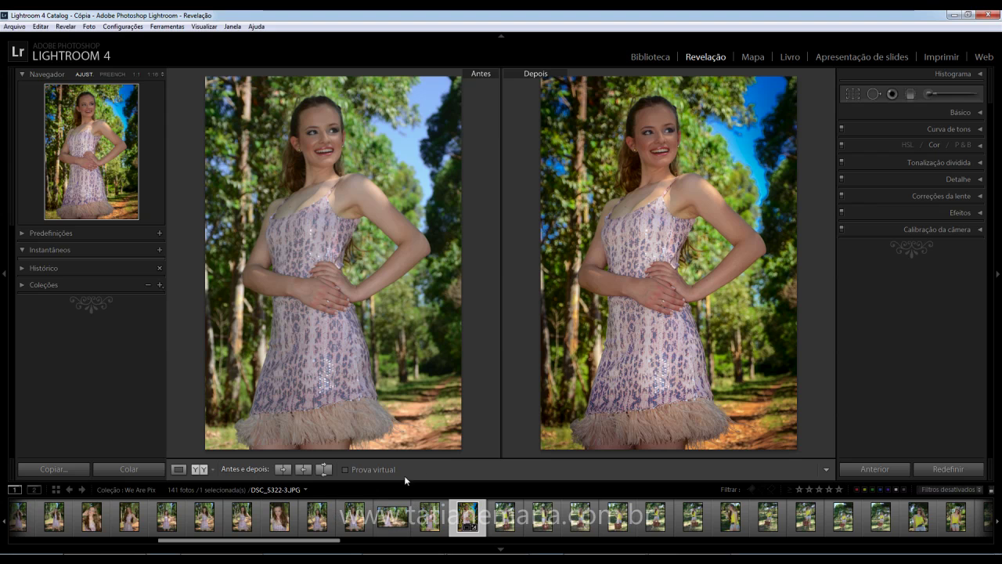
pyautogui.click(349, 520)
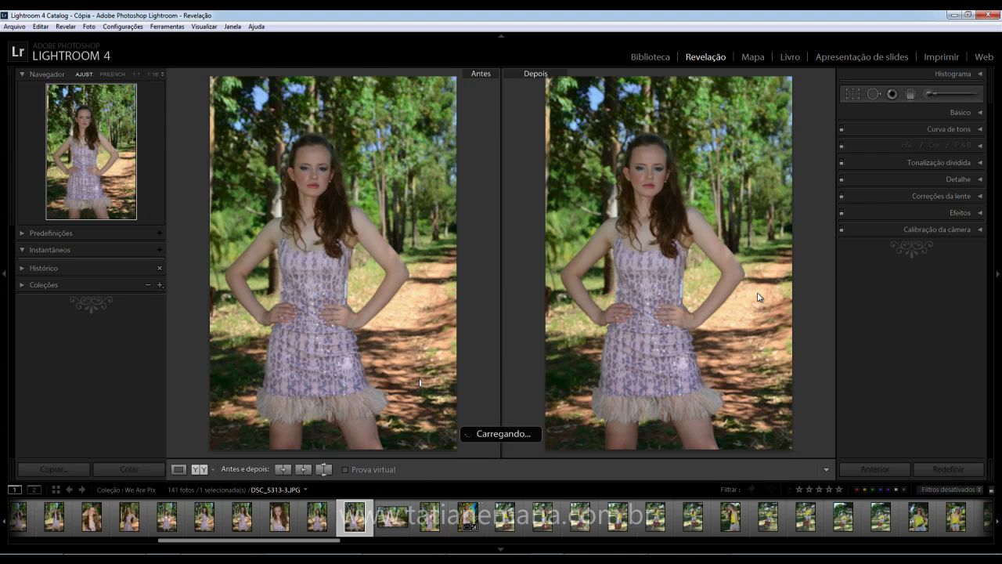
pyautogui.click(321, 521)
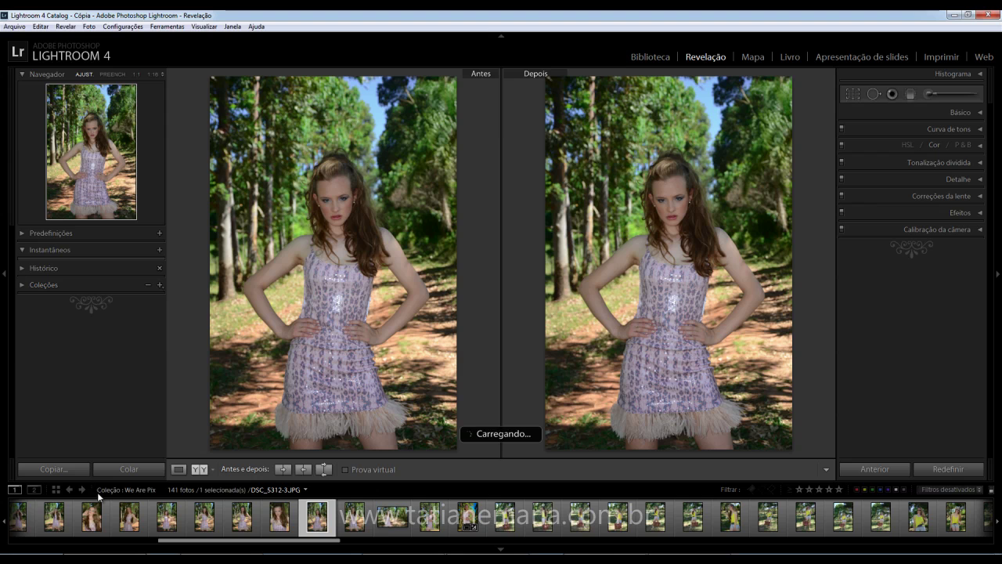
pyautogui.click(131, 470)
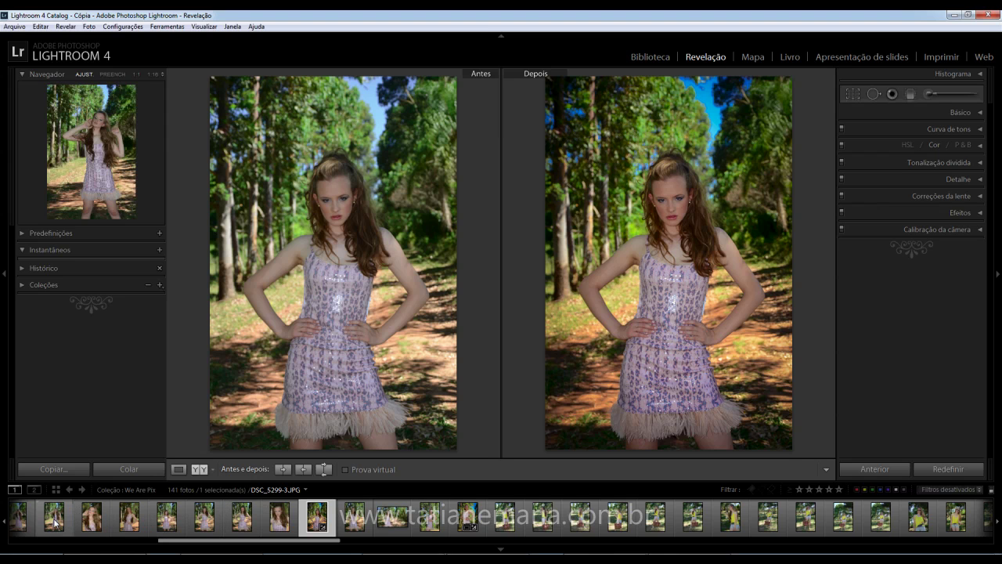
# Find DSC_5297-3.JPG among the earlier photos and paste the copied develop settings onto it.
pyautogui.click(19, 527)
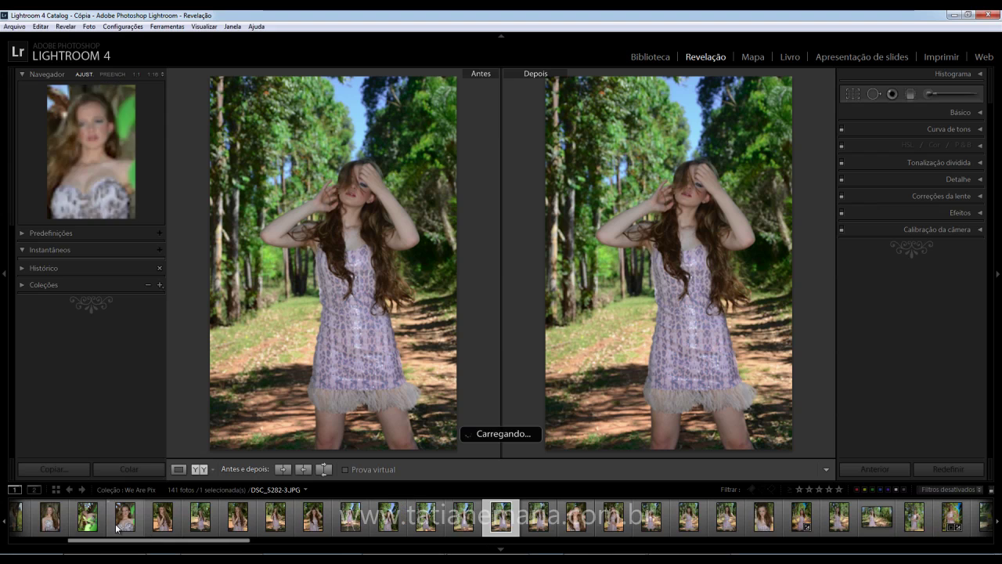
pyautogui.click(462, 523)
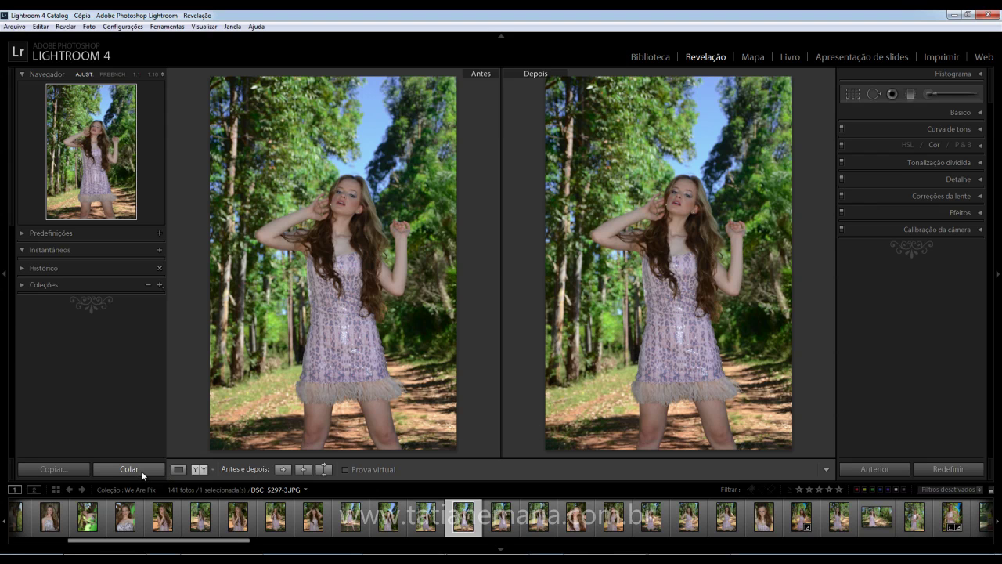
pyautogui.click(141, 471)
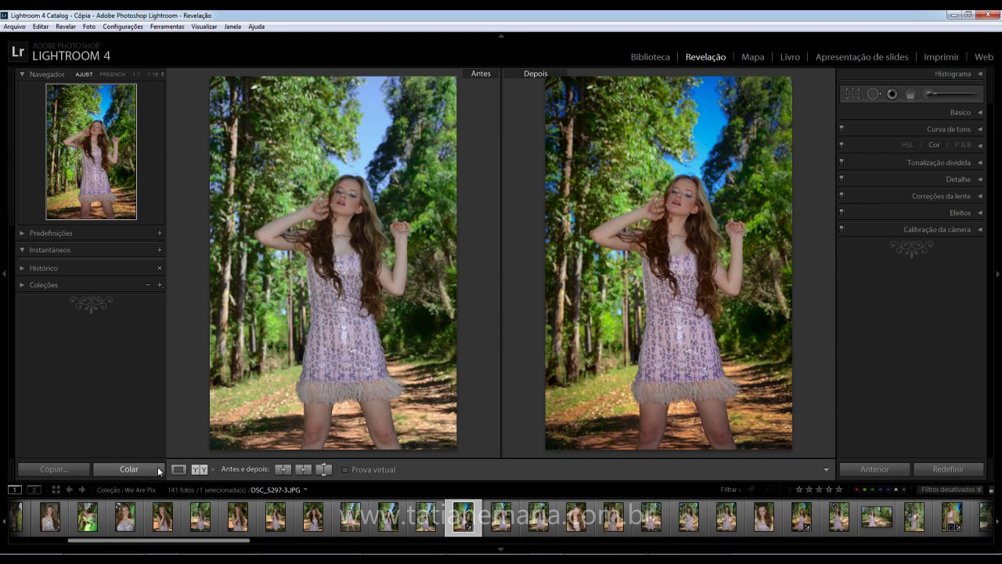
# Crop DSC_5297-3.JPG inward from its lower-right corner to cut off the legs, and compare before and after.
pyautogui.click(854, 95)
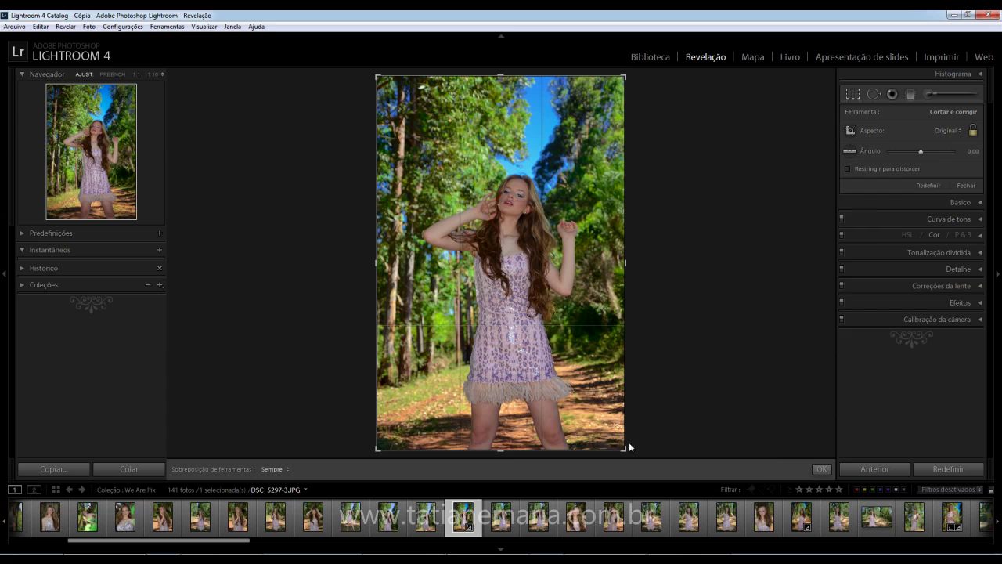
pyautogui.moveTo(624, 448); pyautogui.dragTo(614, 432)
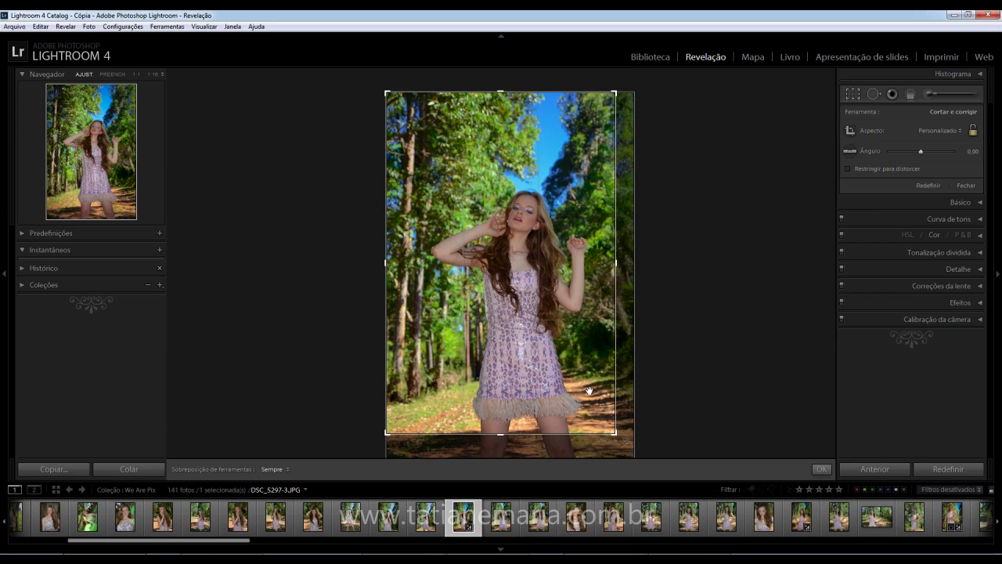
pyautogui.press('Return')
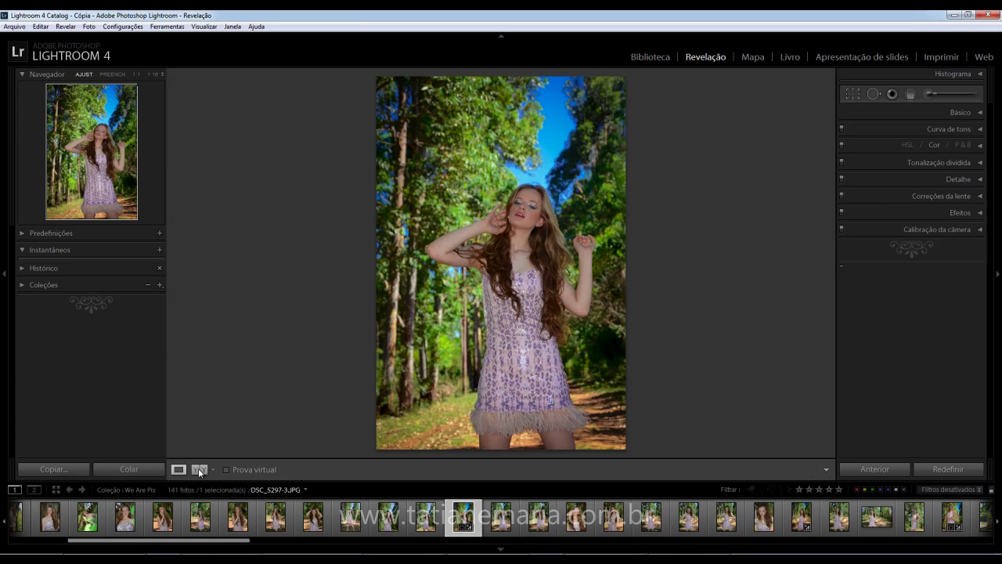
pyautogui.click(199, 469)
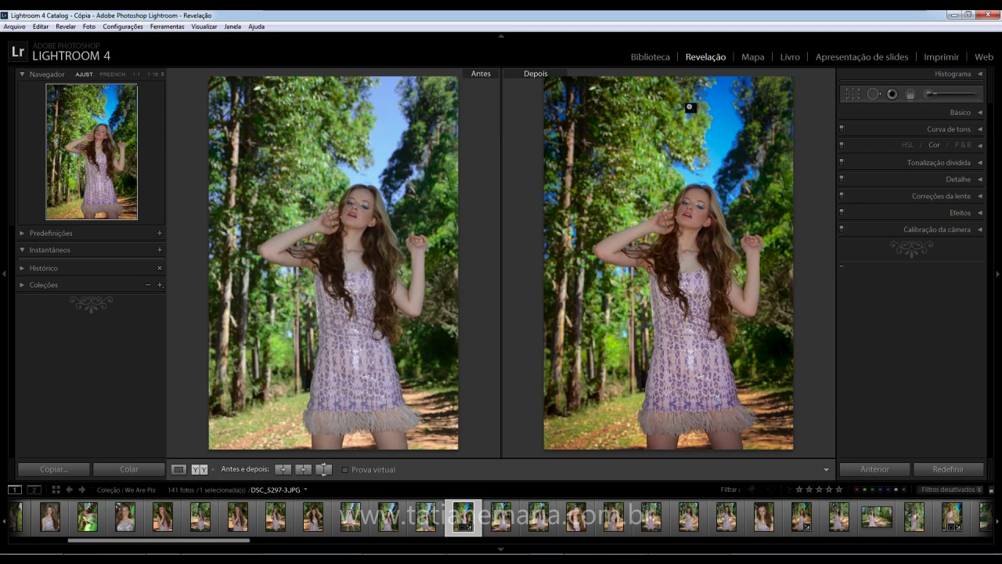
# Tighten the crop of DSC_5297-3.JPG from its upper-left corner and show the before-and-after comparison.
pyautogui.click(853, 94)
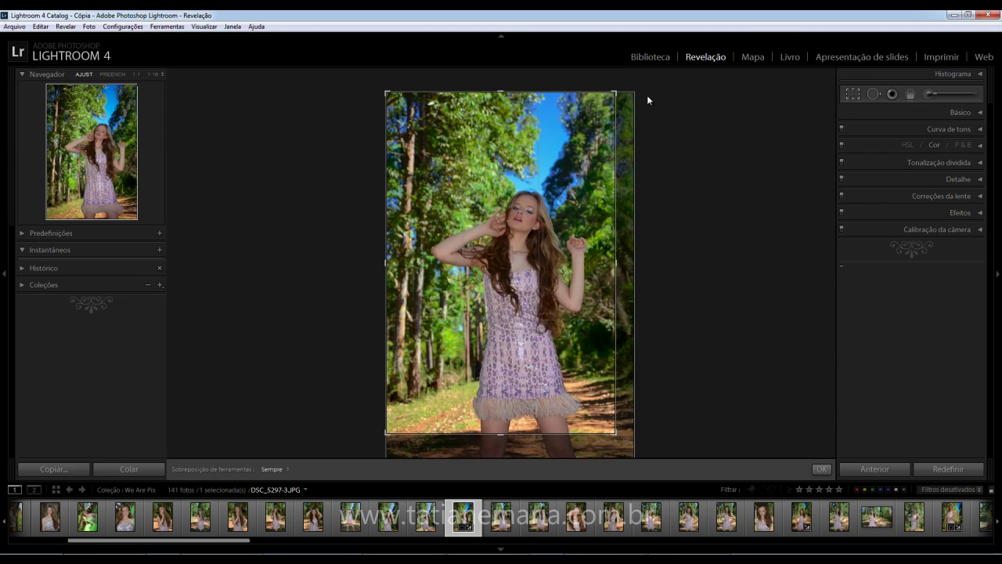
pyautogui.moveTo(387, 96); pyautogui.dragTo(392, 118)
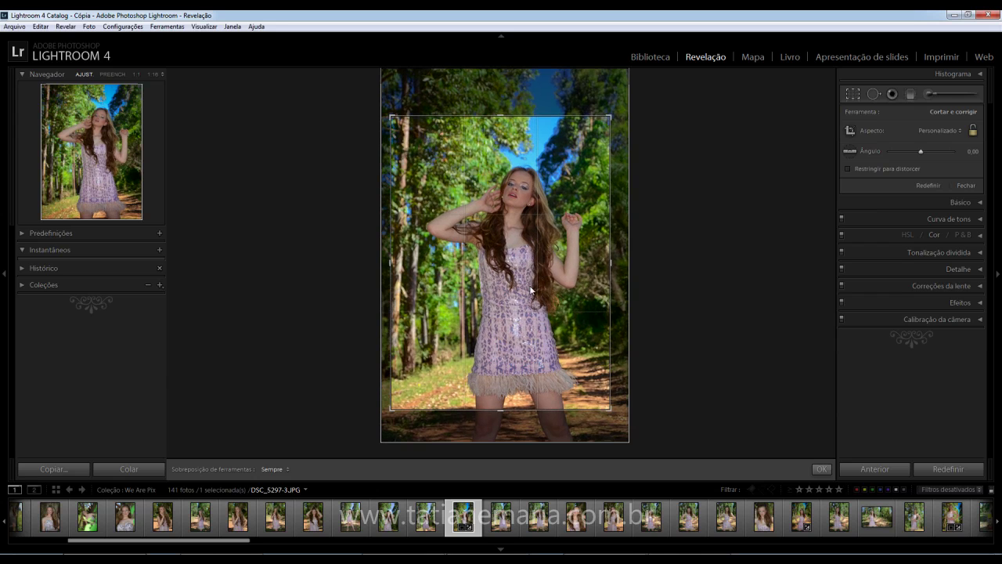
pyautogui.press('Return')
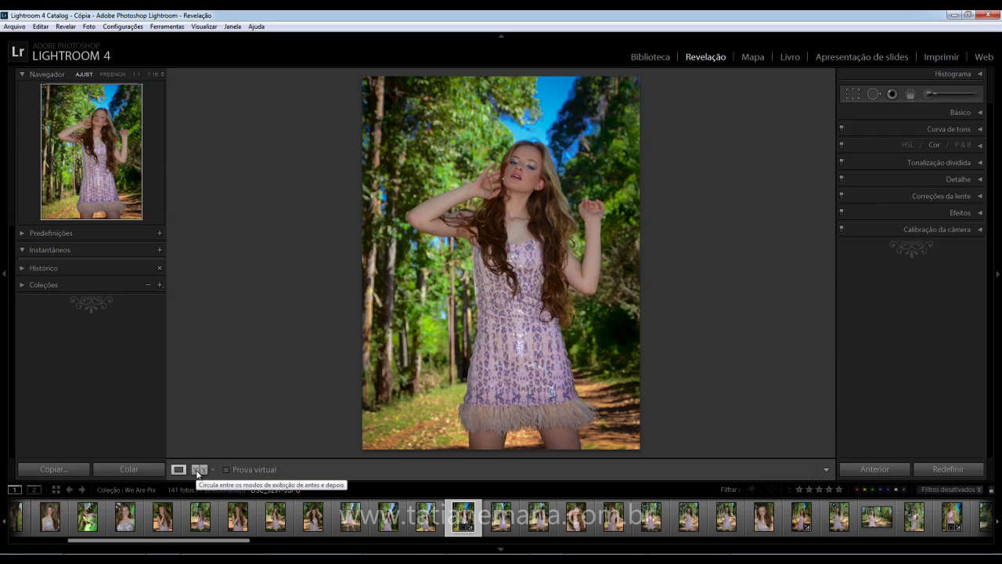
pyautogui.click(200, 470)
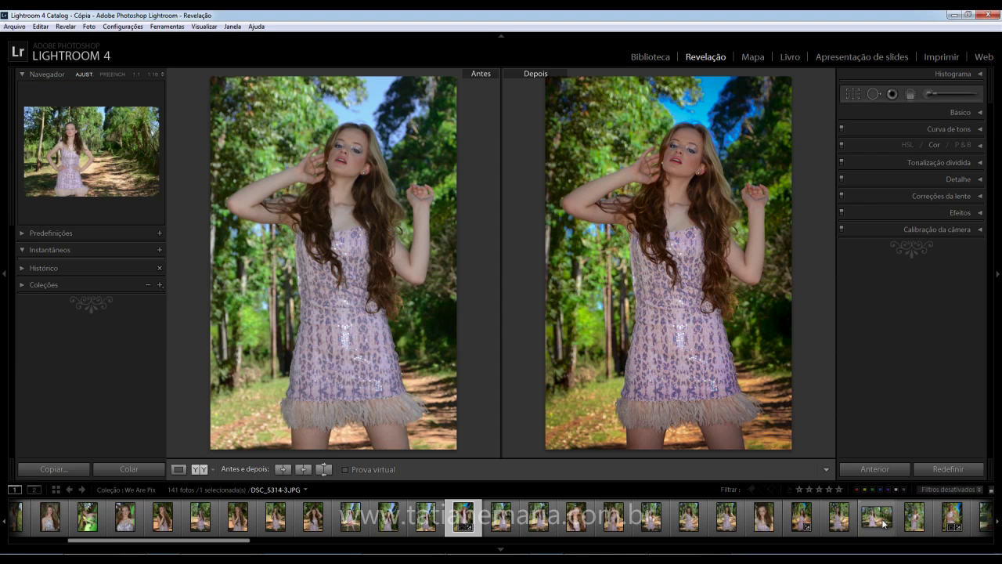
# Paste the copied develop settings onto DSC_5432-3.JPG, the photo of the woman in the yellow top and sunglasses.
pyautogui.scroll(-5, 884, 523)
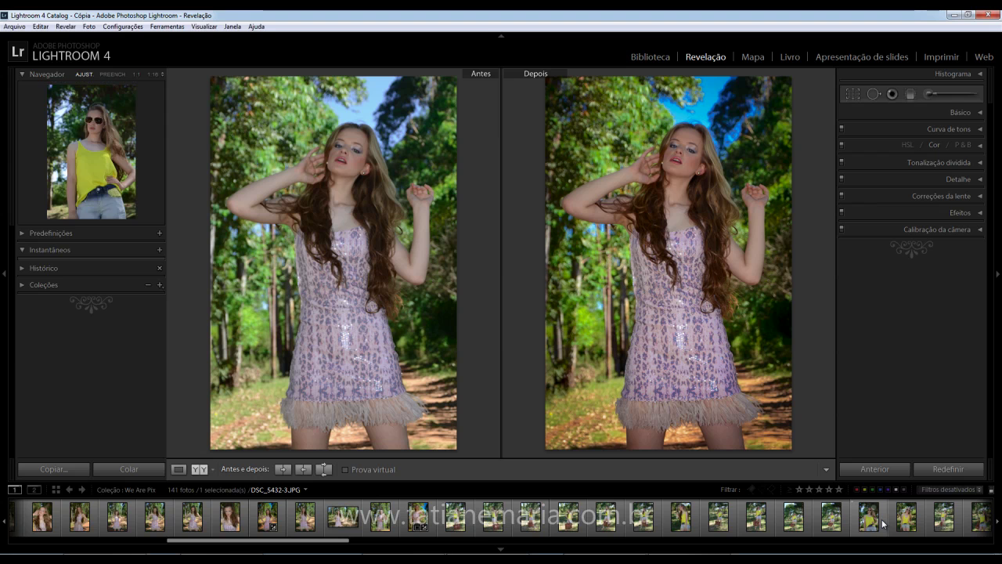
pyautogui.click(871, 523)
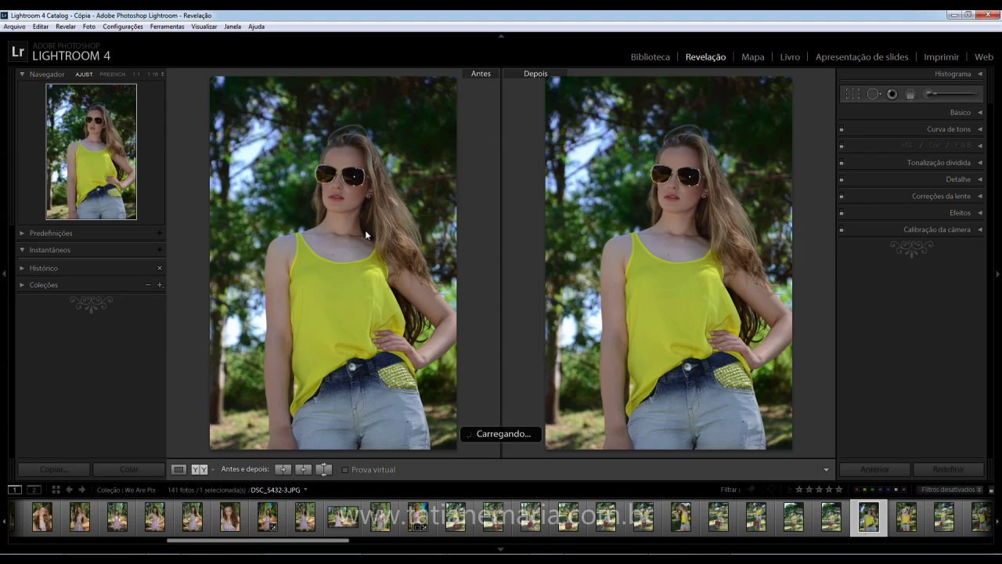
pyautogui.click(129, 469)
# Paste the copied develop settings onto DSC_5433-3.JPG, the photo of the woman laughing in the yellow top.
pyautogui.press('Right')
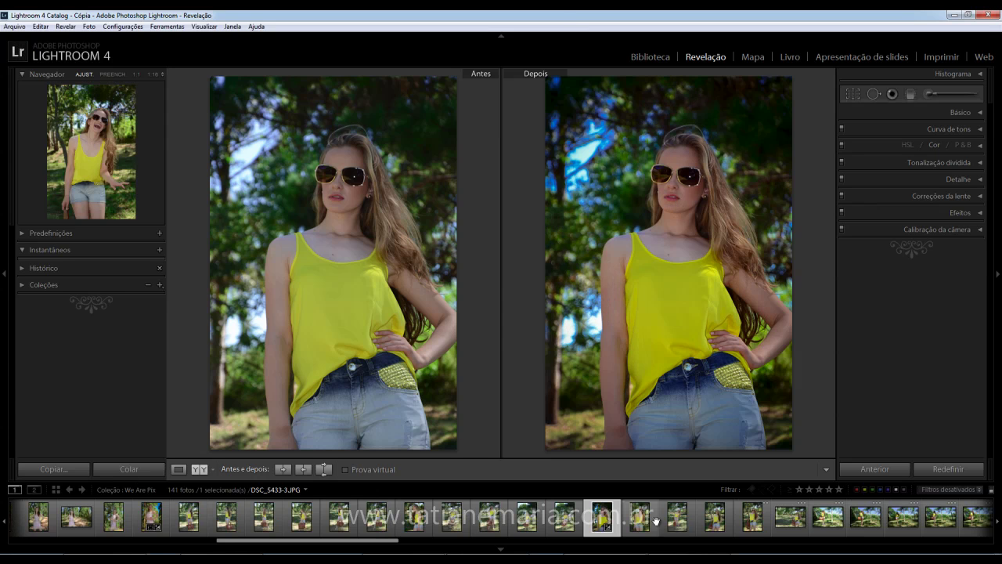
pyautogui.click(639, 517)
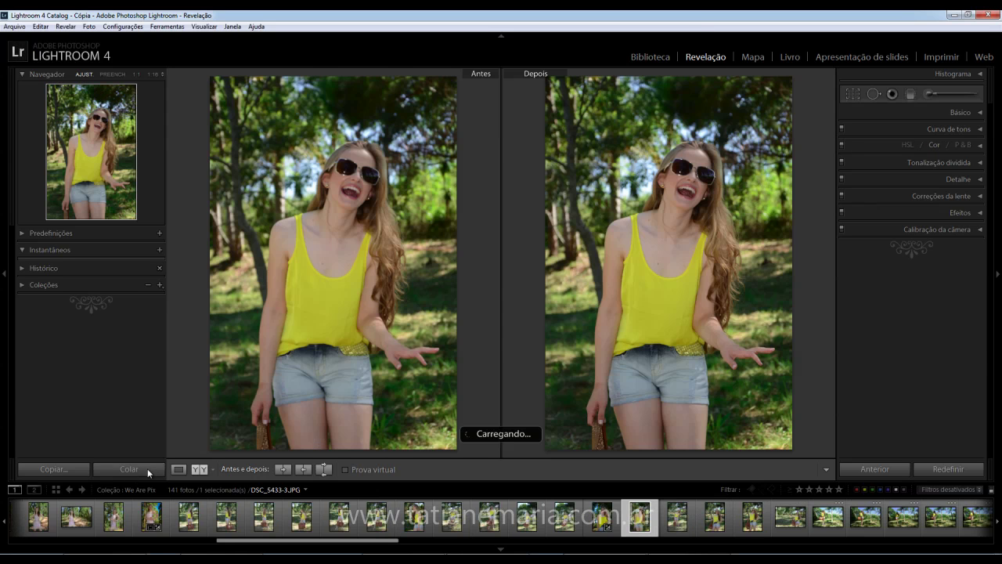
pyautogui.click(147, 468)
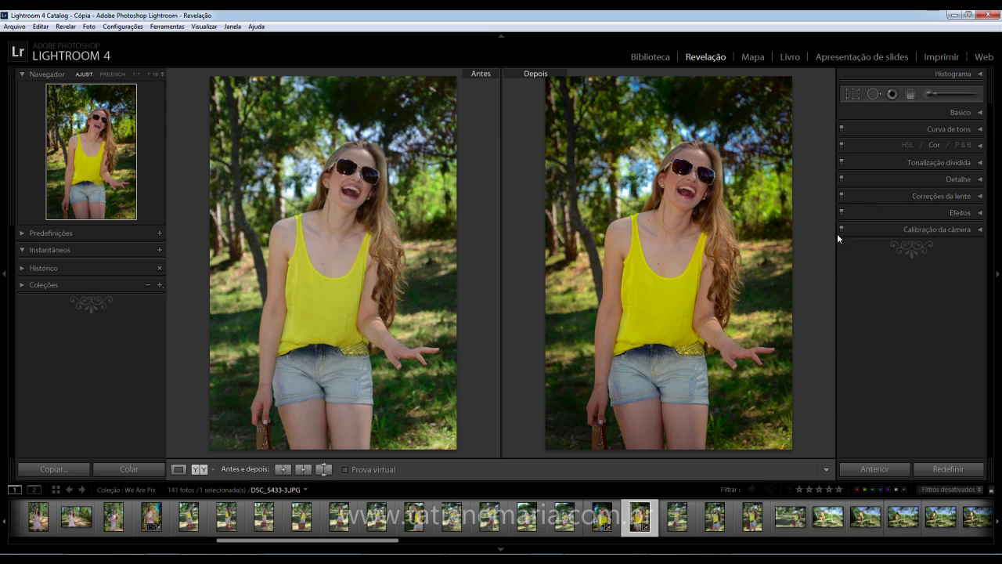
# Raise the orange luminance of DSC_5433-3.JPG to +5 and switch the colour adjustments to yellow.
pyautogui.click(939, 146)
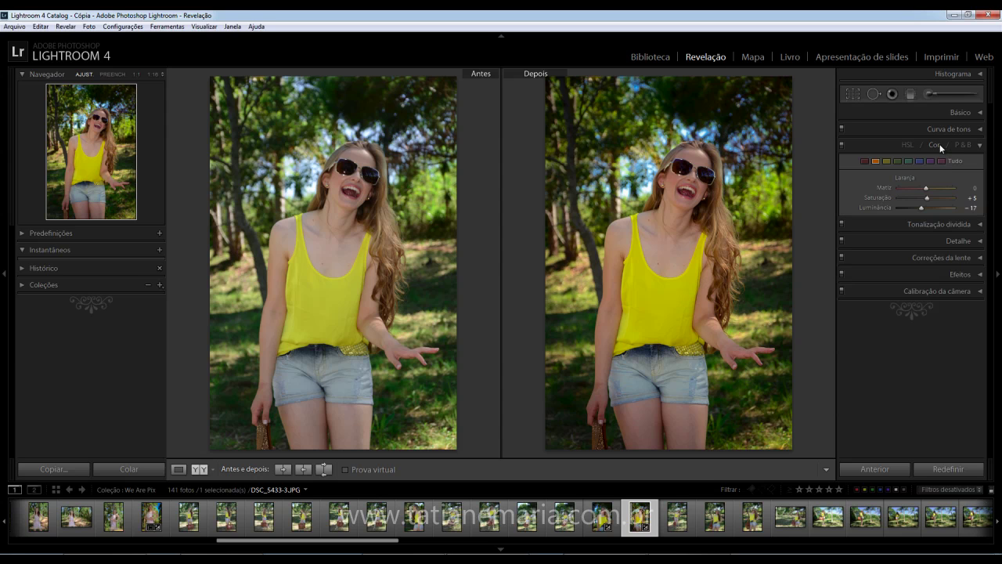
pyautogui.click(927, 208)
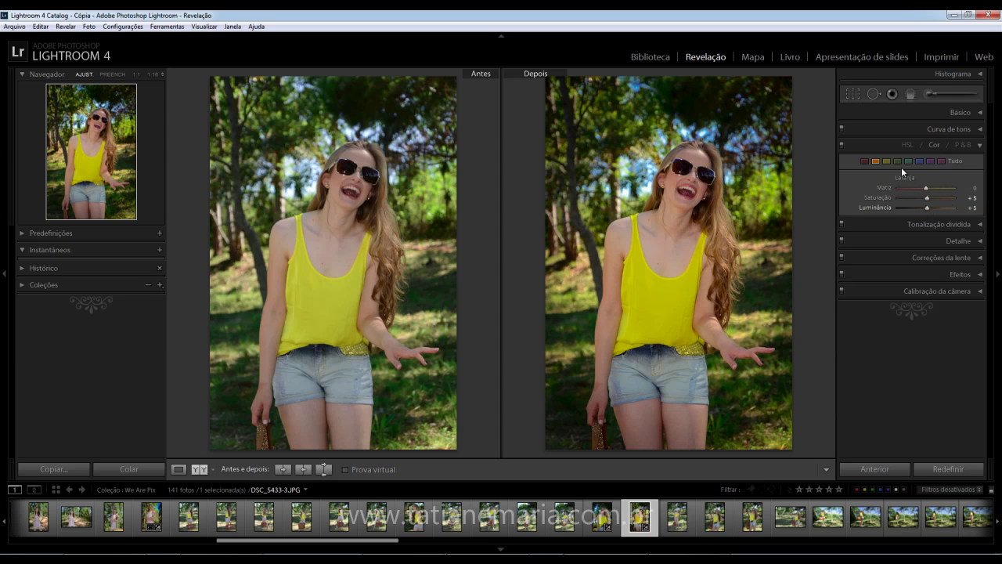
pyautogui.click(887, 161)
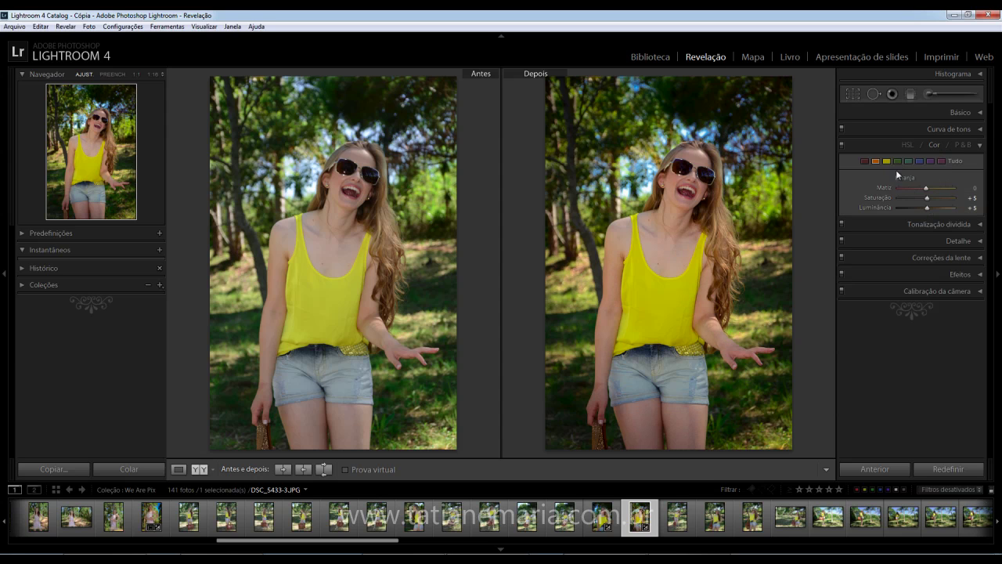
# Paste the copied develop settings onto DSC_5437-3.JPG, the landscape-format photo of the woman with the brown bag.
pyautogui.click(787, 523)
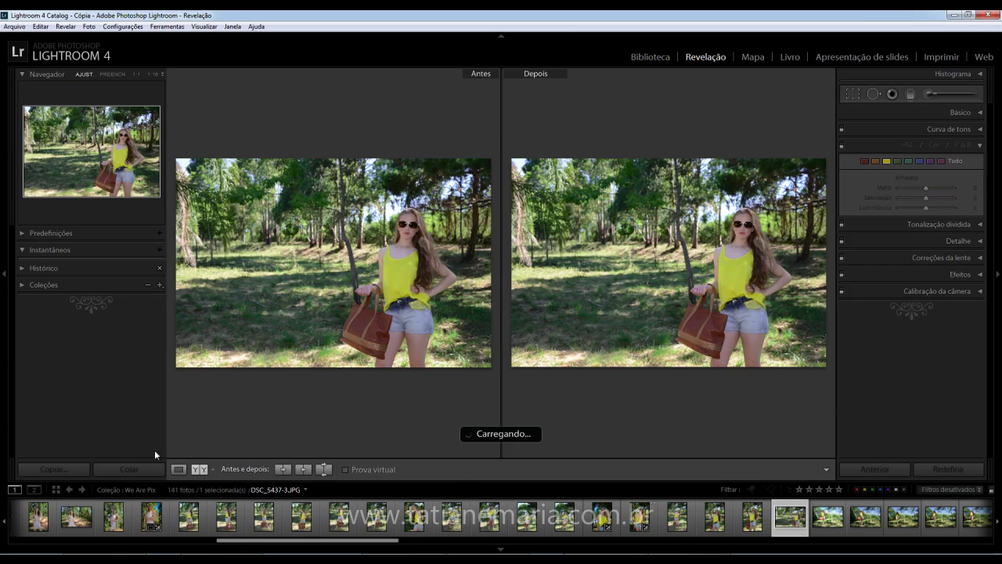
pyautogui.click(129, 470)
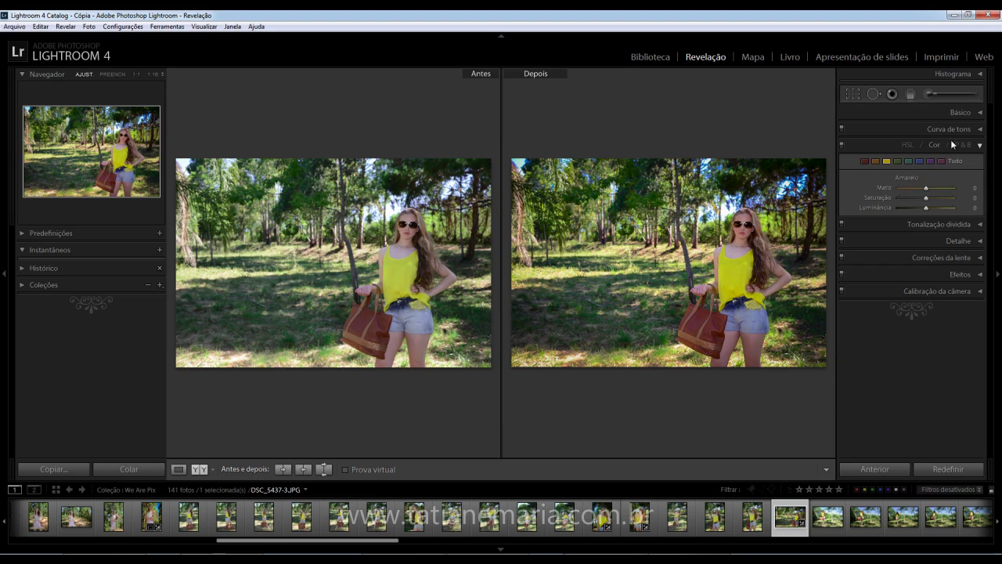
# Adjust the basic tones of DSC_5437-3.JPG to Highlights −51, Shadows +11 and Blacks −26.
pyautogui.click(980, 146)
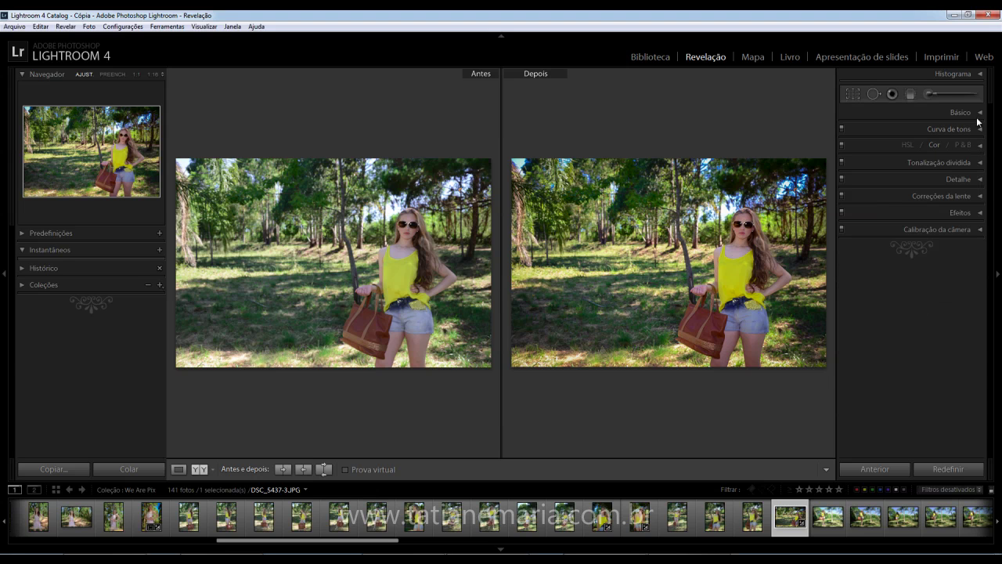
pyautogui.click(979, 112)
pyautogui.moveTo(911, 226); pyautogui.dragTo(912, 224)
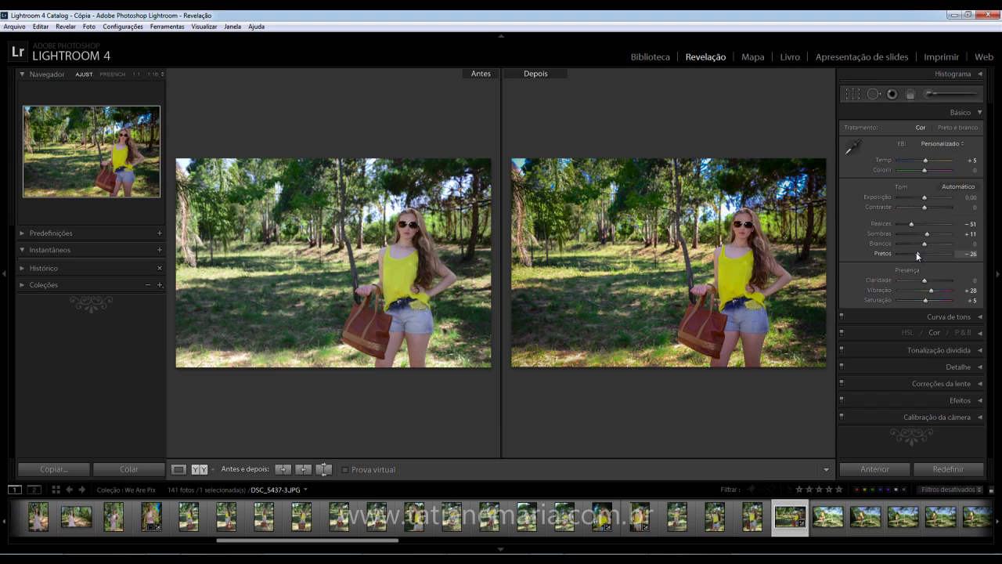
# Lower the yellow saturation to about −9, and set Clarity to +30 and overall Saturation to +9.
pyautogui.click(938, 338)
pyautogui.moveTo(926, 386); pyautogui.dragTo(922, 387)
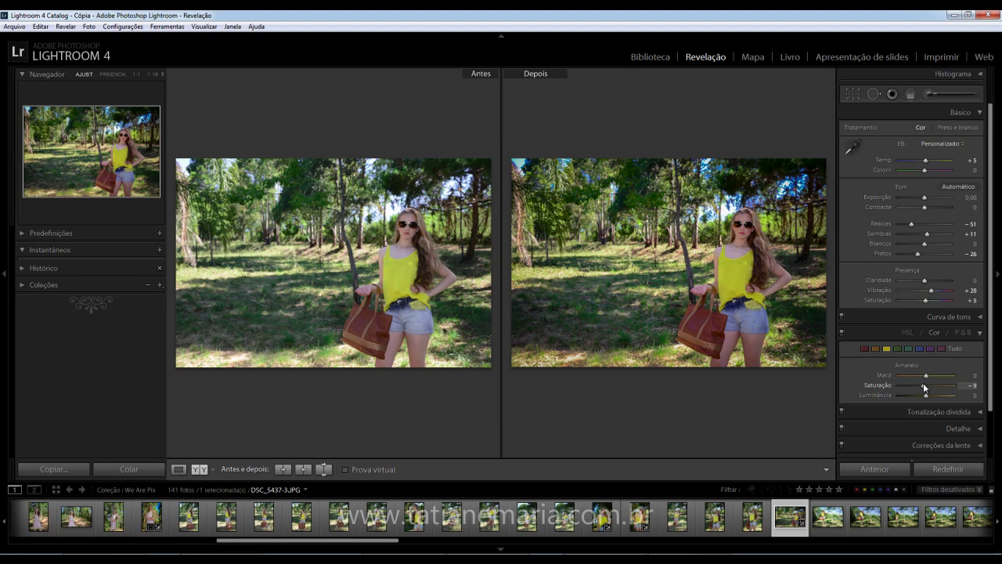
pyautogui.click(982, 334)
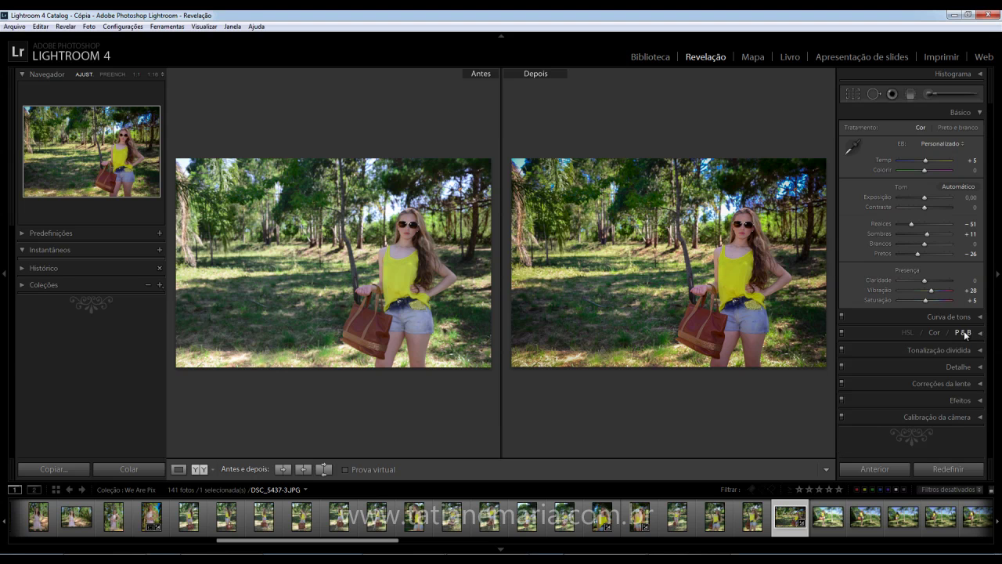
pyautogui.moveTo(925, 280); pyautogui.dragTo(932, 283)
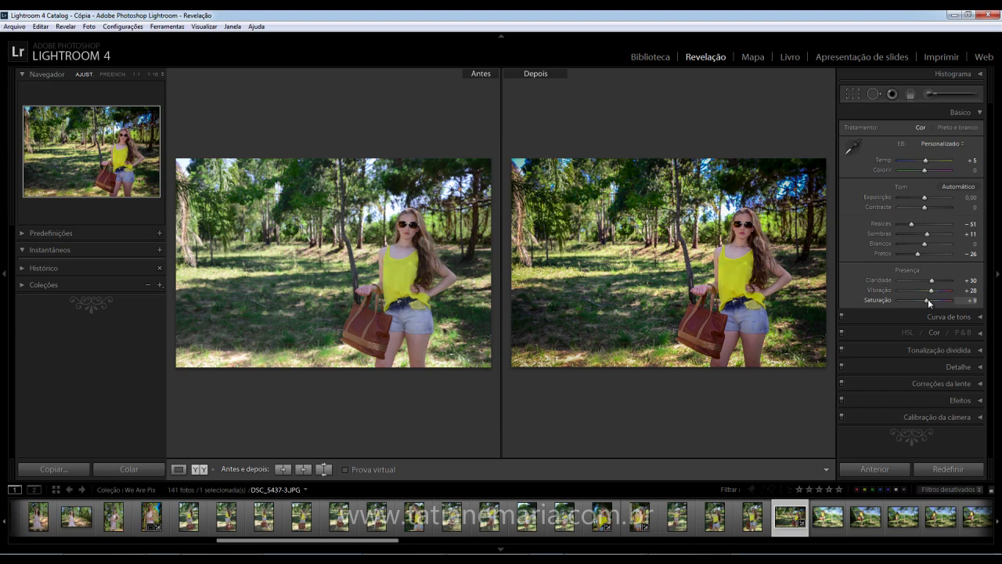
# Paint an Adjustment Brush mask over the trees and grass around the woman with the mask overlay shown.
pyautogui.click(942, 94)
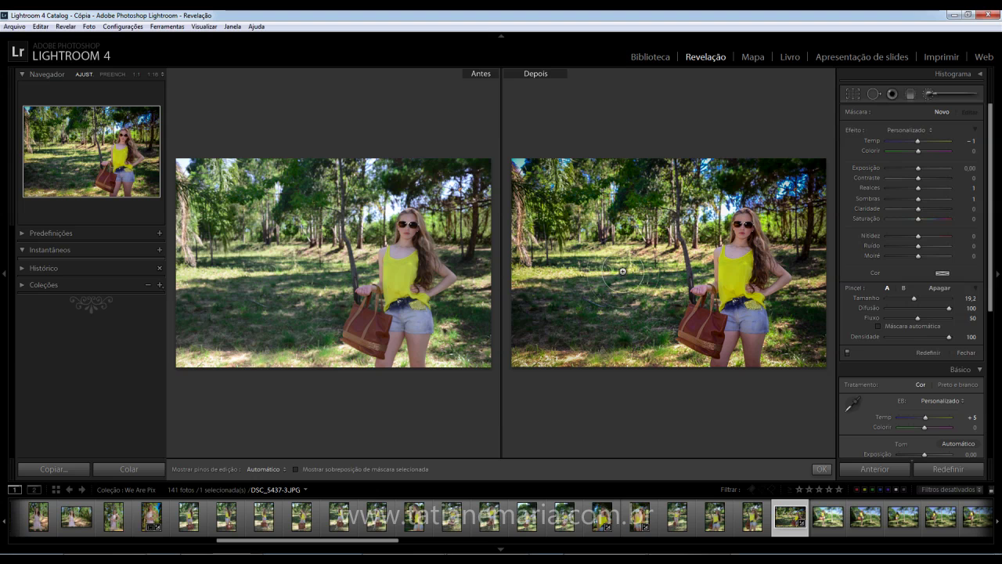
pyautogui.press('h')
pyautogui.moveTo(534, 149)
pyautogui.mouseDown()
pyautogui.moveTo(541, 331)
pyautogui.moveTo(530, 316)
pyautogui.moveTo(578, 331)
pyautogui.moveTo(633, 316)
pyautogui.moveTo(669, 375)
pyautogui.moveTo(633, 315)
pyautogui.moveTo(695, 253)
pyautogui.moveTo(643, 232)
pyautogui.moveTo(676, 138)
pyautogui.moveTo(607, 166)
pyautogui.moveTo(520, 169)
pyautogui.moveTo(732, 171)
pyautogui.moveTo(724, 203)
pyautogui.moveTo(727, 190)
pyautogui.moveTo(803, 188)
pyautogui.mouseUp()
pyautogui.moveTo(814, 247)
pyautogui.mouseDown()
pyautogui.moveTo(787, 170)
pyautogui.moveTo(812, 259)
pyautogui.moveTo(798, 357)
pyautogui.moveTo(816, 329)
pyautogui.moveTo(785, 355)
pyautogui.moveTo(793, 376)
pyautogui.moveTo(797, 327)
pyautogui.moveTo(808, 320)
pyautogui.moveTo(817, 364)
pyautogui.mouseUp()
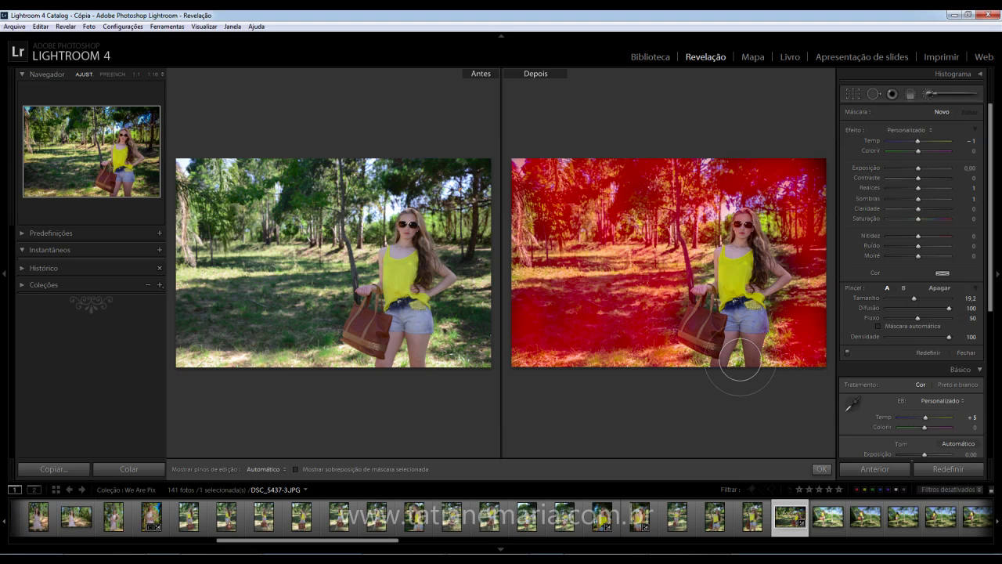
# Set the brush mask to Temp 11, Exposure −0.51, Contrast 15, Highlights −57, Shadows 30, Clarity 100, Saturation 23 and Sharpness 100.
pyautogui.click(921, 142)
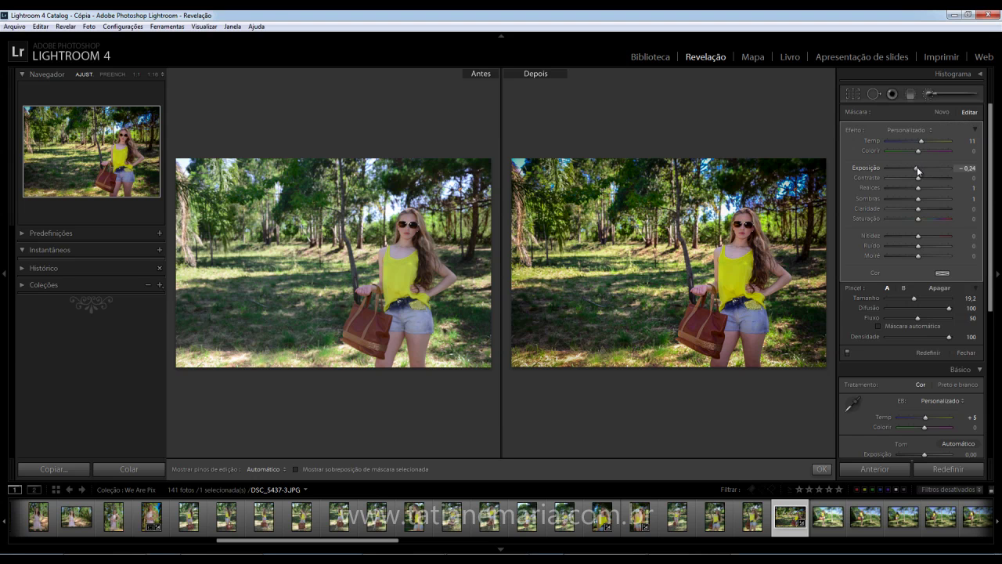
pyautogui.moveTo(921, 180); pyautogui.dragTo(924, 180)
pyautogui.click(911, 190)
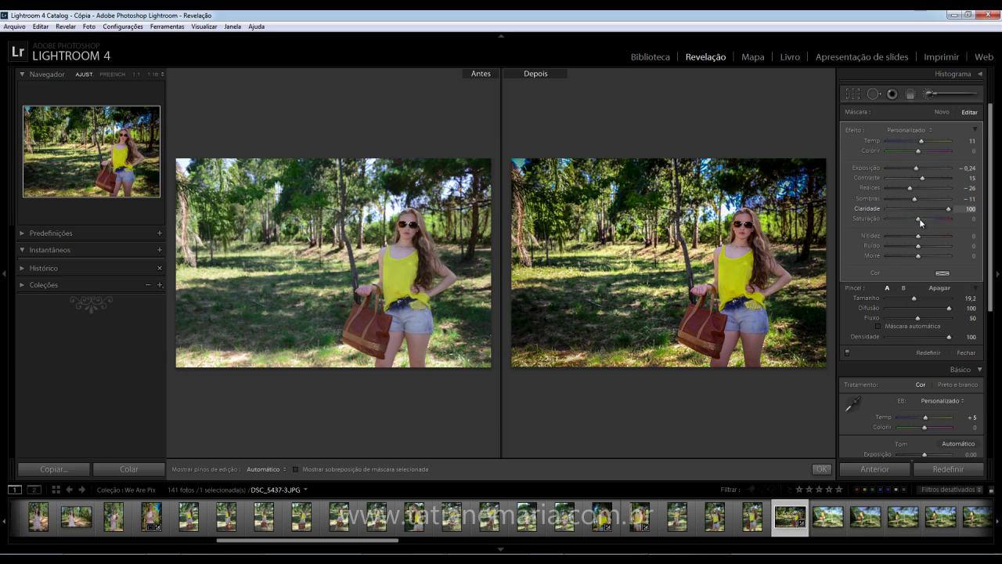
pyautogui.moveTo(924, 219); pyautogui.dragTo(926, 218)
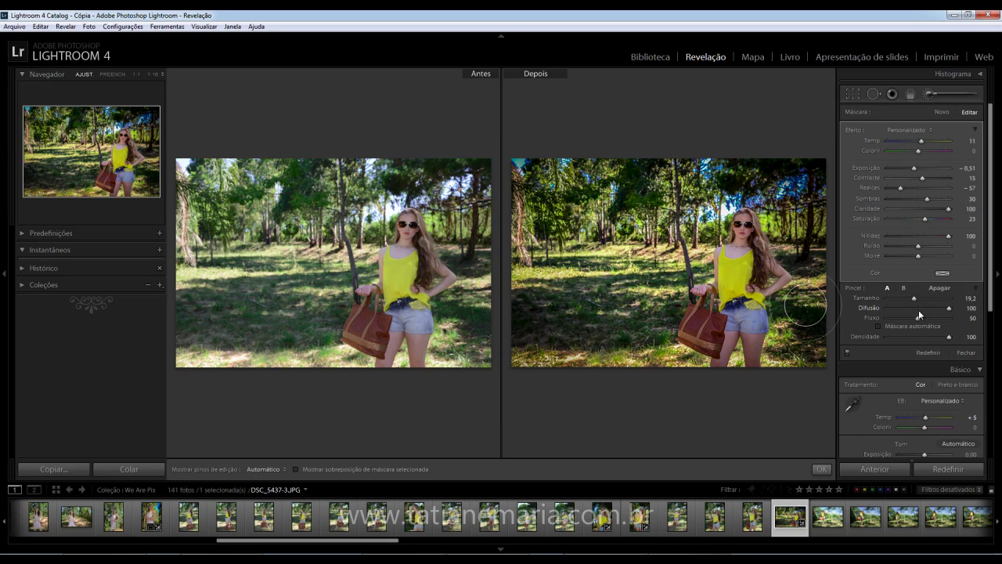
pyautogui.click(943, 94)
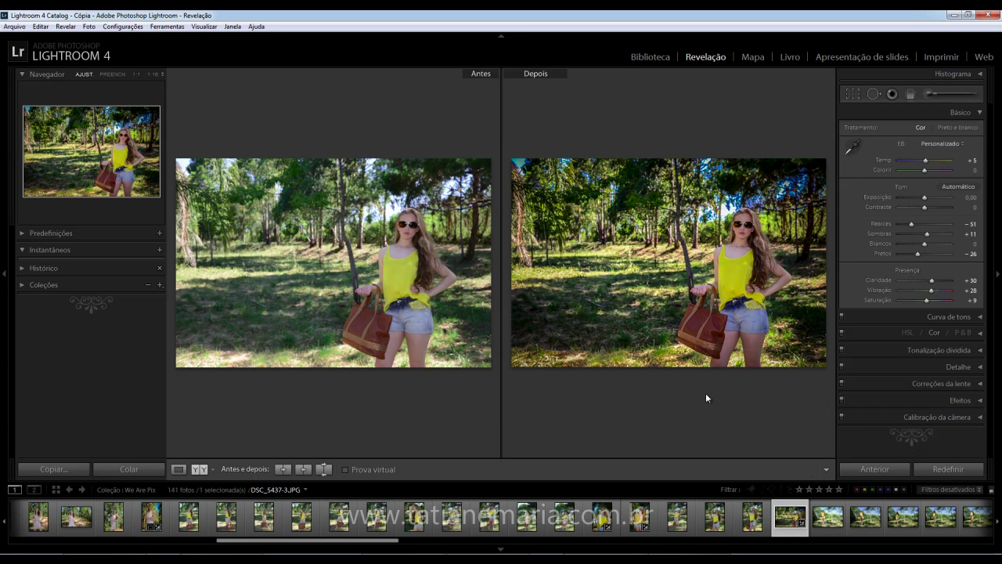
# Crop DSC_5437-3.JPG inward from its upper-left and lower-right corners, and show the before-and-after comparison.
pyautogui.click(853, 93)
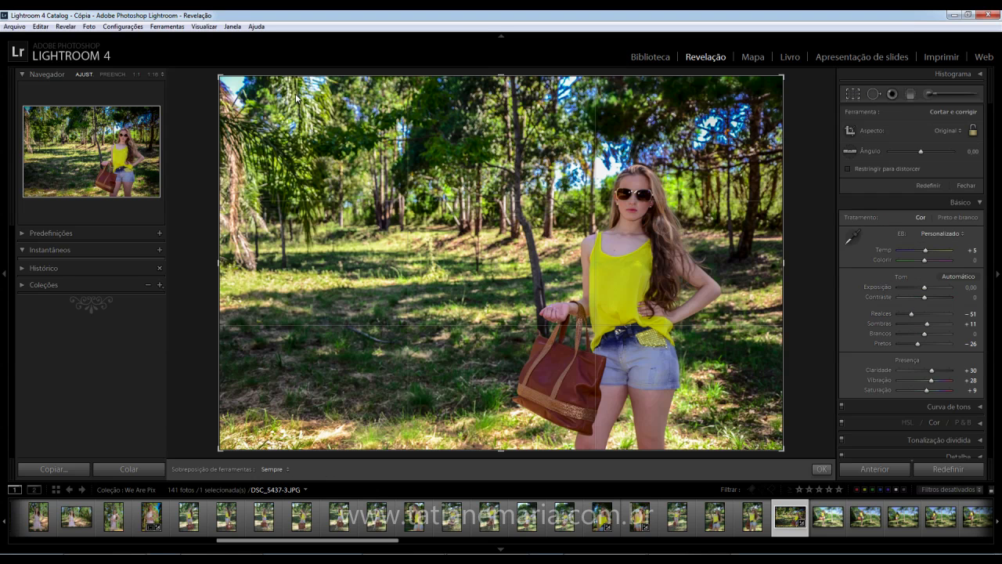
pyautogui.moveTo(228, 81); pyautogui.dragTo(242, 88)
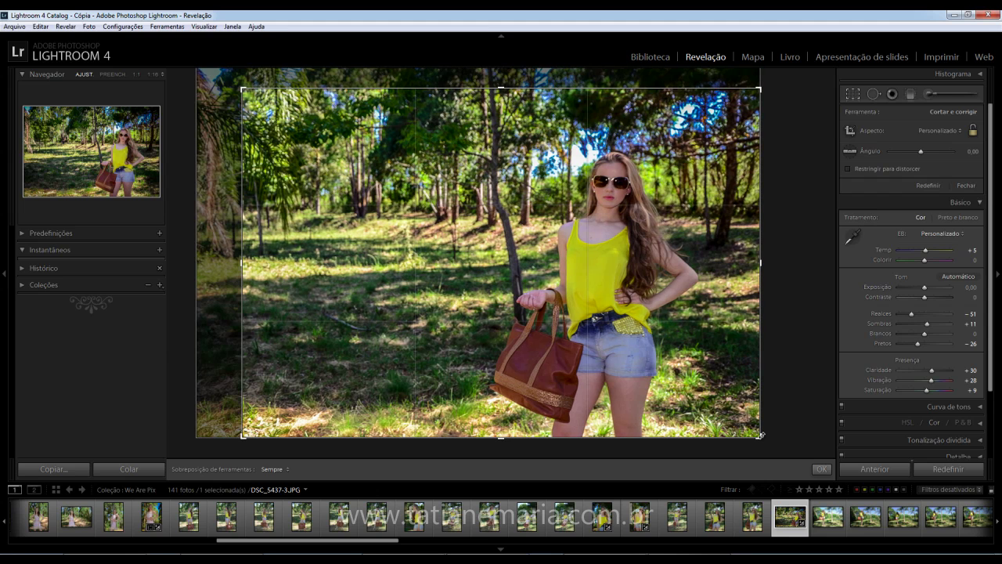
pyautogui.moveTo(761, 435); pyautogui.dragTo(761, 432)
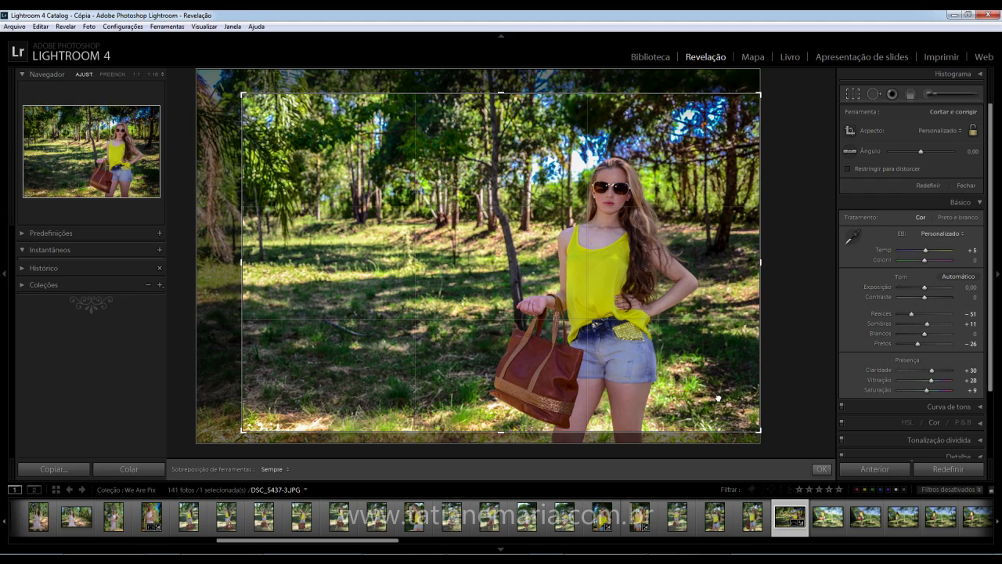
pyautogui.press('Return')
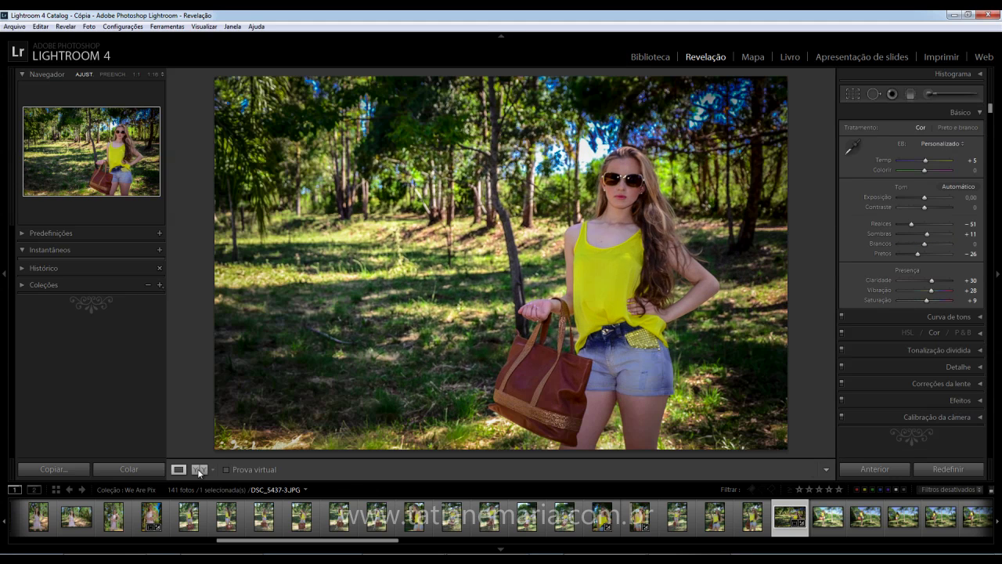
pyautogui.click(199, 468)
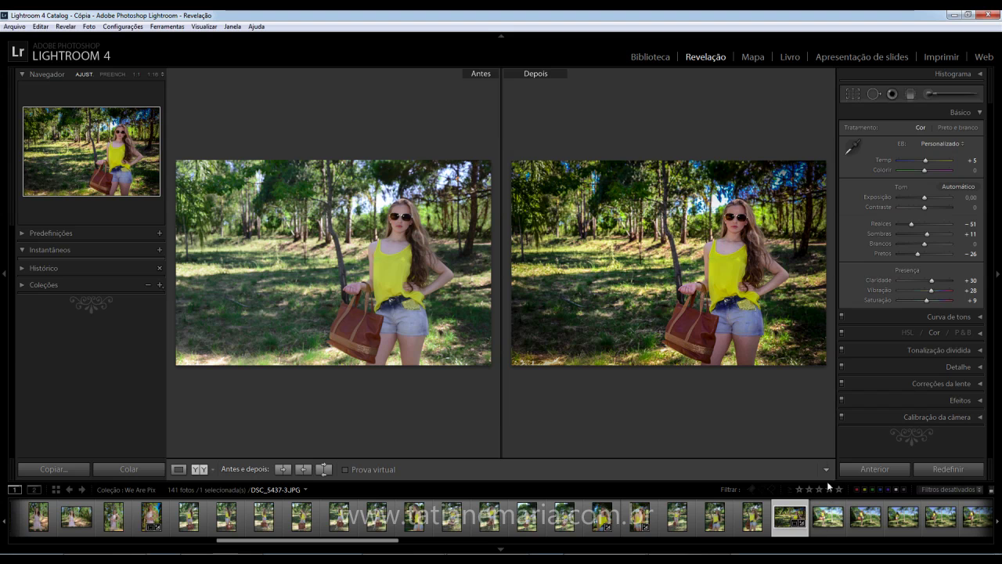
# Find DSC_5173-3.JPG, the lake landscape with the palm tree, and paste the copied develop settings onto it.
pyautogui.scroll(-5, 904, 514)
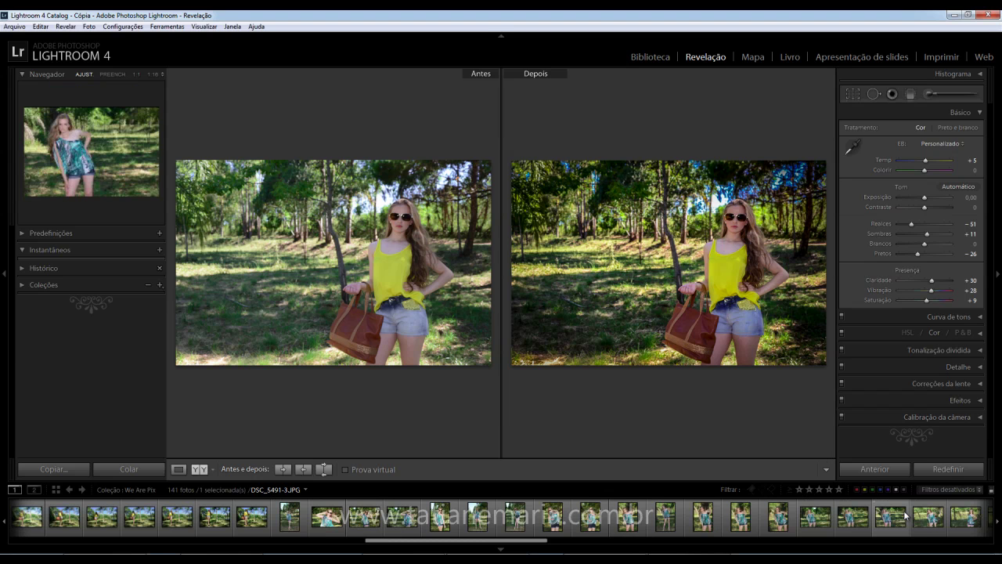
pyautogui.scroll(10, 905, 514)
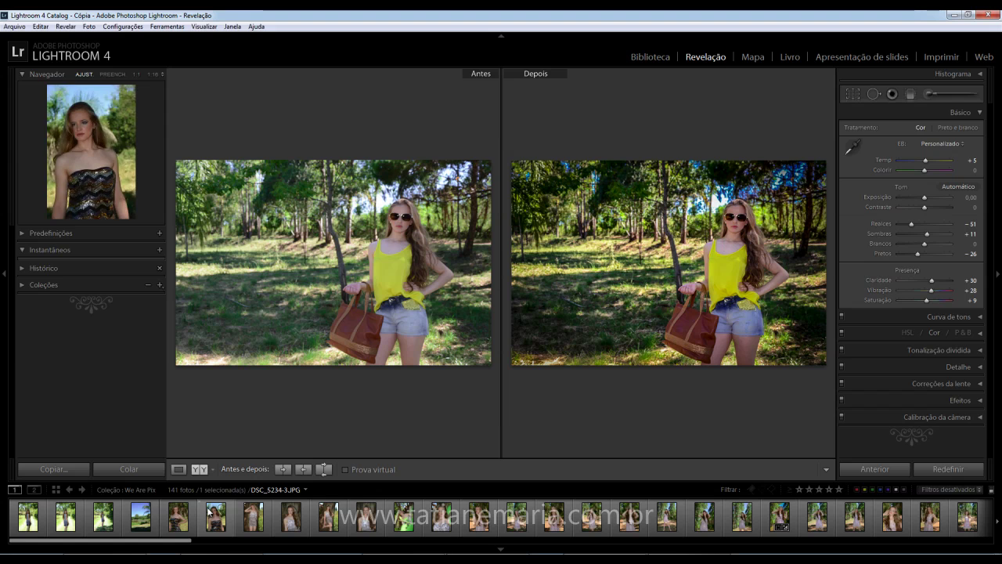
pyautogui.click(139, 523)
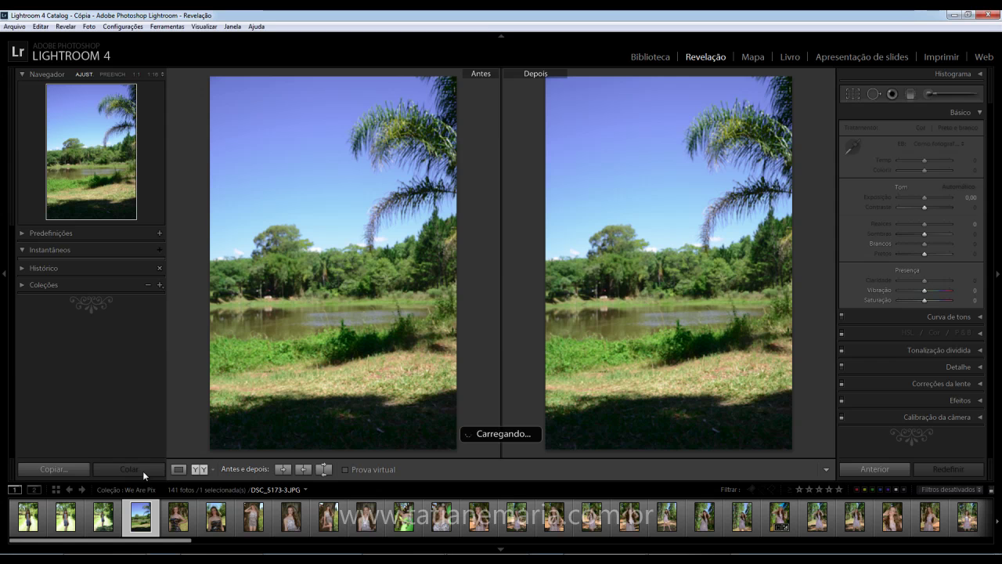
pyautogui.click(113, 471)
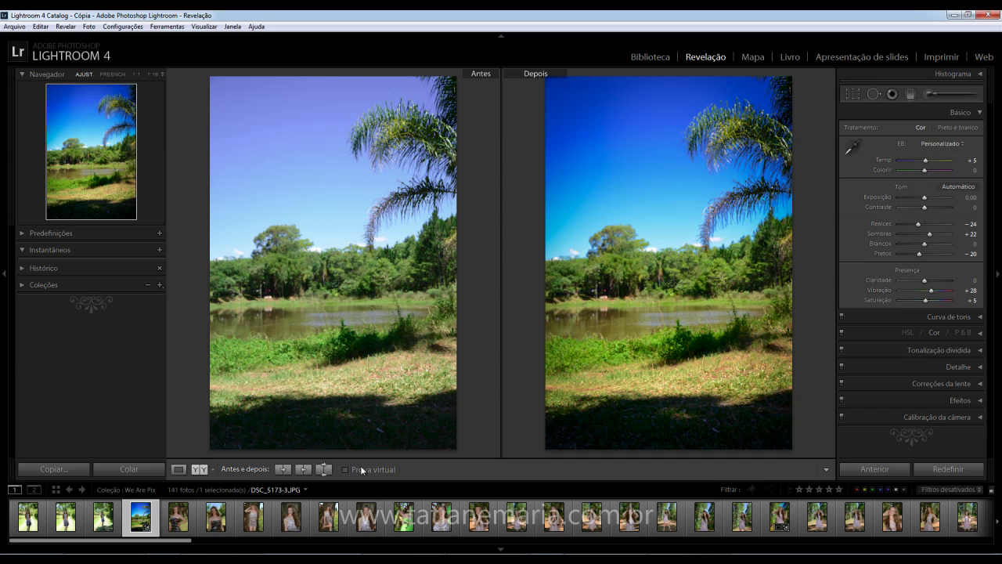
# Select 19 consecutive photos starting with DSC_5234-3.JPG and synchronise their develop settings.
pyautogui.click(217, 524)
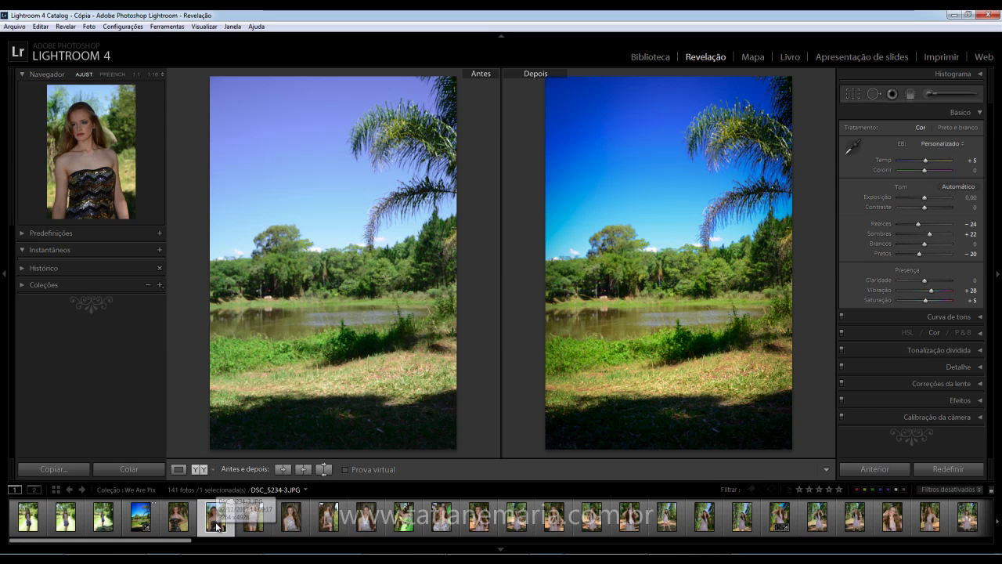
pyautogui.keyDown('shift'); pyautogui.click(890, 523); pyautogui.keyUp('shift')
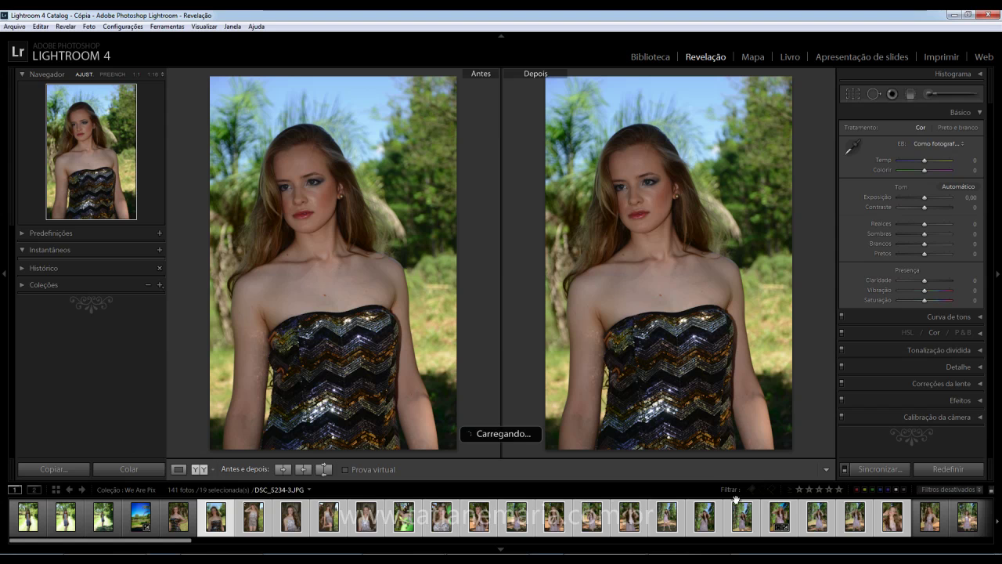
pyautogui.click(891, 469)
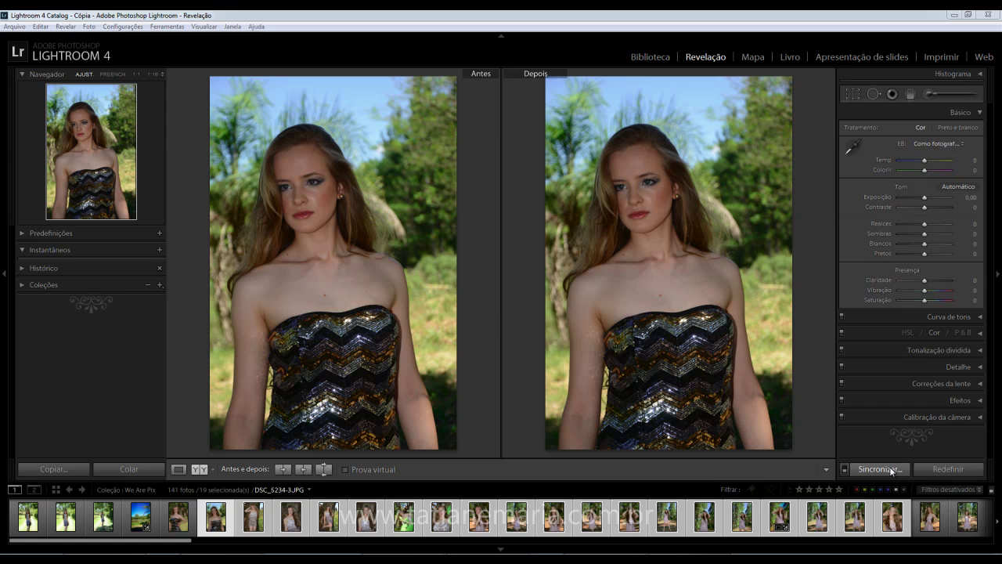
pyautogui.click(573, 307)
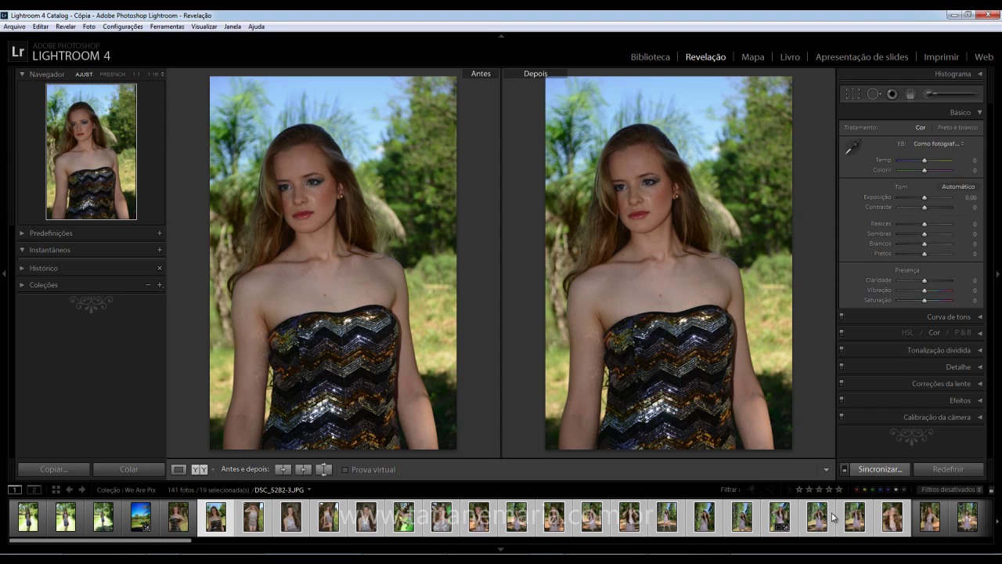
# Paste the copied develop settings onto DSC_5234-3.JPG and synchronise them to the selected photos, leaving out brush and crop.
pyautogui.click(146, 473)
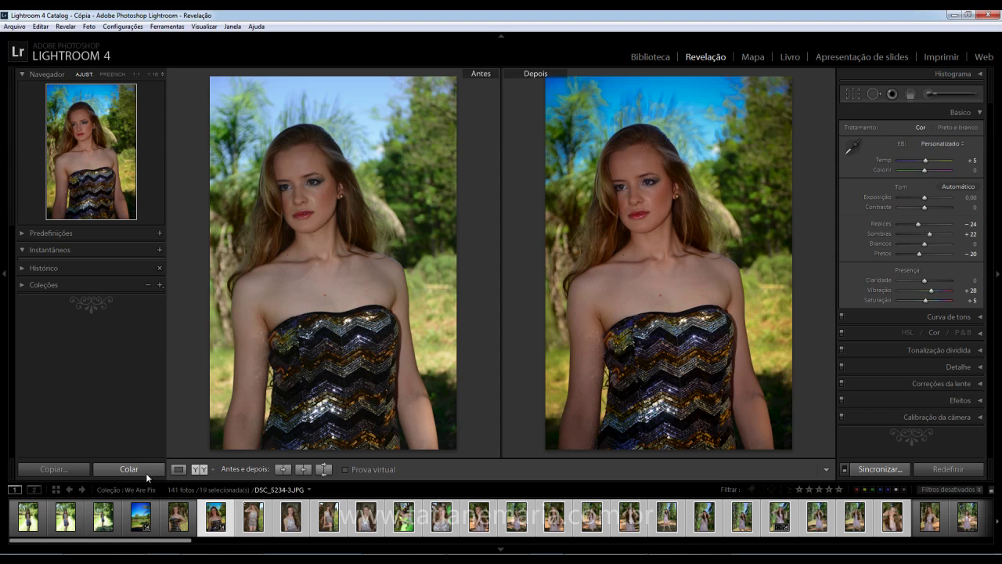
pyautogui.click(879, 469)
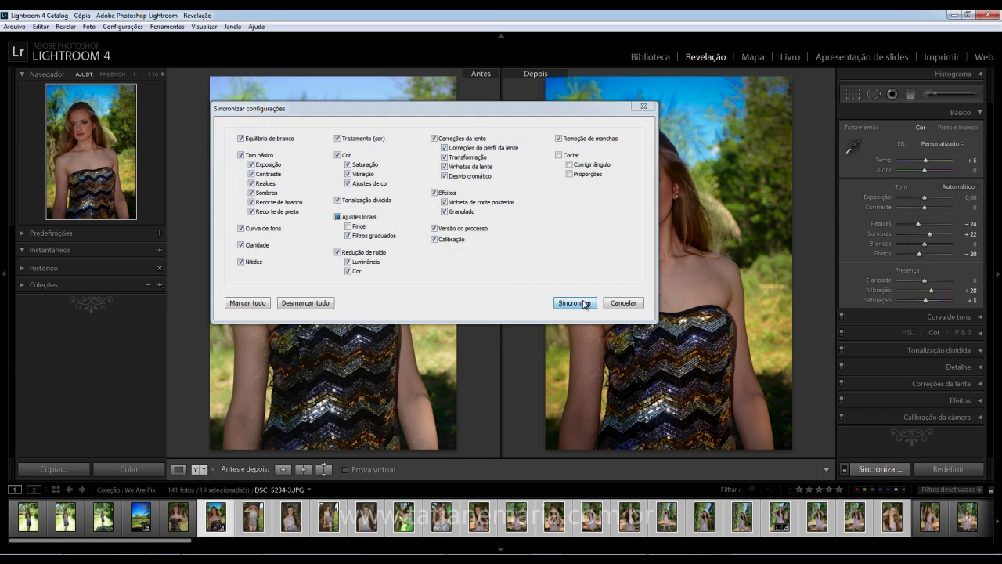
pyautogui.click(578, 301)
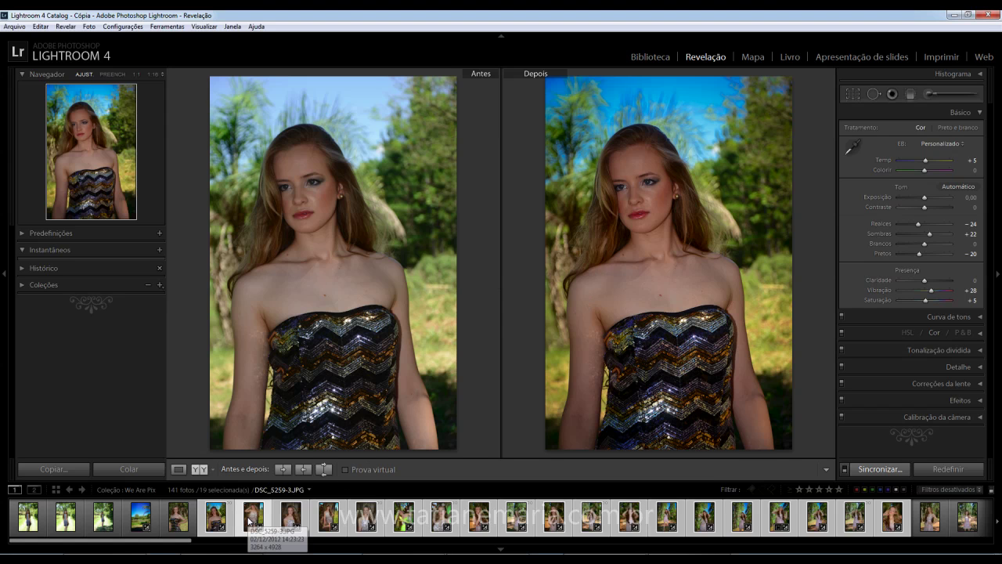
# Review the synchronised settings on DSC_5290-3.JPG, DSC_5296-3.JPG and DSC_5293-3.JPG in the before-and-after comparison.
pyautogui.click(249, 521)
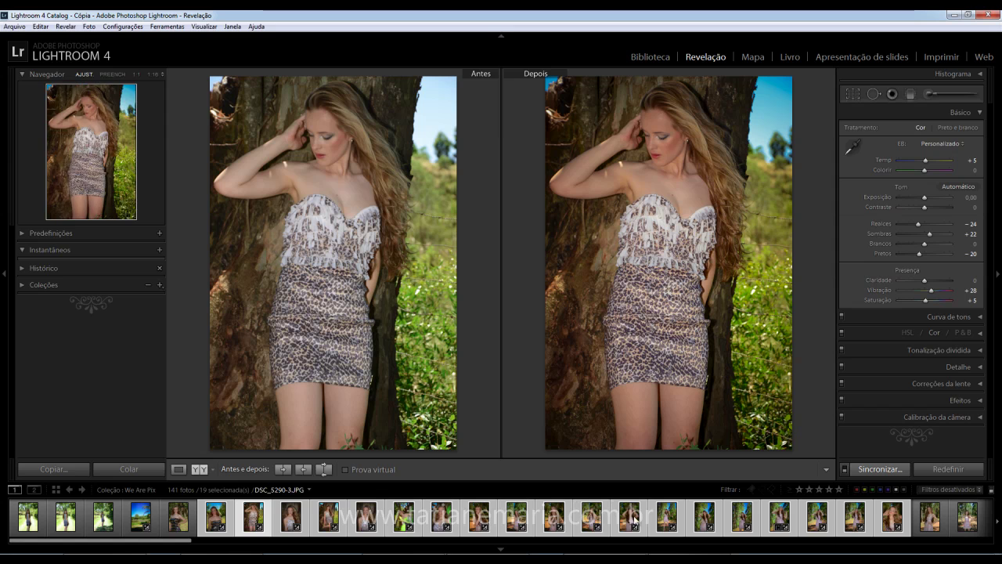
pyautogui.click(667, 516)
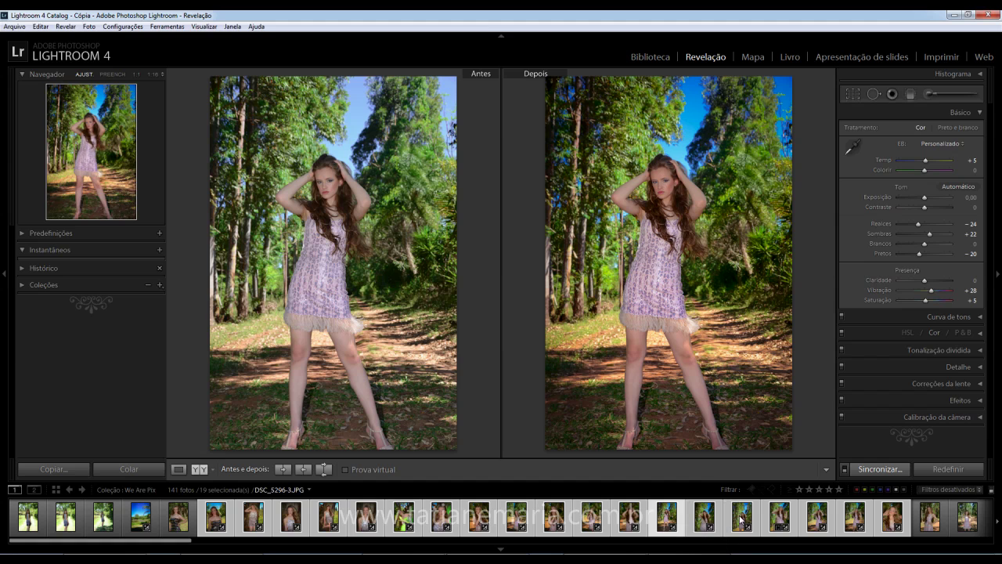
pyautogui.click(704, 518)
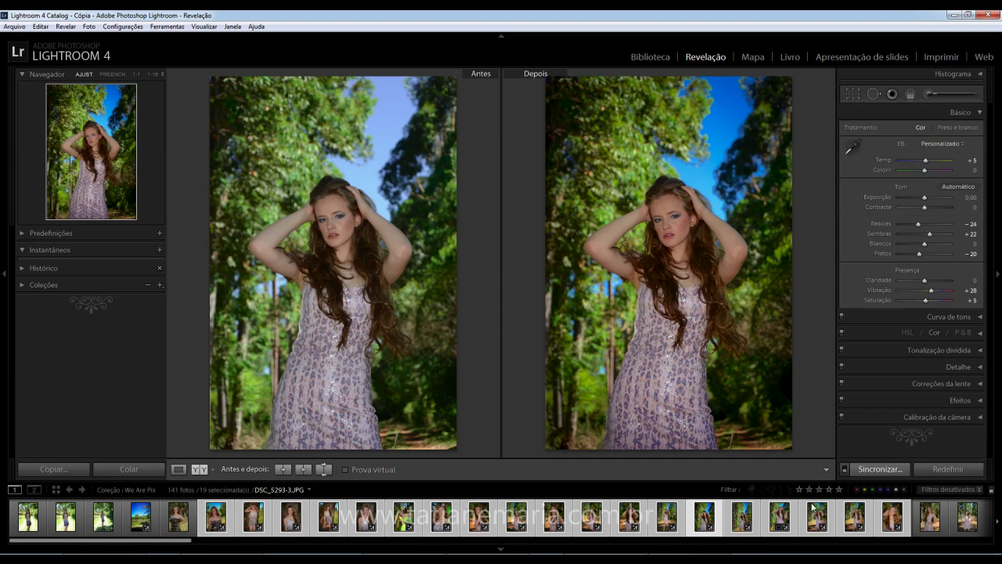
# Find DSC_5432-3.JPG, the portrait with the yellow top and sunglasses, and lower its blue saturation to -26.
pyautogui.scroll(-5, 831, 510)
pyautogui.scroll(-8, 832, 510)
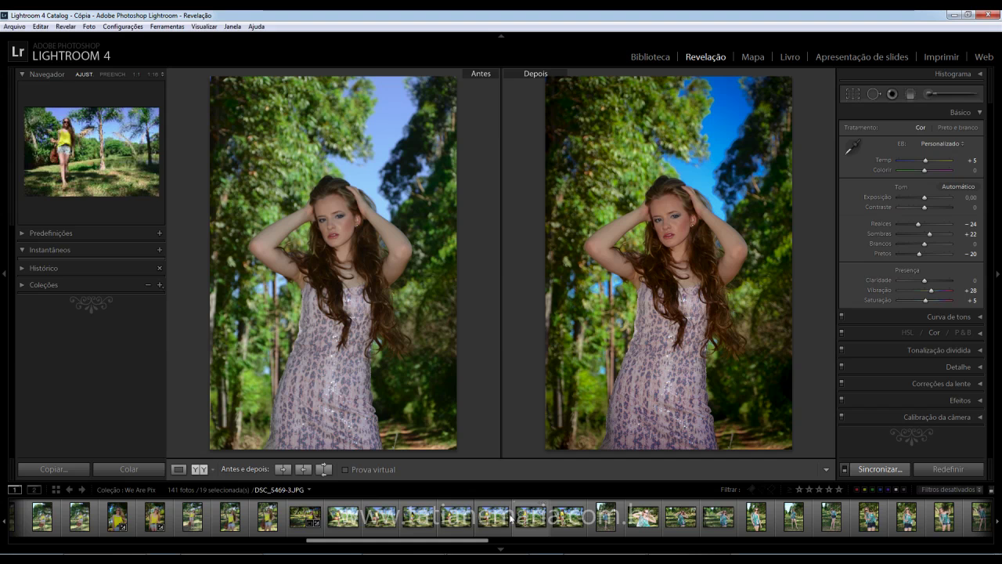
pyautogui.click(116, 518)
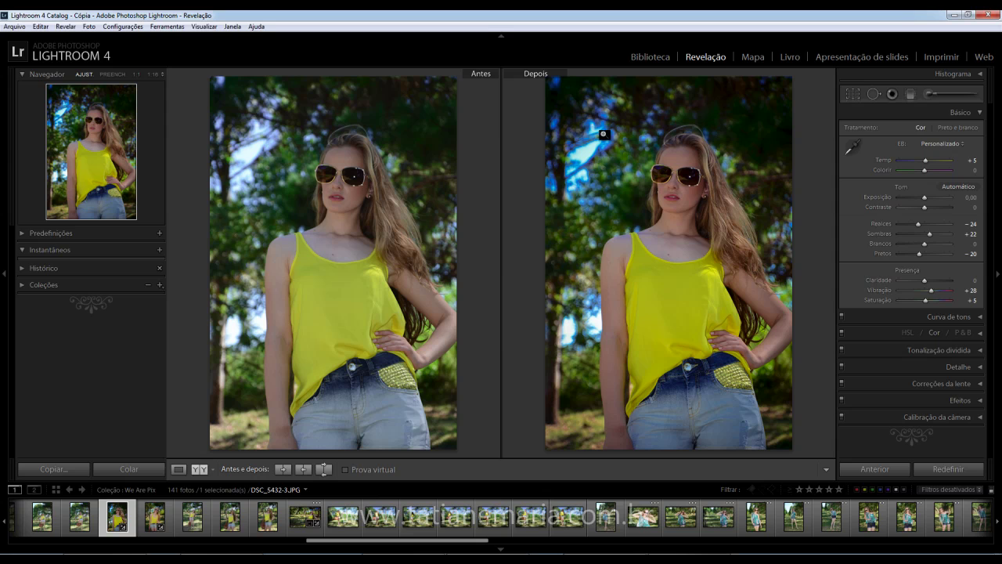
pyautogui.click(934, 332)
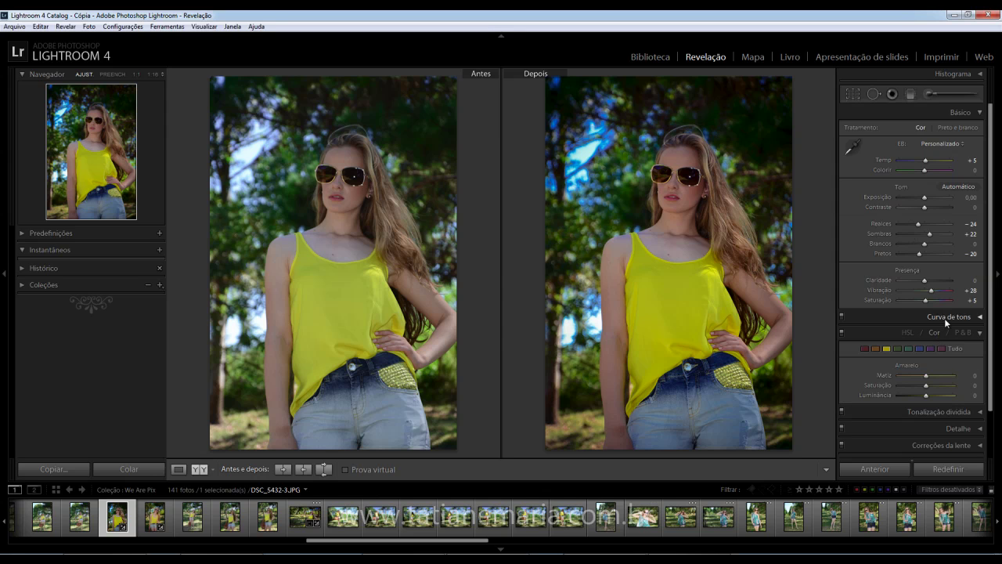
pyautogui.click(921, 332)
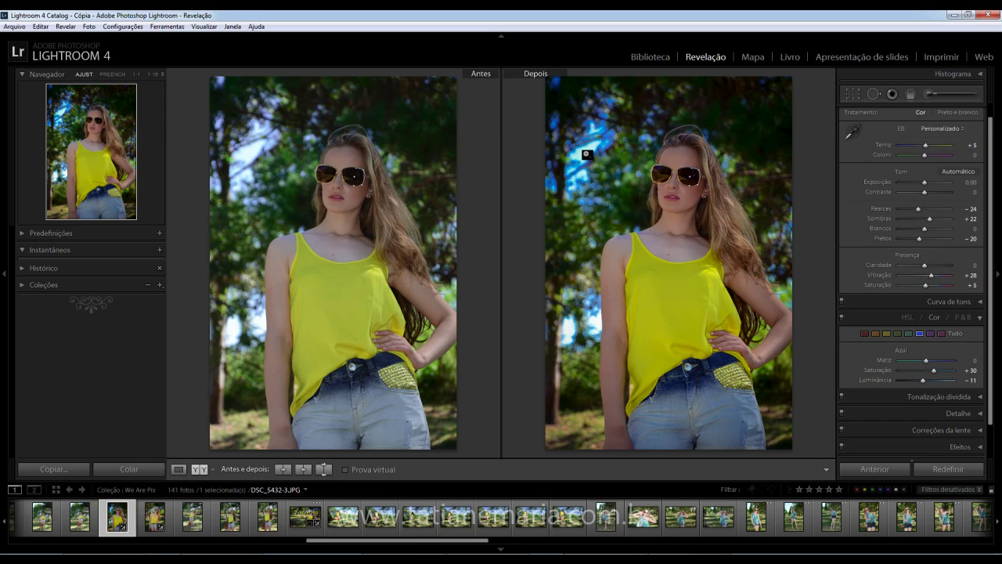
pyautogui.moveTo(935, 371); pyautogui.dragTo(928, 372)
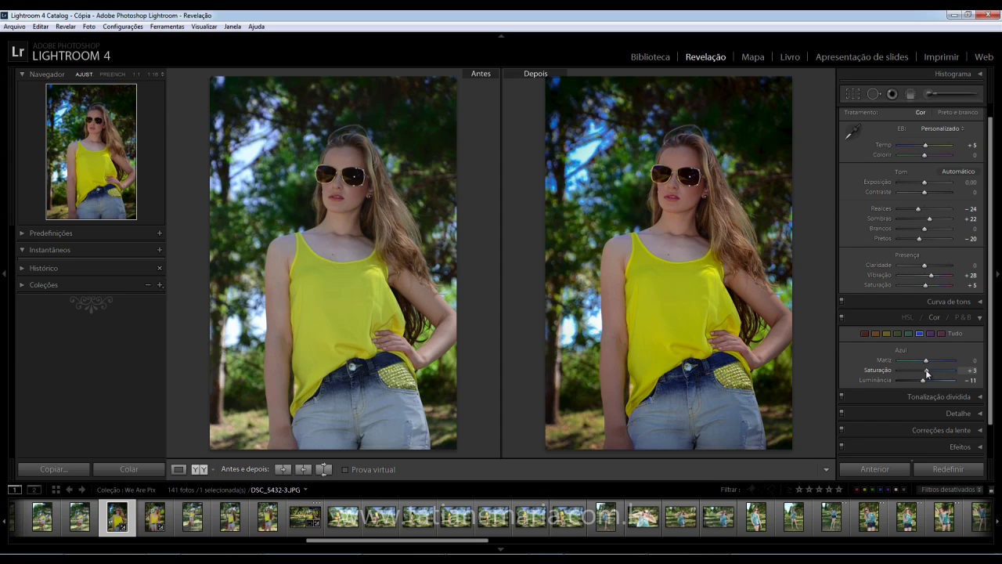
pyautogui.moveTo(928, 374); pyautogui.dragTo(920, 374)
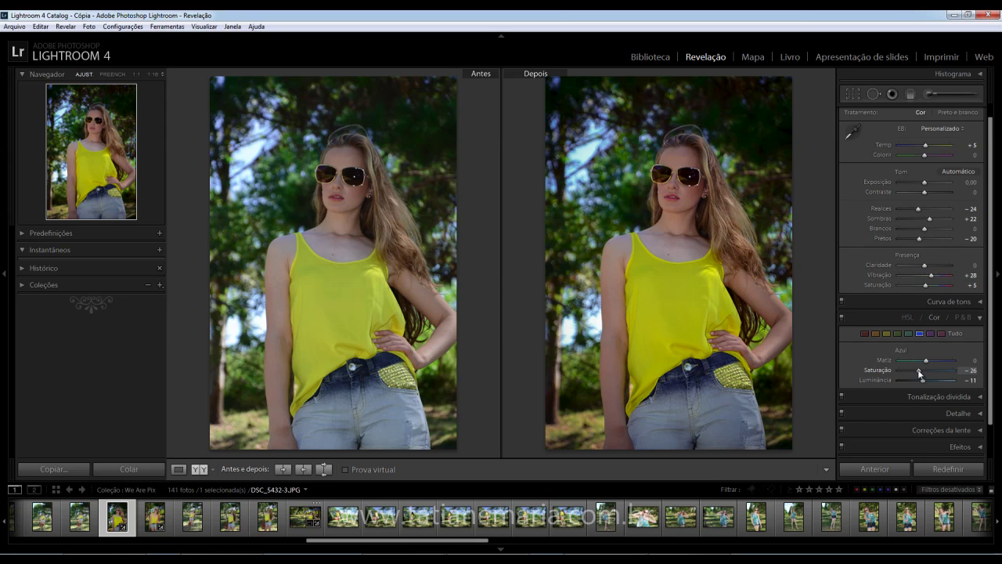
# Return to DSC_5173-3.JPG, the lake landscape with the palm tree, and open its export settings.
pyautogui.scroll(5, 874, 517)
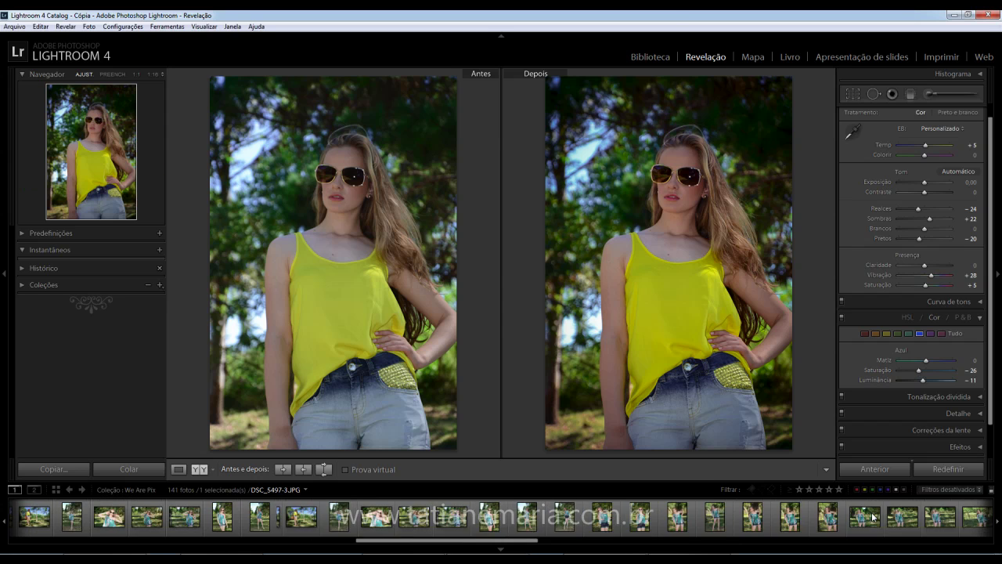
pyautogui.scroll(5, 874, 517)
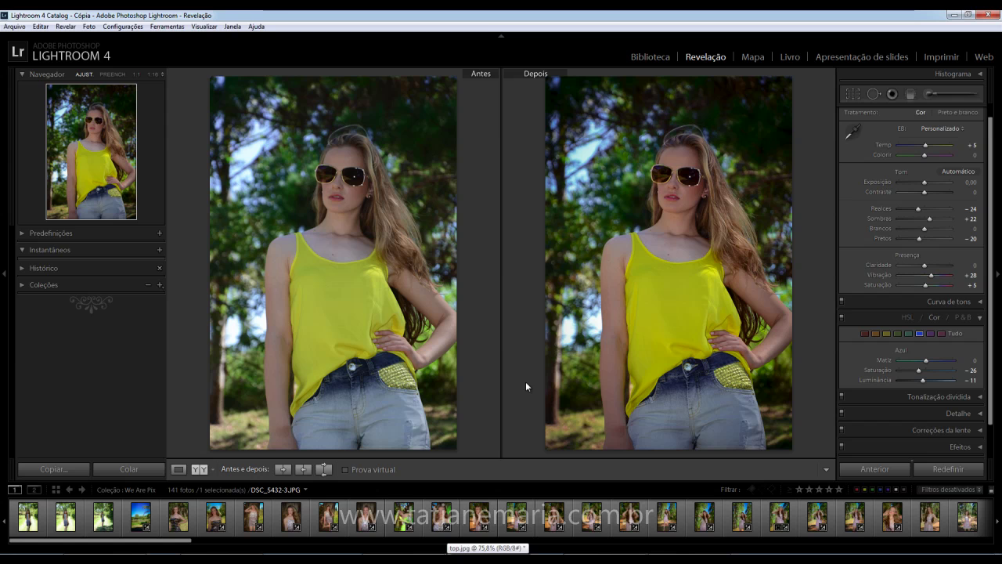
pyautogui.click(141, 523)
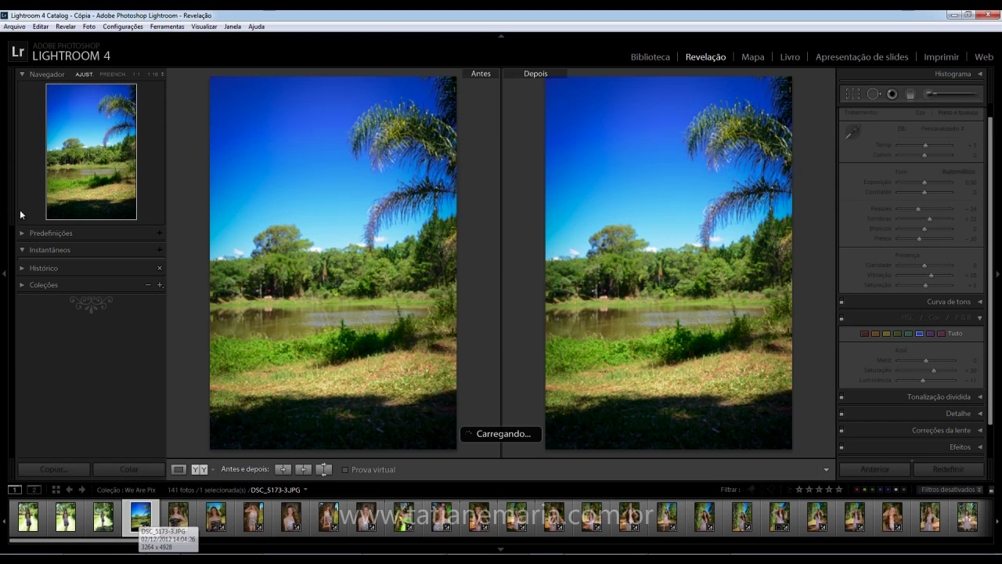
pyautogui.rightClick(141, 519)
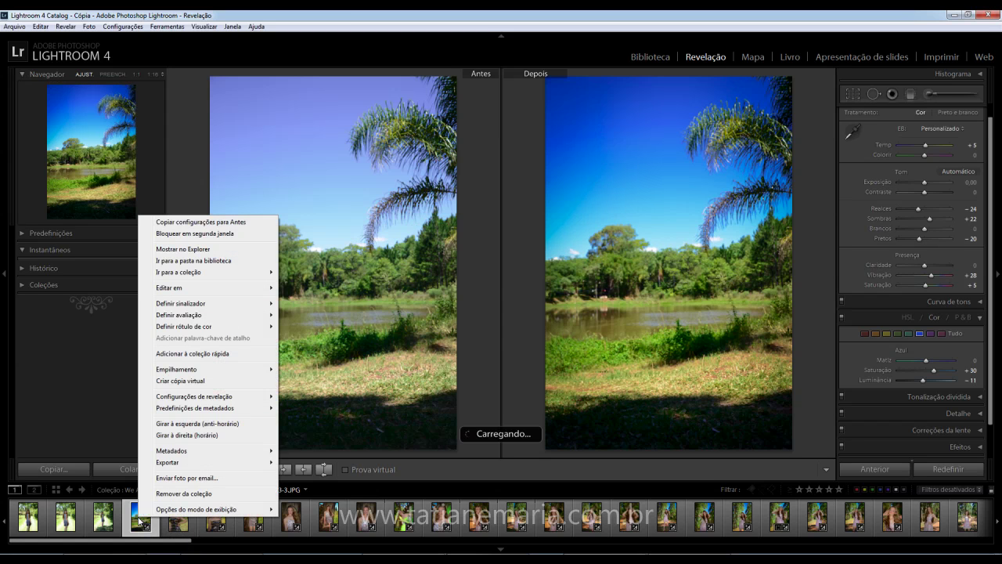
pyautogui.moveTo(200, 468)
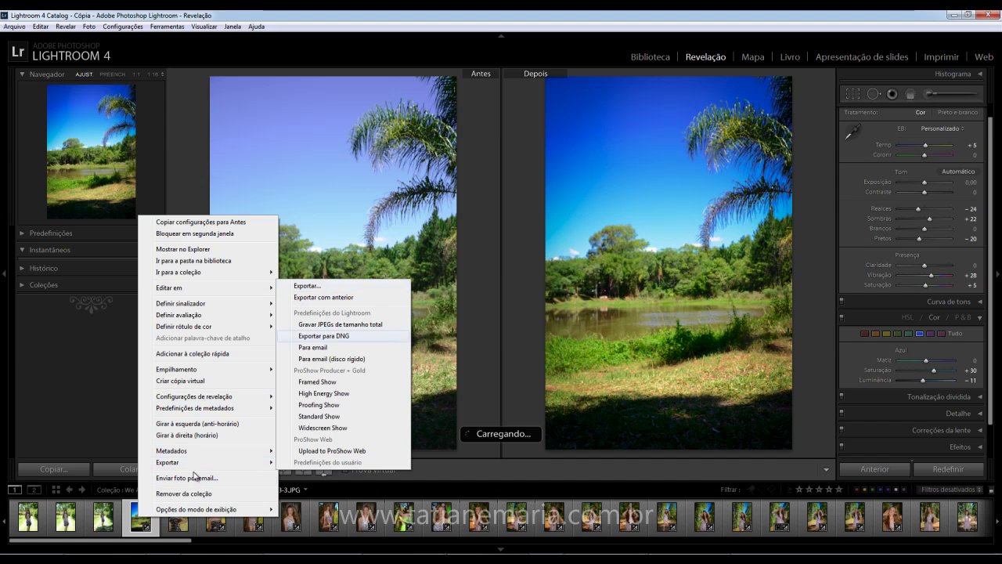
pyautogui.click(310, 288)
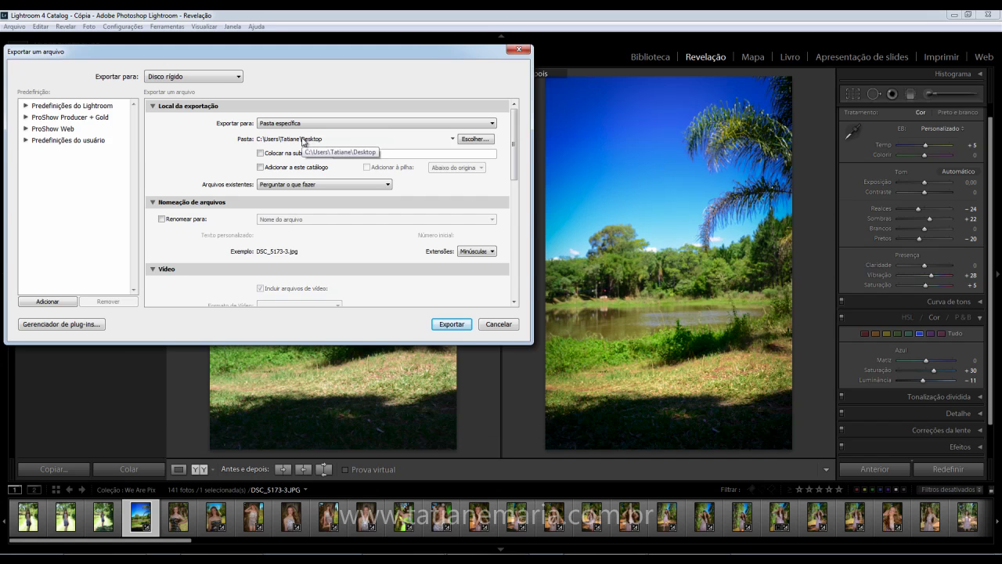
# Have the exported file placed in a subfolder named "tutorial" on the desktop.
pyautogui.click(261, 153)
pyautogui.doubleClick(351, 153)
pyautogui.press('BackSpace')
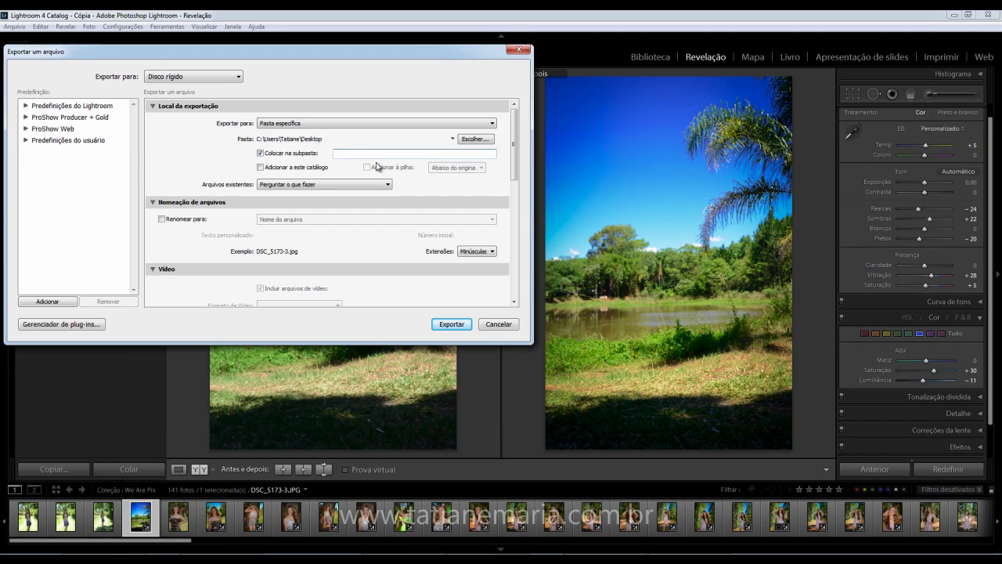
pyautogui.write('tutorial')
# Enable resizing of the exported image to fit 800 pixels in width and 800 pixels in height.
pyautogui.moveTo(517, 152); pyautogui.dragTo(519, 227)
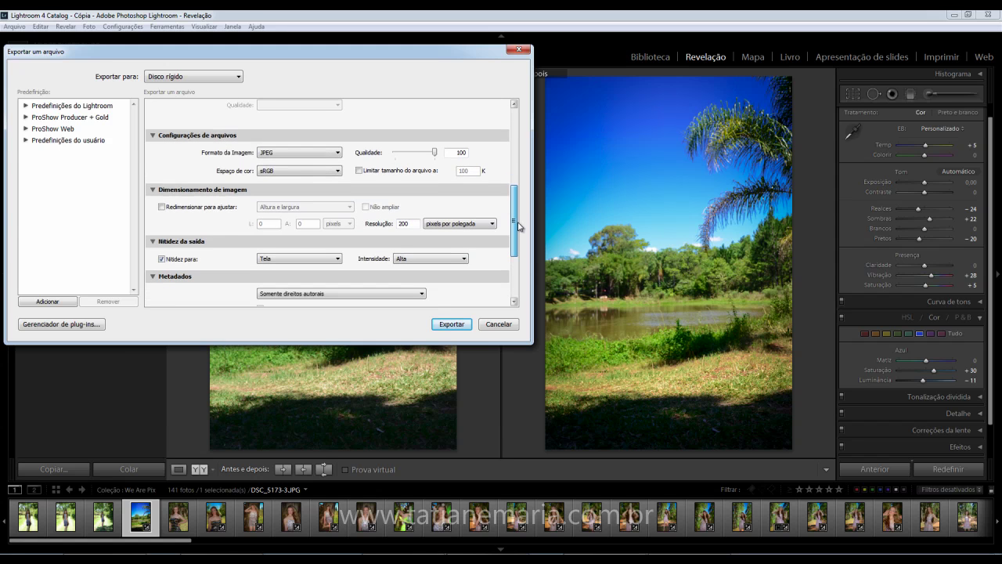
pyautogui.click(161, 207)
pyautogui.click(260, 224)
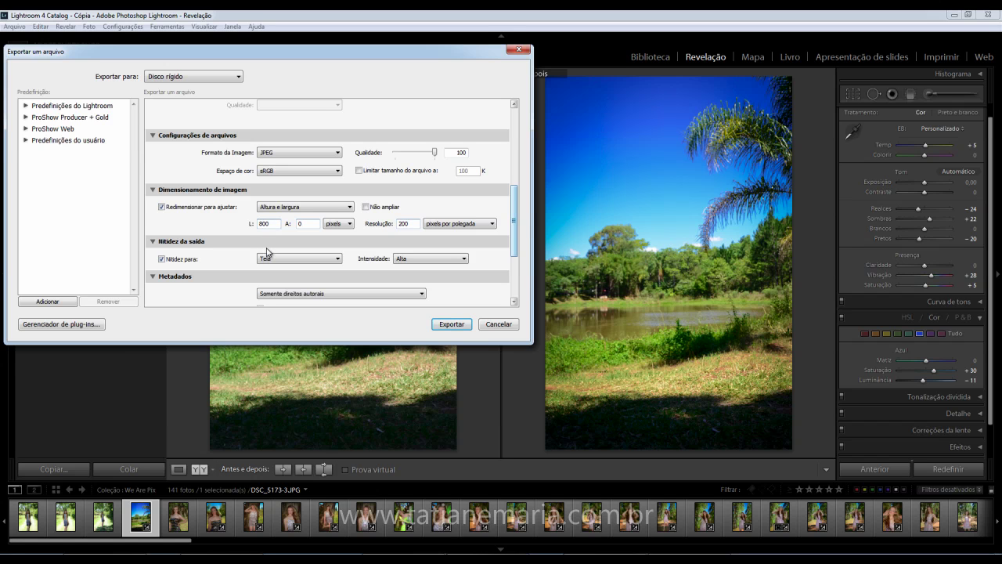
pyautogui.click(296, 225)
# Enable a watermark for the export and open the watermark editor.
pyautogui.moveTo(514, 232); pyautogui.dragTo(521, 273)
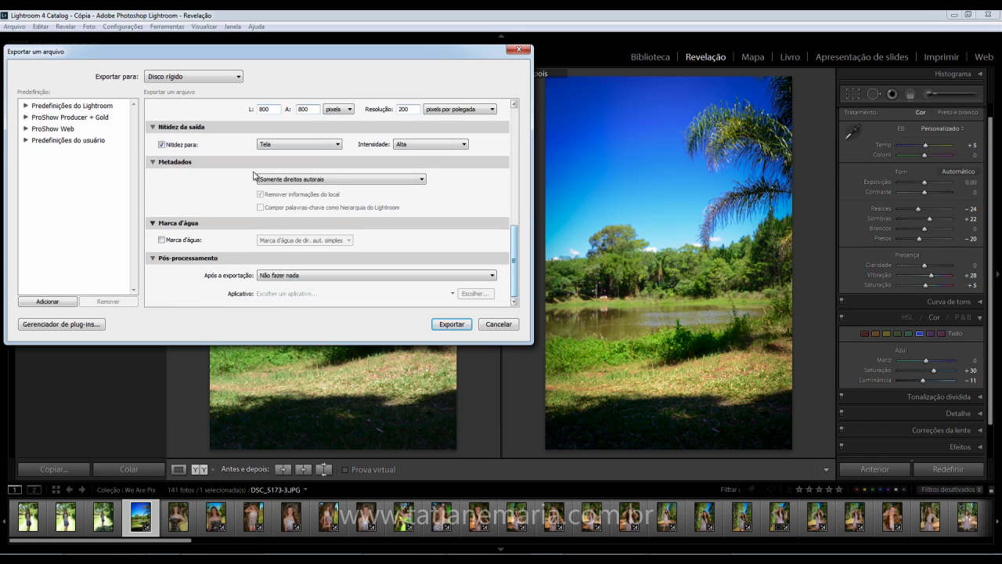
pyautogui.click(162, 240)
pyautogui.click(319, 241)
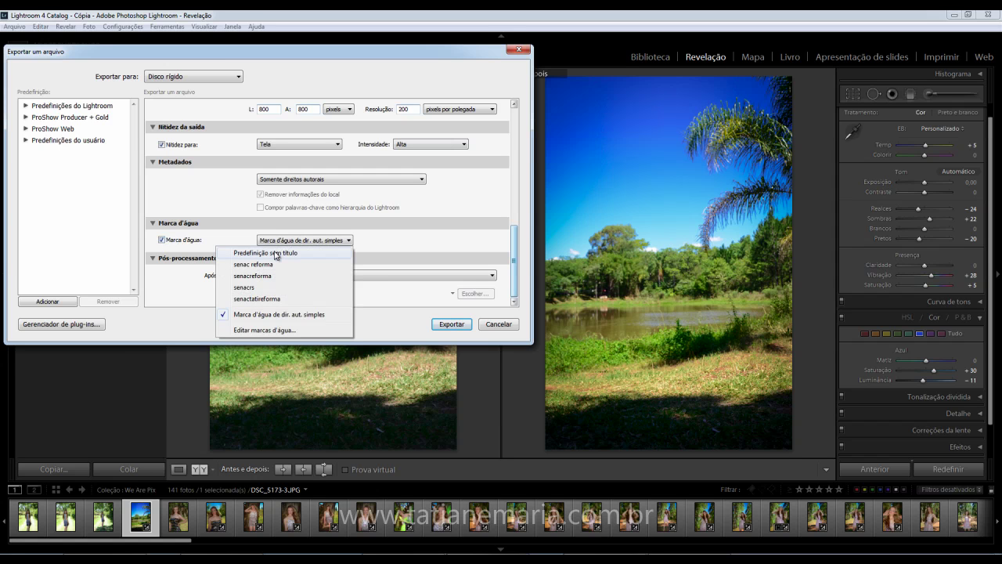
pyautogui.click(281, 333)
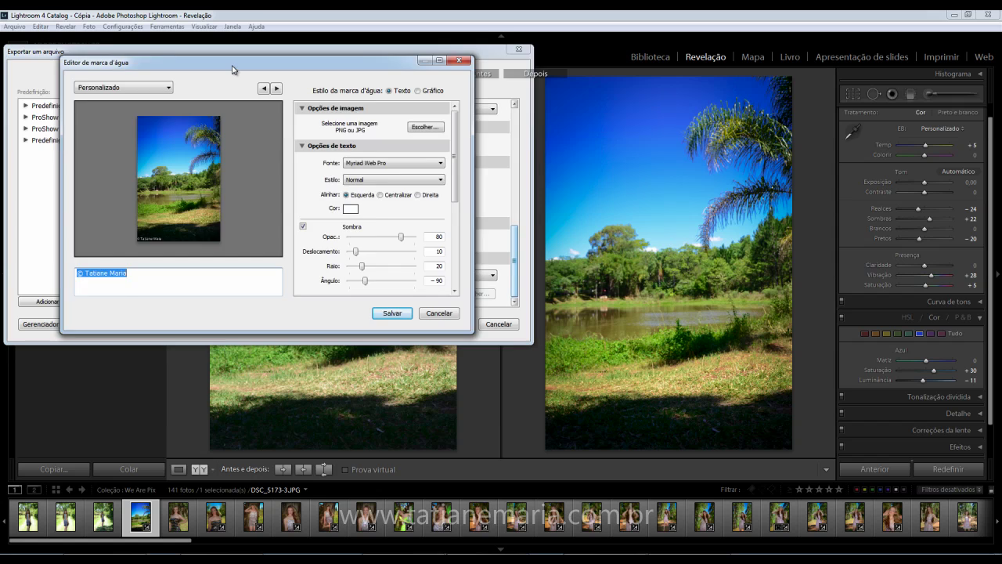
# Replace the name in the watermark text with the photographer's website address, keeping the © symbol in front.
pyautogui.moveTo(232, 72); pyautogui.dragTo(428, 100)
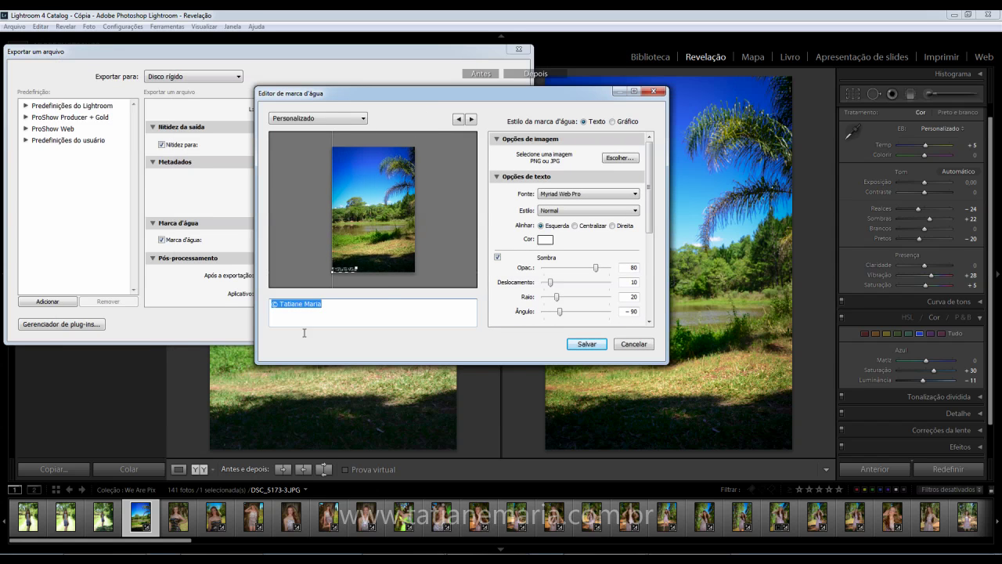
pyautogui.moveTo(271, 306); pyautogui.dragTo(327, 311)
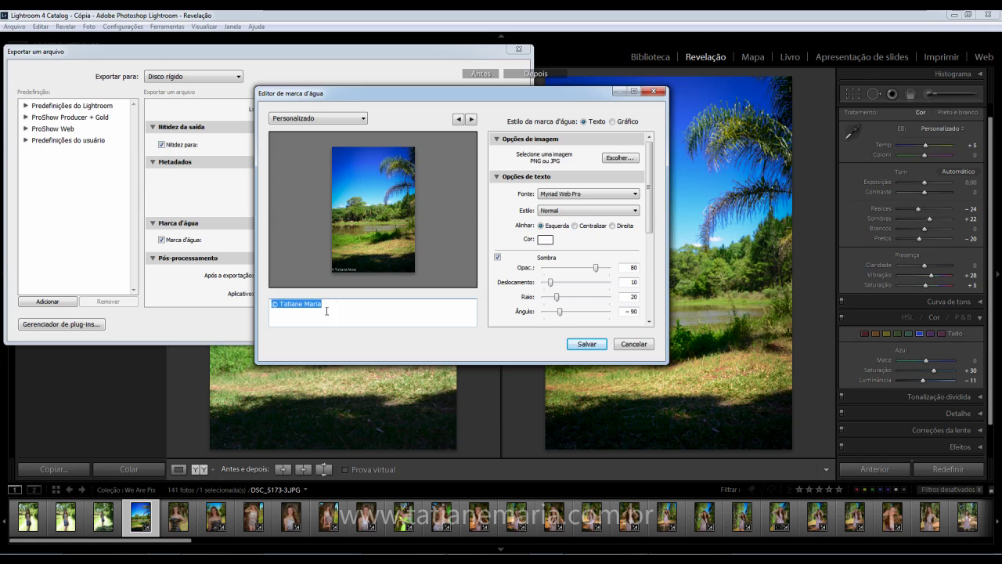
pyautogui.click(340, 305)
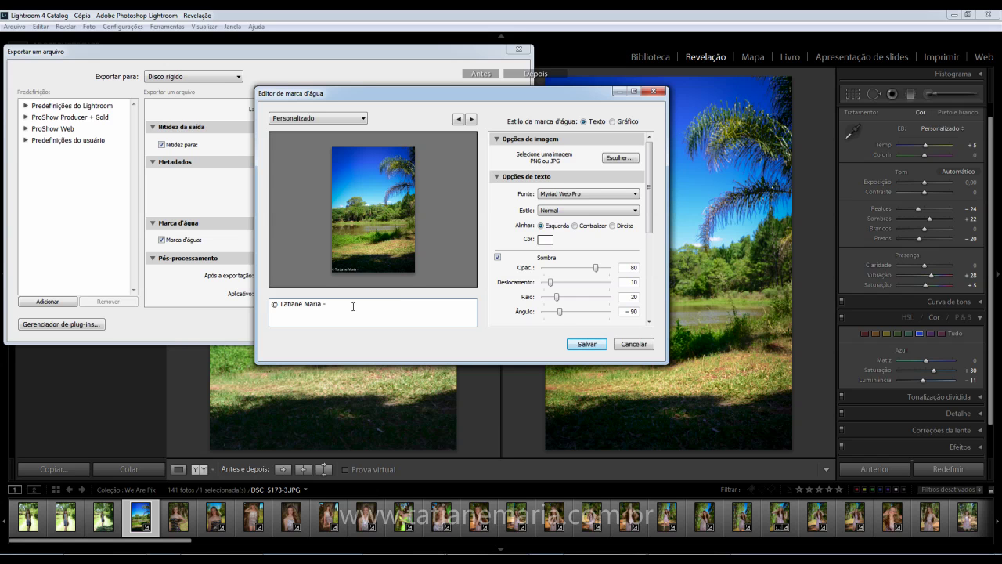
pyautogui.write('- www.tatianemaria.com.br')
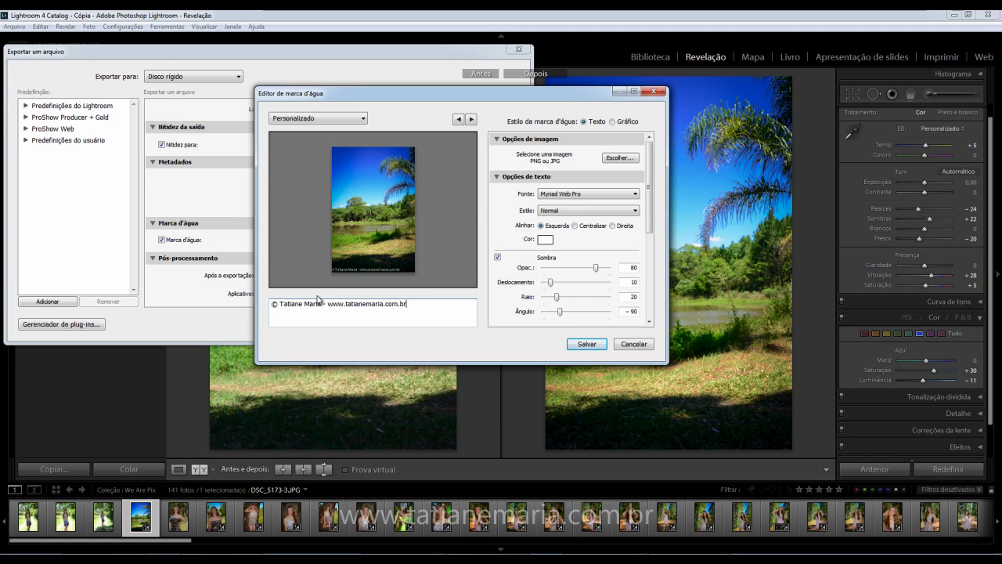
pyautogui.moveTo(318, 303); pyautogui.dragTo(281, 304)
pyautogui.press('BackSpace')
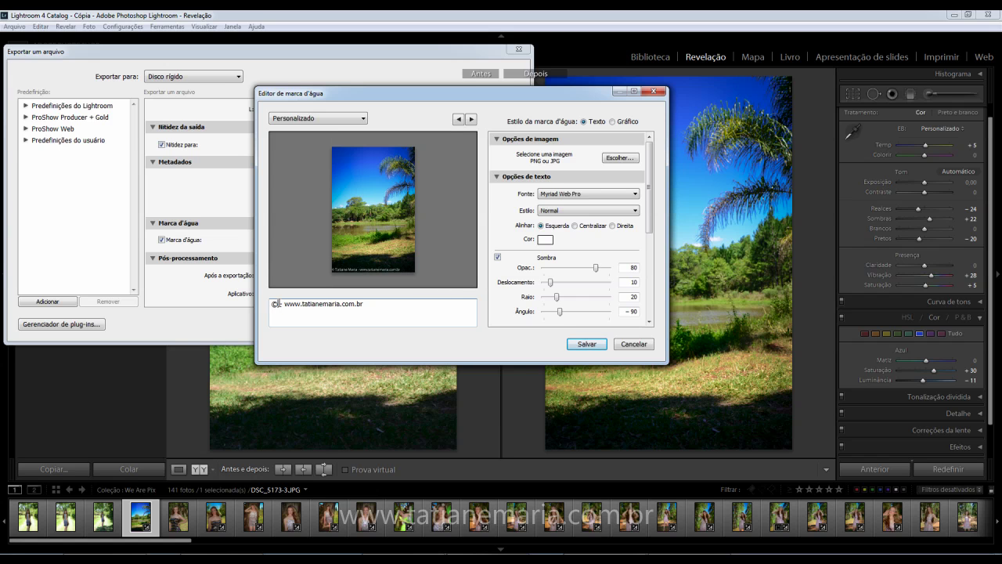
pyautogui.press('Delete')
pyautogui.press('Delete')
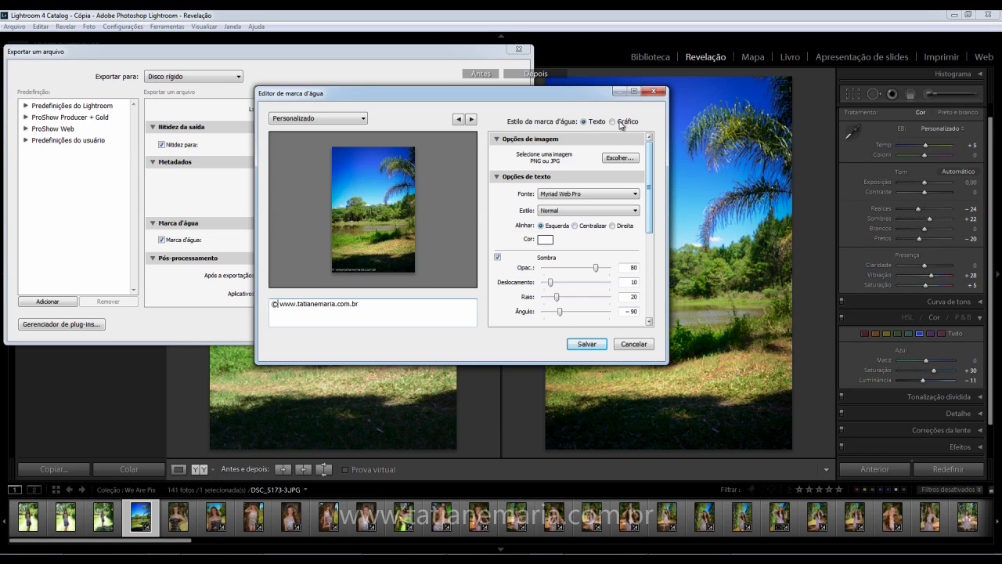
# Reduce the watermark's opacity to 48 in the watermark effects.
pyautogui.scroll(-1, 649, 217)
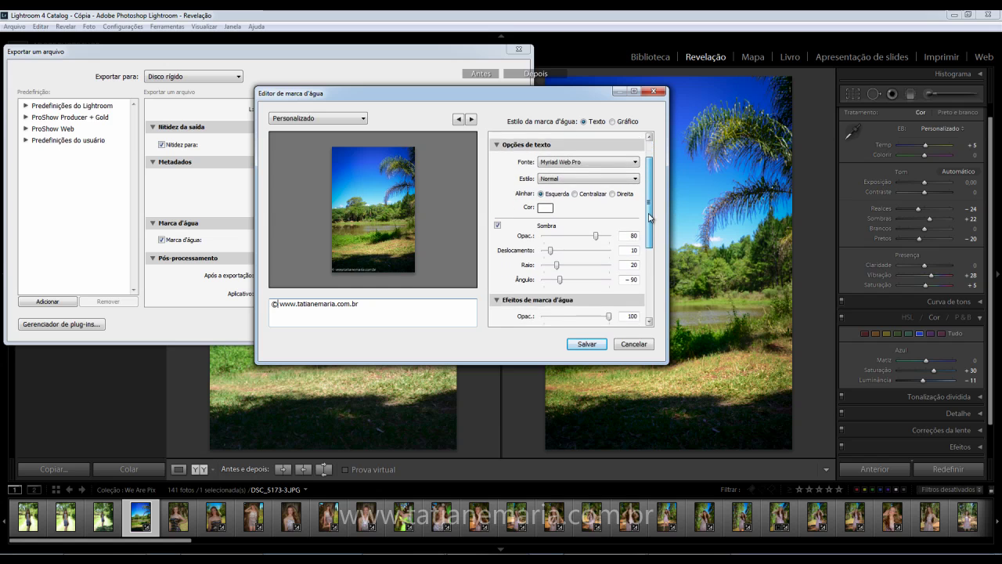
pyautogui.scroll(-3, 650, 217)
pyautogui.moveTo(609, 205); pyautogui.dragTo(576, 208)
# Try the fit and fill sizes for the watermark, and set it to a proportional size of 10.
pyautogui.moveTo(651, 237); pyautogui.dragTo(655, 262)
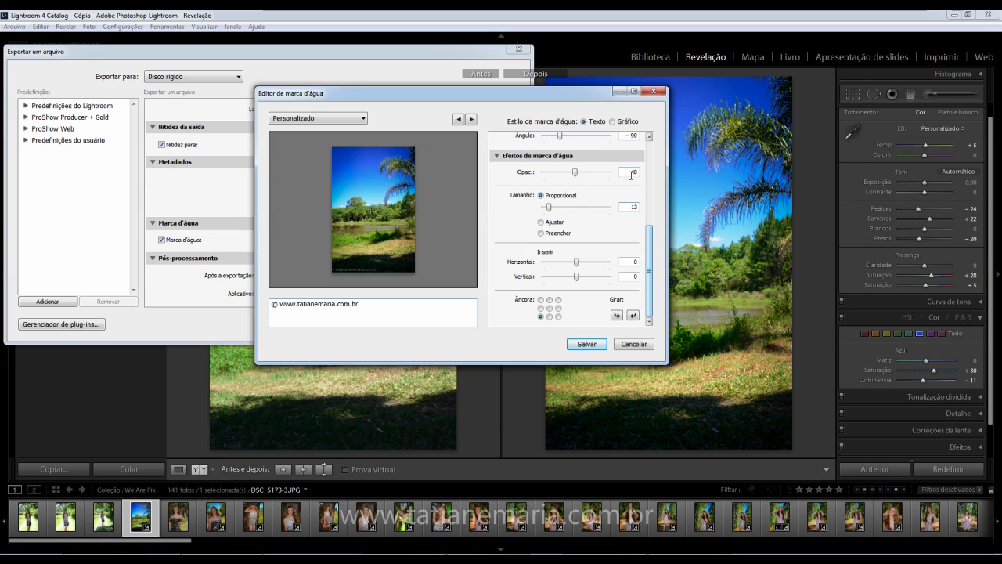
pyautogui.click(540, 224)
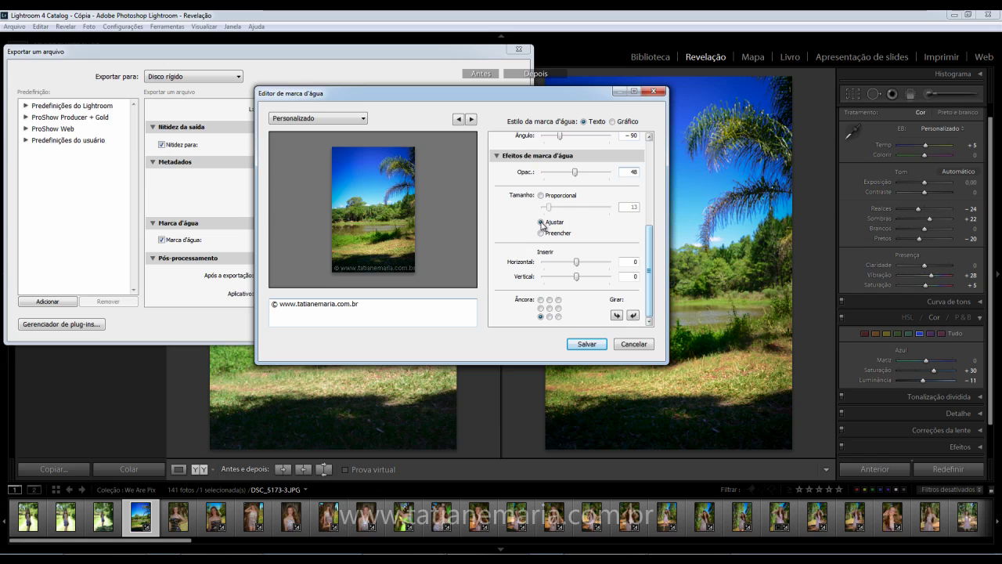
pyautogui.click(541, 233)
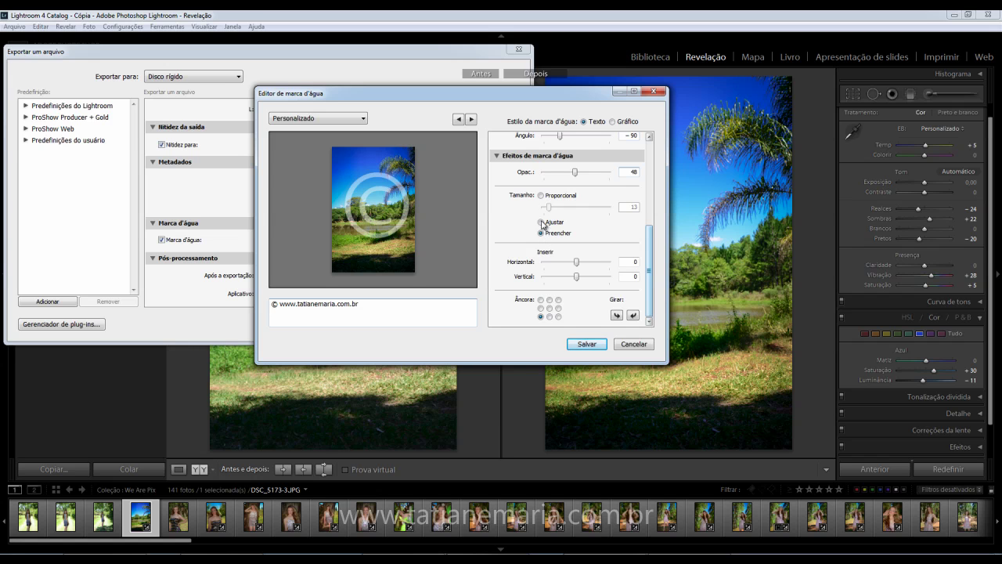
pyautogui.click(541, 196)
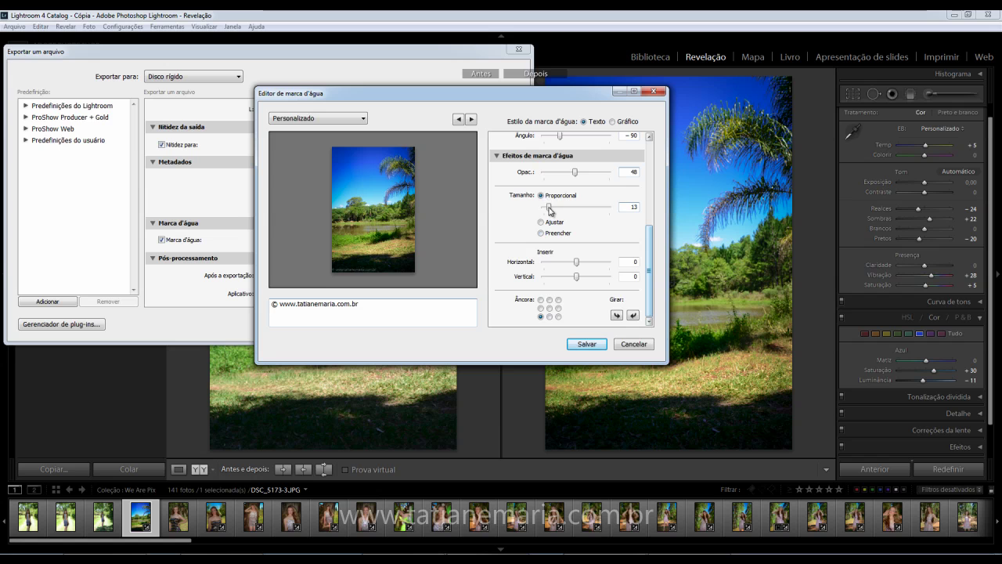
pyautogui.doubleClick(635, 208)
pyautogui.write('10')
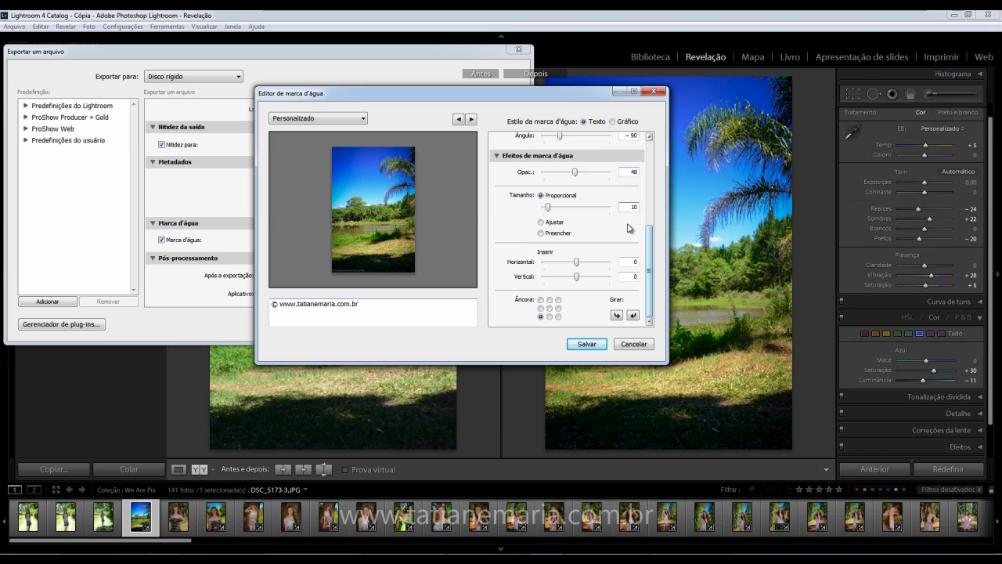
# Set the watermark's horizontal and vertical insets to 3 and anchor it to the photo's bottom-right corner.
pyautogui.doubleClick(631, 266)
pyautogui.write('10')
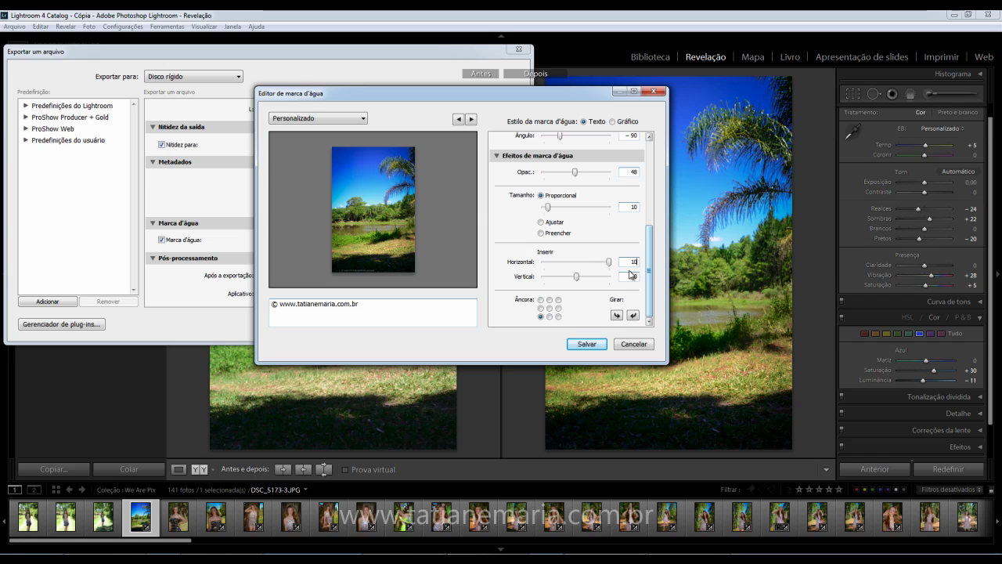
pyautogui.doubleClick(631, 261)
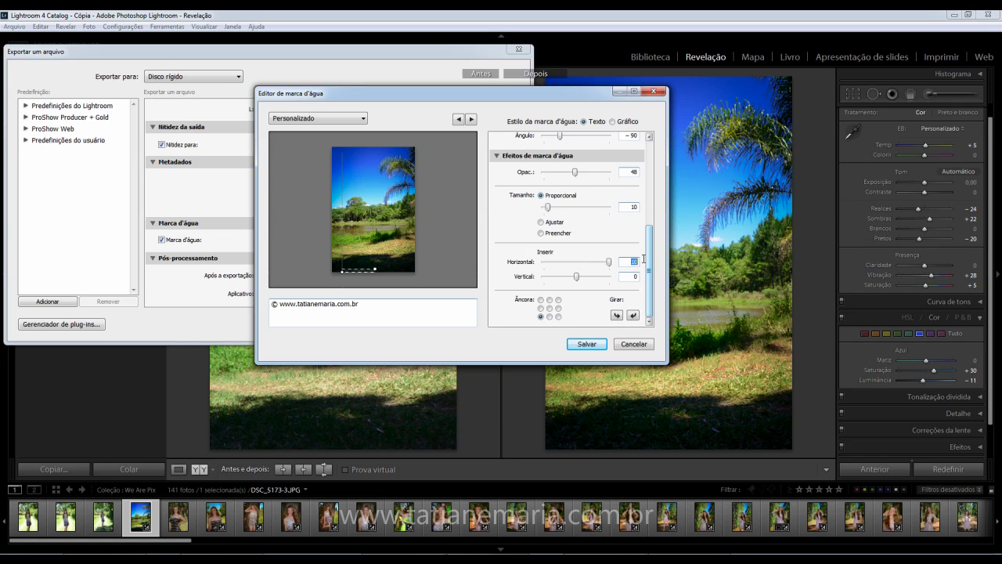
pyautogui.write('3')
pyautogui.click(634, 276)
pyautogui.write('3')
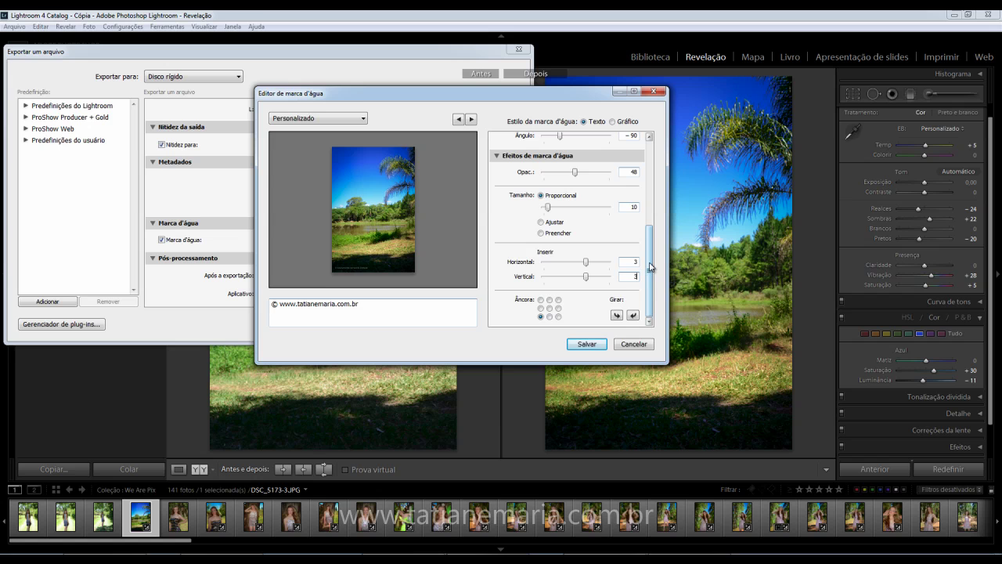
pyautogui.click(559, 317)
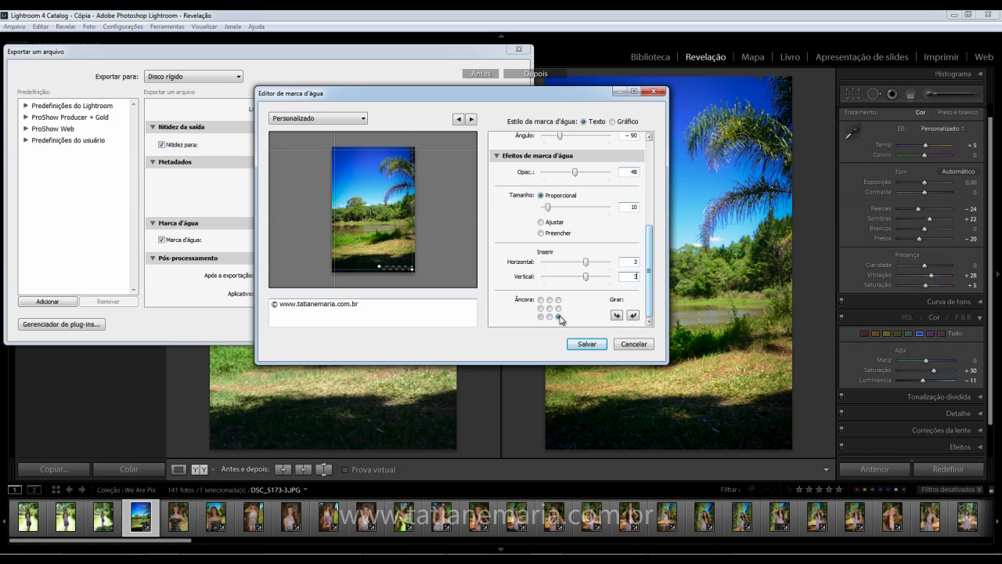
# Save the watermark as a preset named "Assinatura tutorial" and export the photo with it.
pyautogui.click(593, 346)
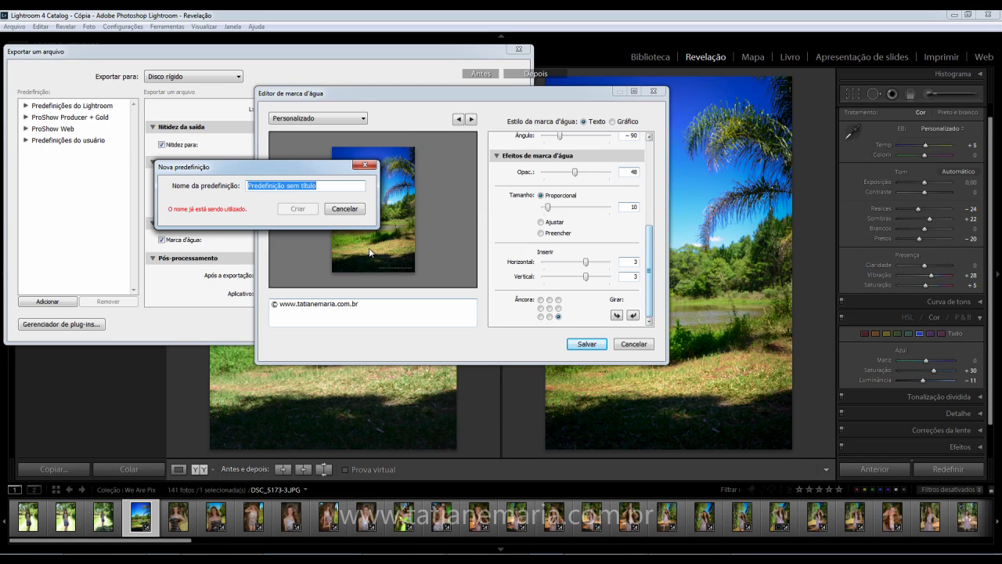
pyautogui.write('Assinatura tutorial')
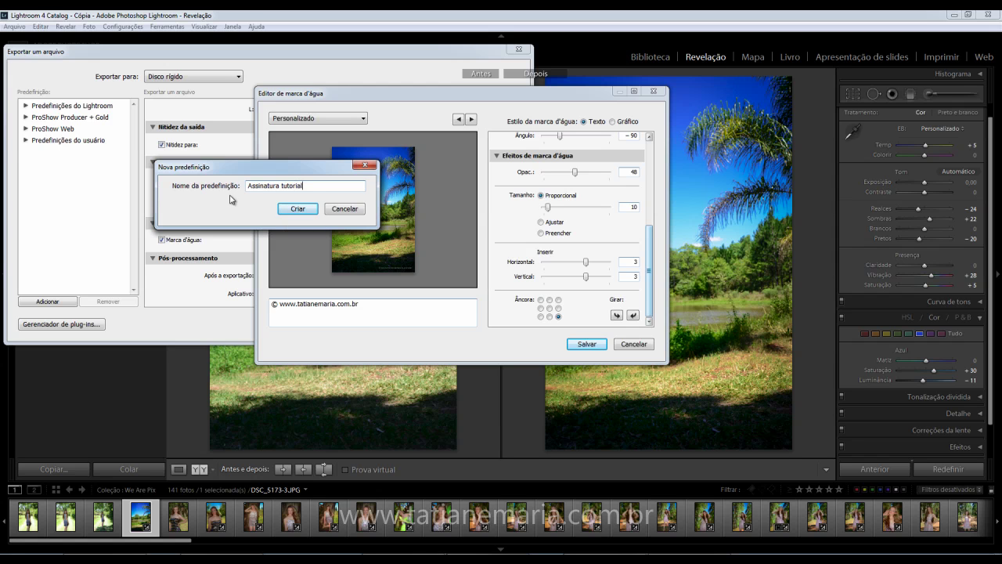
pyautogui.click(297, 210)
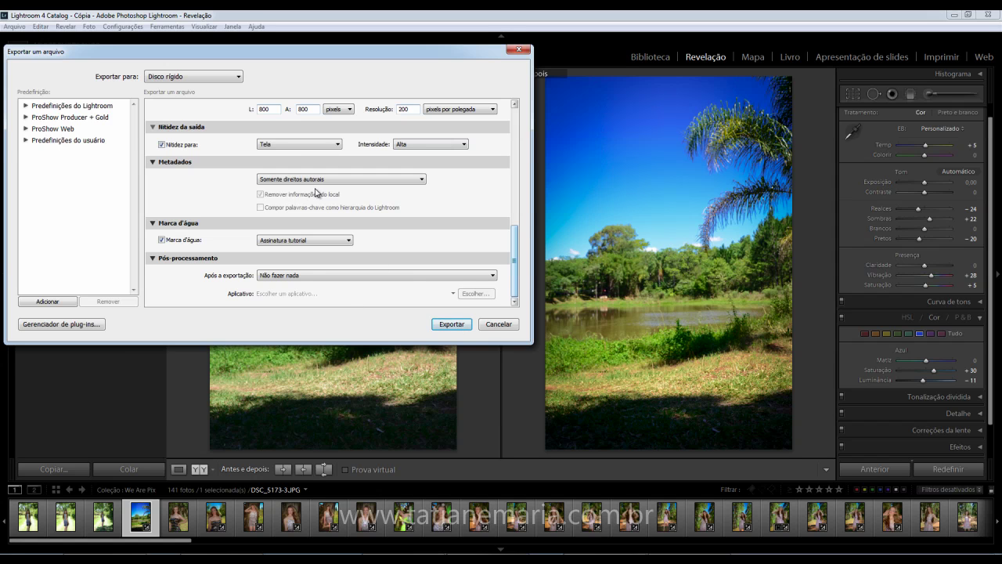
pyautogui.click(452, 324)
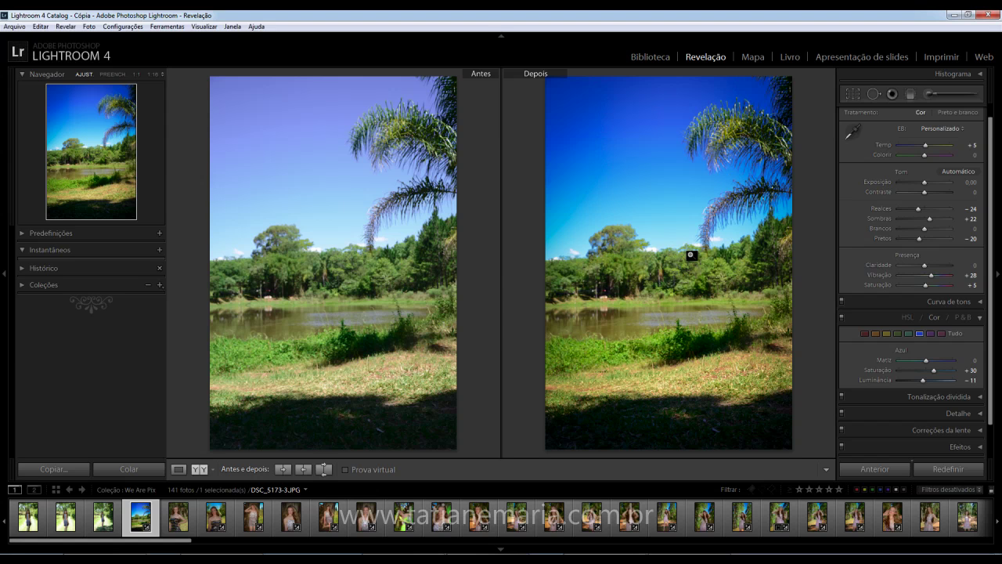
# Select the six photos DSC_5259-3, DSC_5291-3, DSC_5295-3, DSC_5299-3, DSC_5432-3 and DSC_5437-3 together in the filmstrip.
pyautogui.click(252, 520)
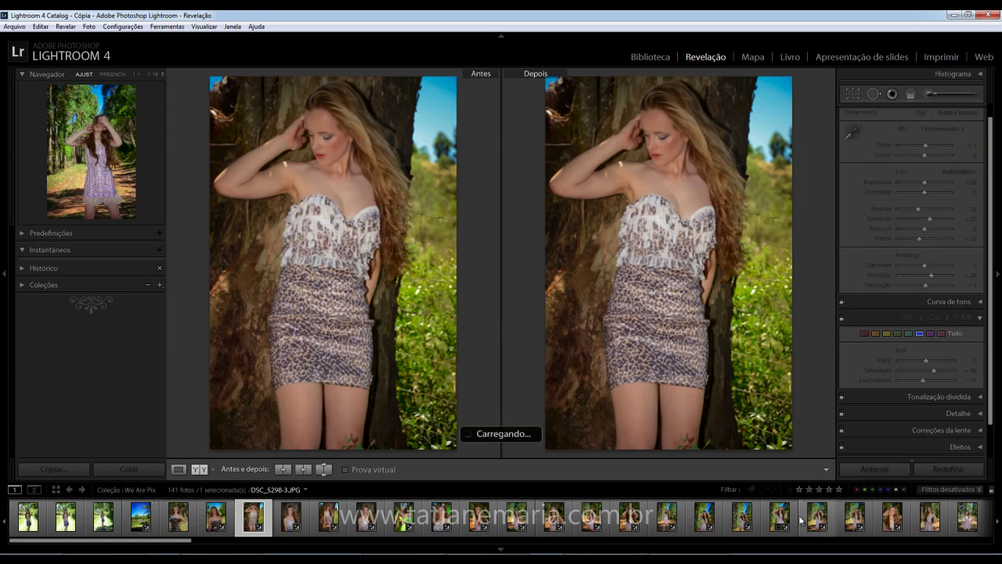
pyautogui.scroll(-5, 787, 523)
pyautogui.scroll(-5, 788, 523)
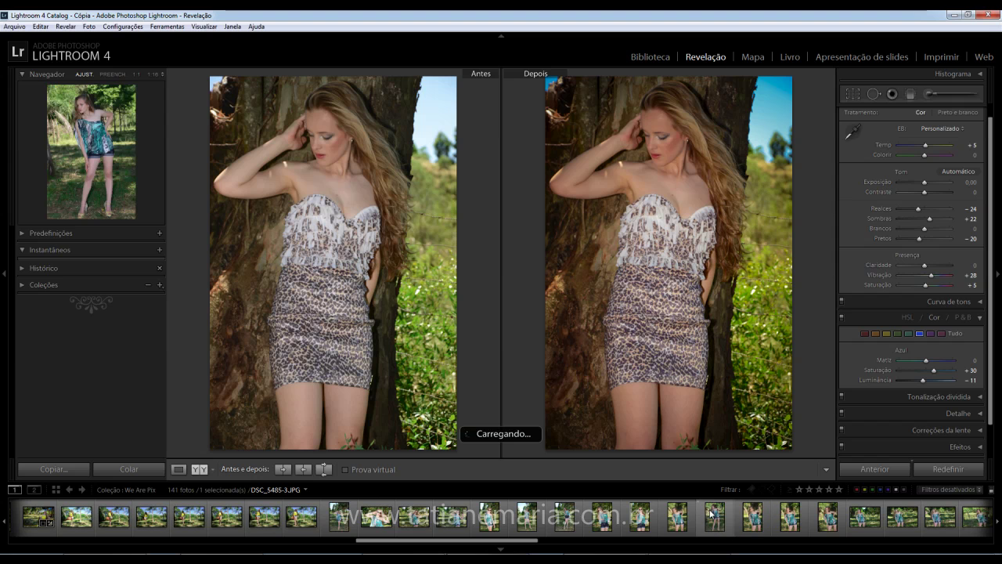
pyautogui.scroll(4, 709, 517)
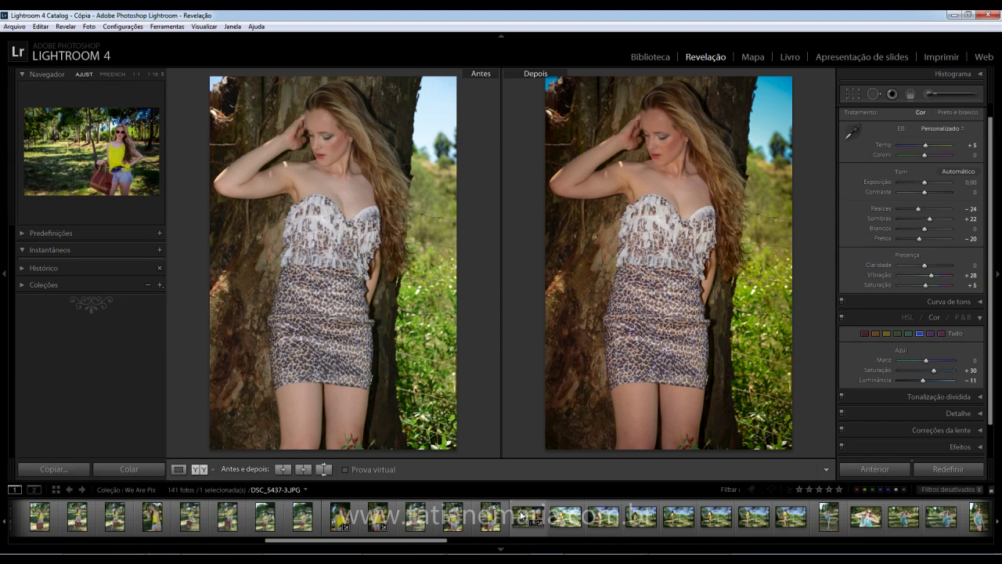
pyautogui.keyDown('ctrl'); pyautogui.click(528, 516); pyautogui.keyUp('ctrl')
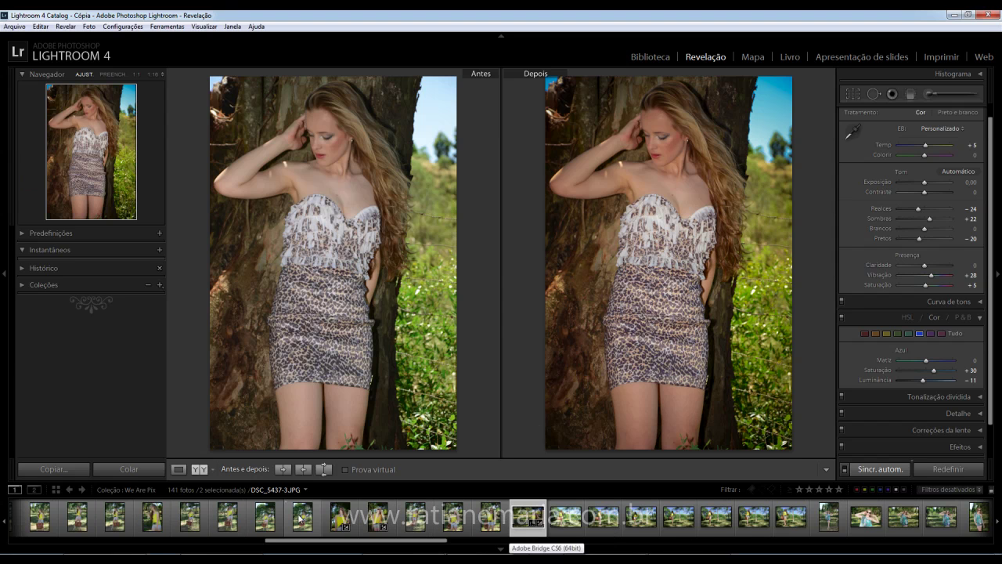
pyautogui.keyDown('ctrl'); pyautogui.click(341, 518); pyautogui.keyUp('ctrl')
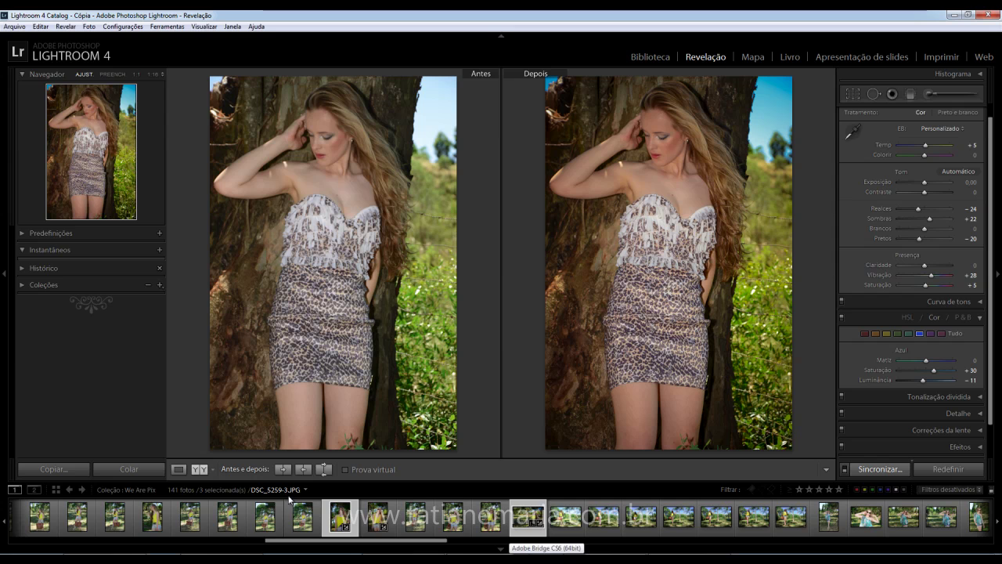
pyautogui.scroll(10, 313, 516)
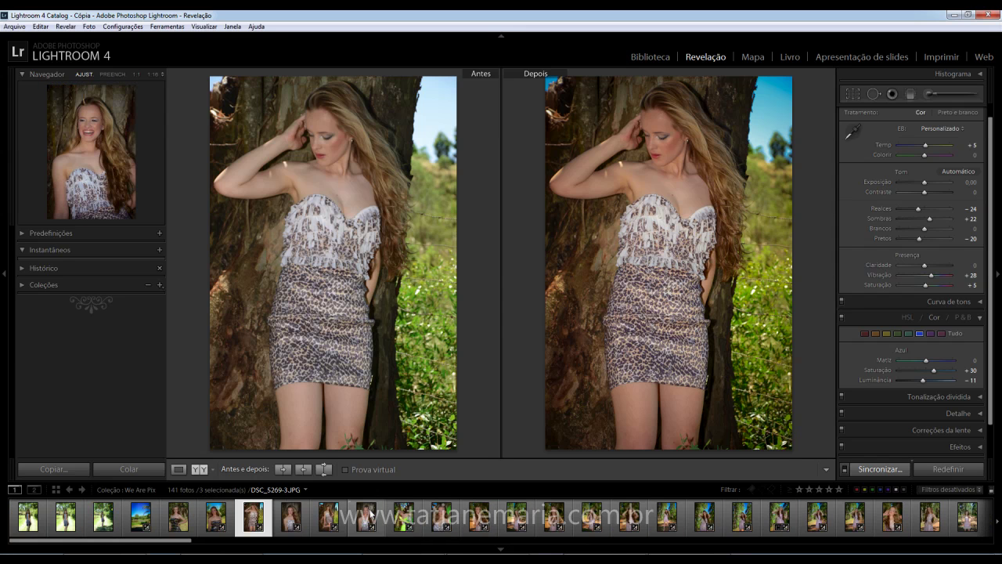
pyautogui.keyDown('ctrl'); pyautogui.click(632, 517); pyautogui.keyUp('ctrl')
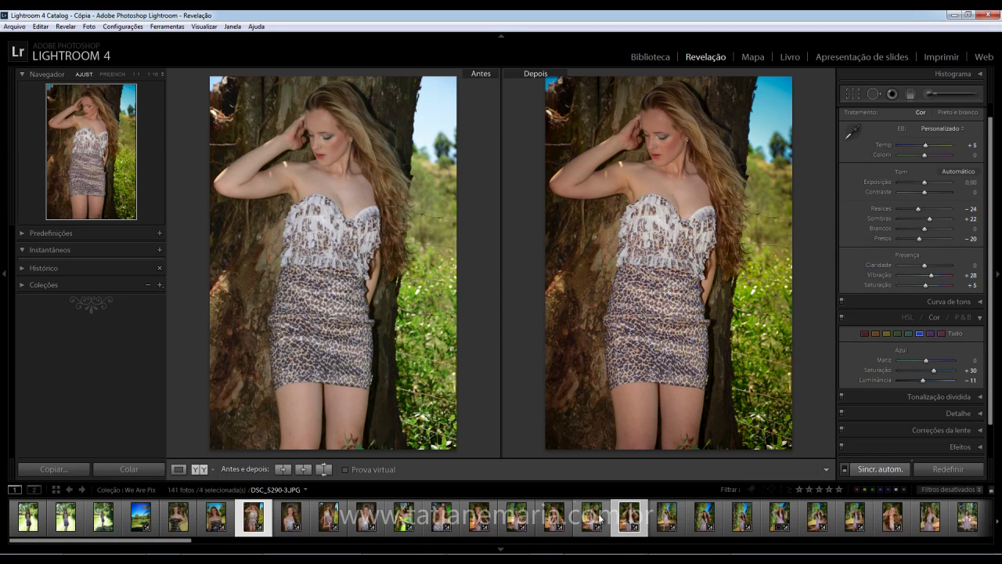
pyautogui.keyDown('ctrl'); pyautogui.click(704, 517); pyautogui.keyUp('ctrl')
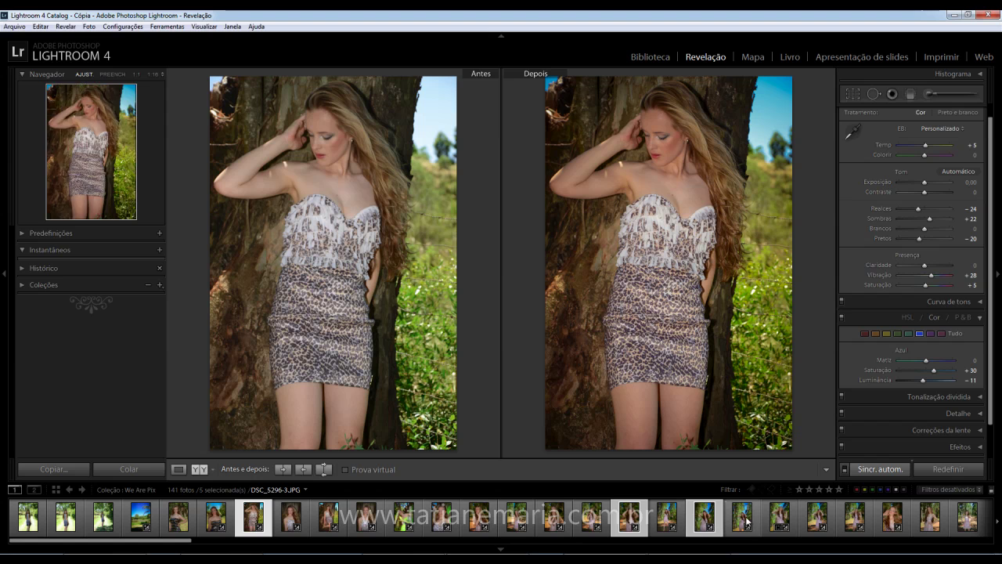
pyautogui.keyDown('ctrl'); pyautogui.click(856, 517); pyautogui.keyUp('ctrl')
# Export the six selected photos to the tutorial subfolder, keeping the 800-pixel size and the "Assinatura tutorial" watermark.
pyautogui.rightClick(856, 518)
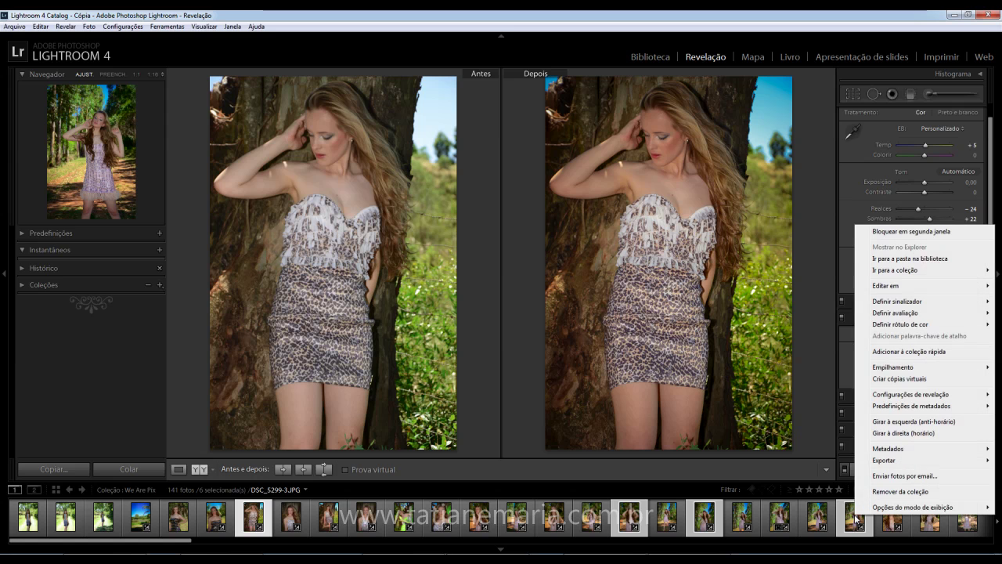
pyautogui.moveTo(883, 460)
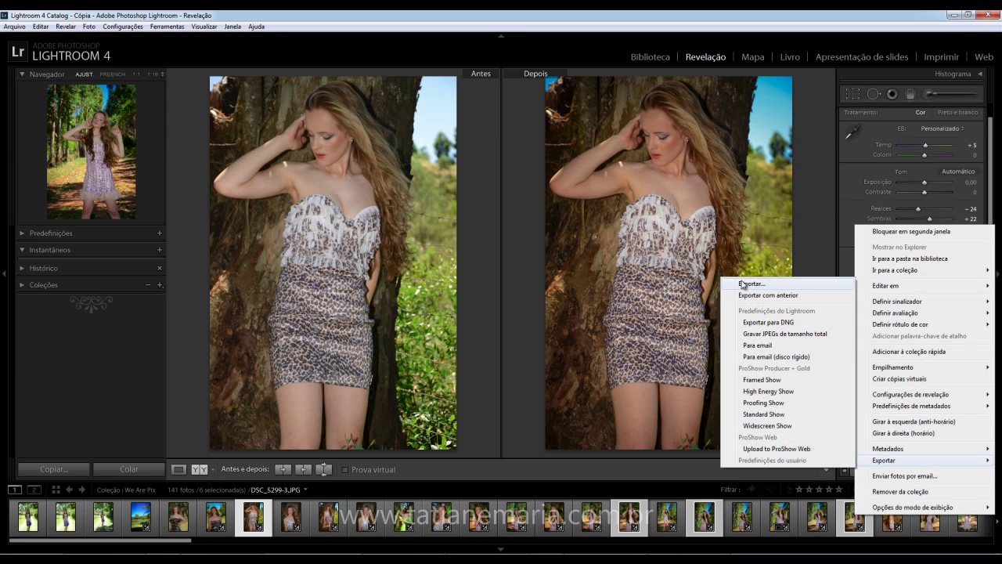
pyautogui.click(743, 284)
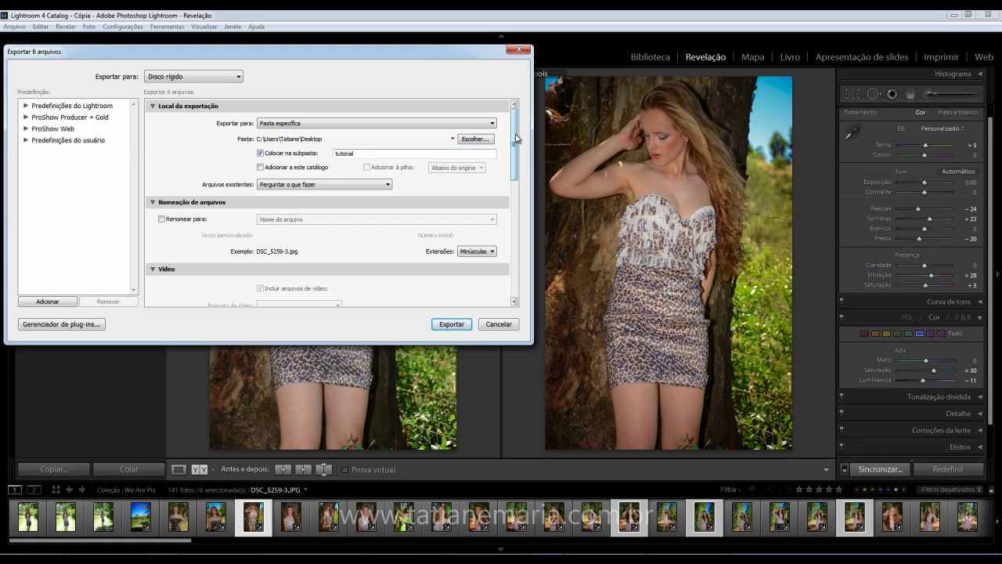
pyautogui.moveTo(515, 138); pyautogui.dragTo(514, 257)
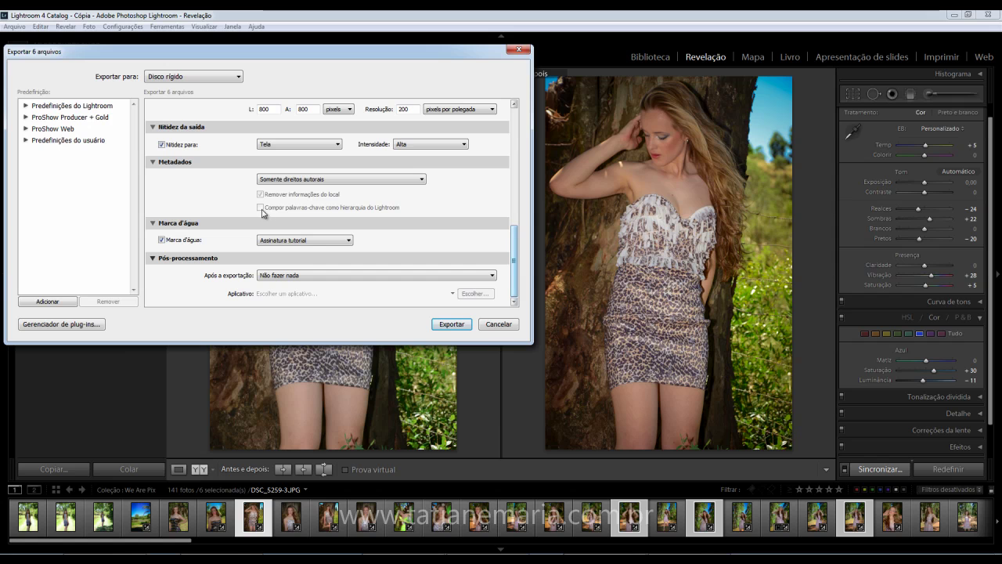
pyautogui.click(452, 324)
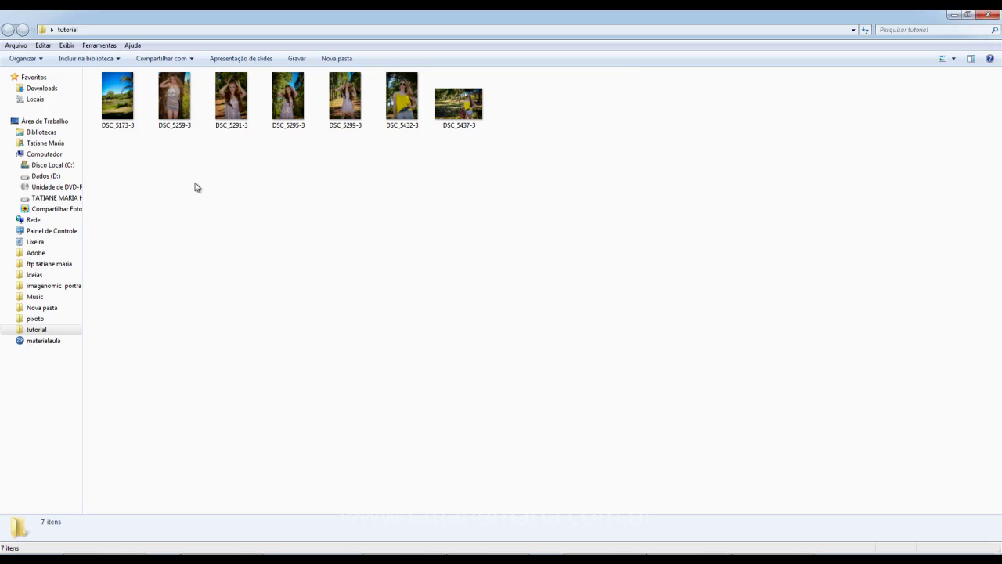
# Review the exported photos and their watermarks in Windows Photo Viewer, and check the file details of DSC_5173-3 and DSC_5437-3 in the tutorial folder.
pyautogui.doubleClick(119, 97)
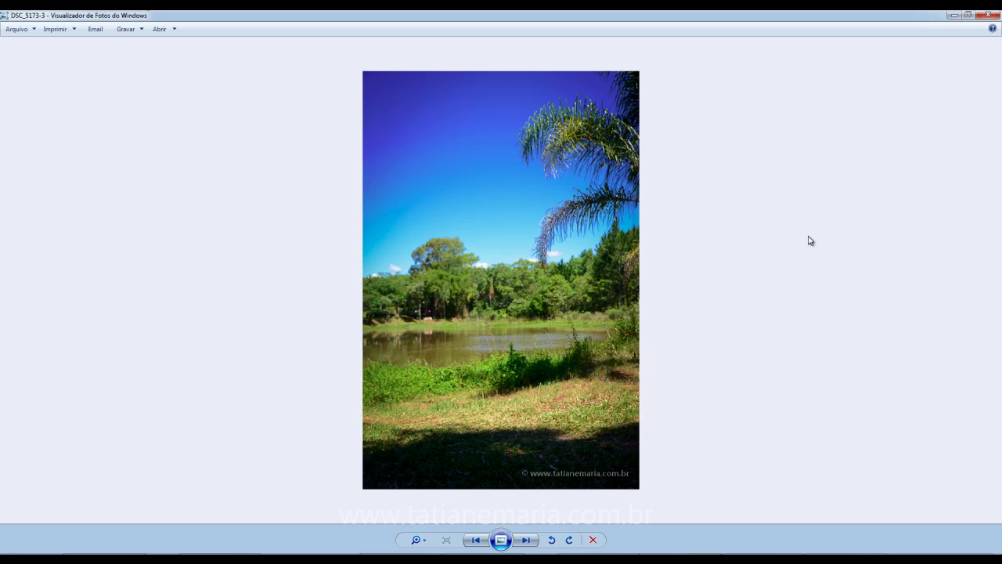
pyautogui.press('Right')
pyautogui.press('Right')
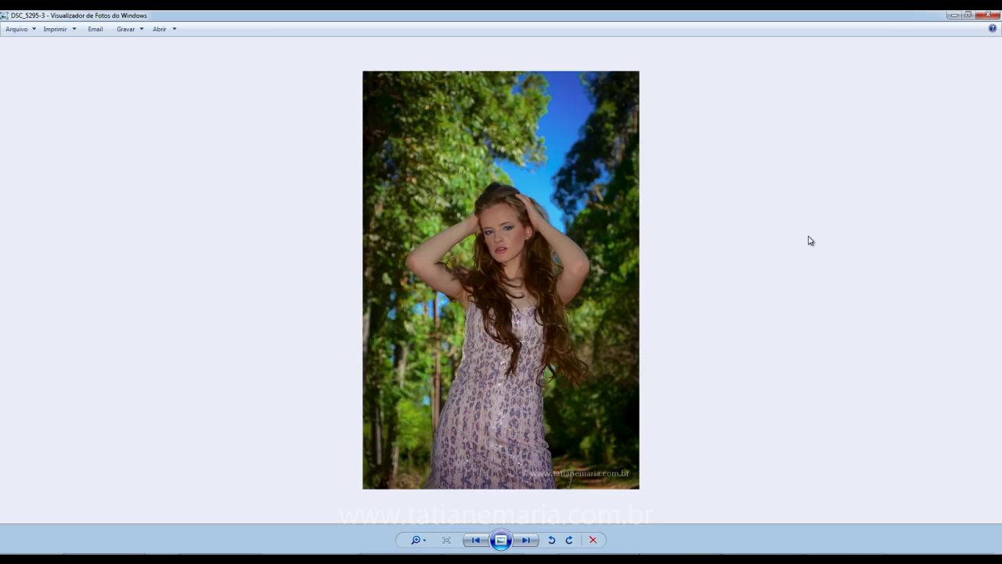
pyautogui.press('Right')
pyautogui.press('Right')
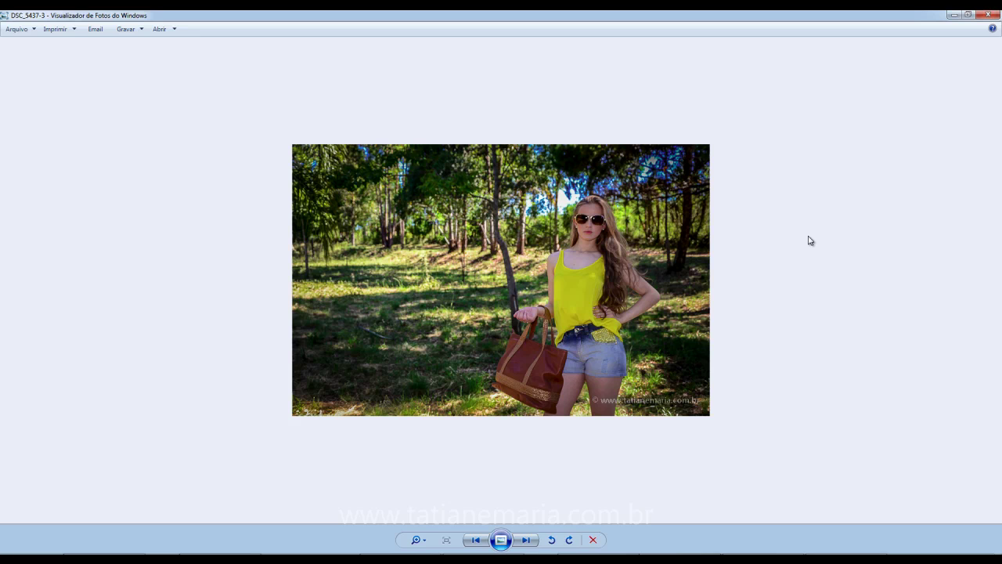
pyautogui.press('Right')
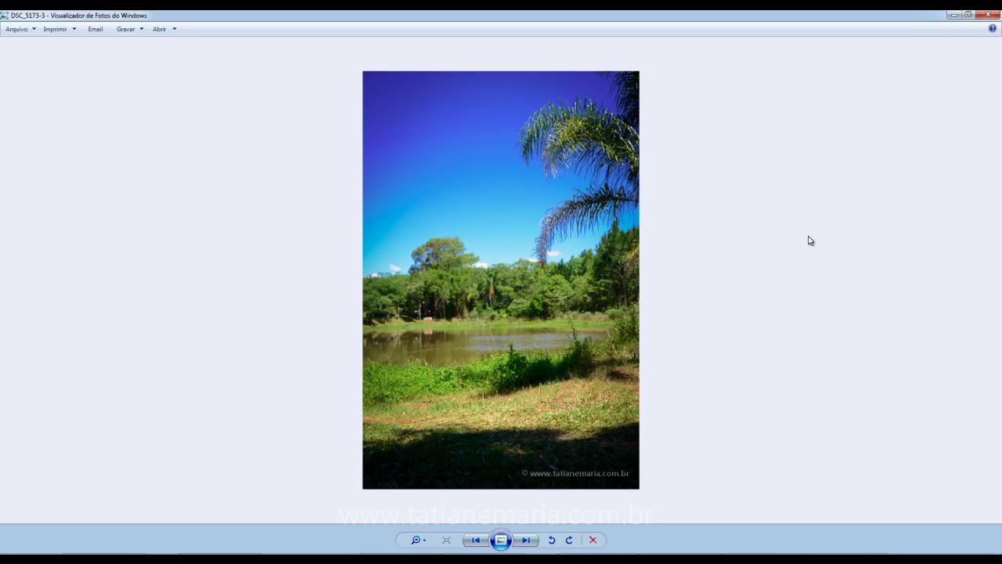
pyautogui.click(992, 15)
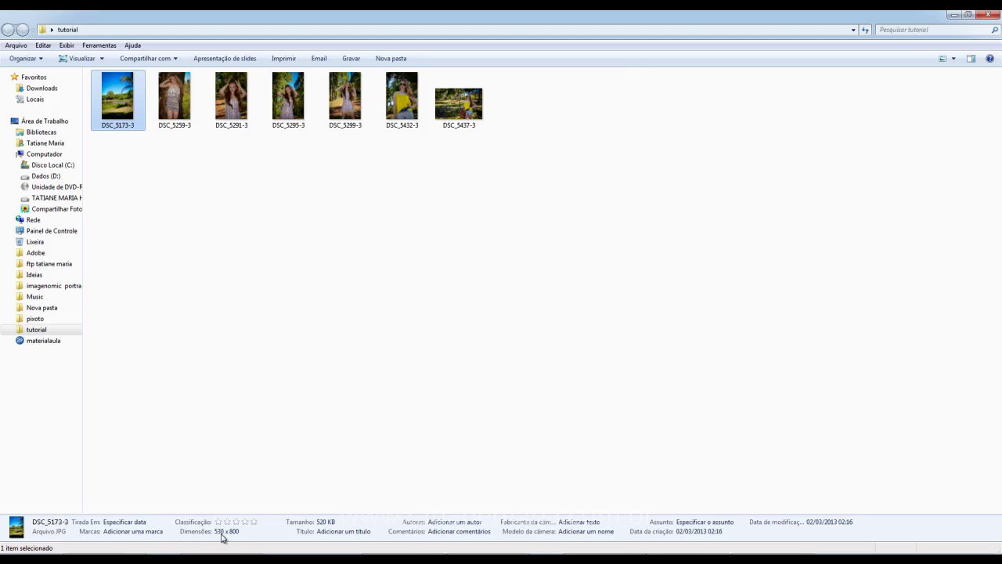
pyautogui.click(464, 111)
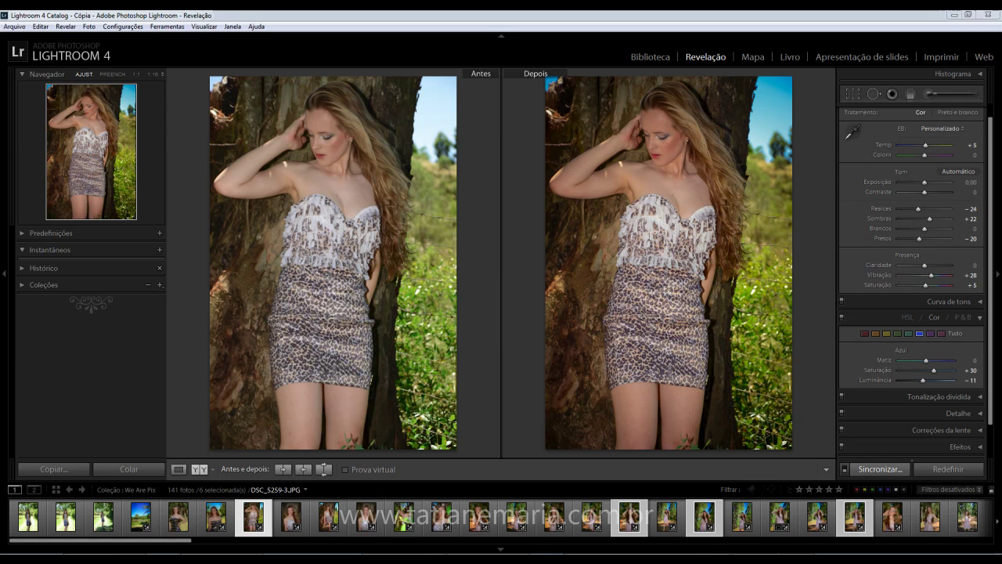
# Switch back to Lightroom and show only photo DSC_5295-3 in the before-and-after comparison.
pyautogui.click(711, 529)
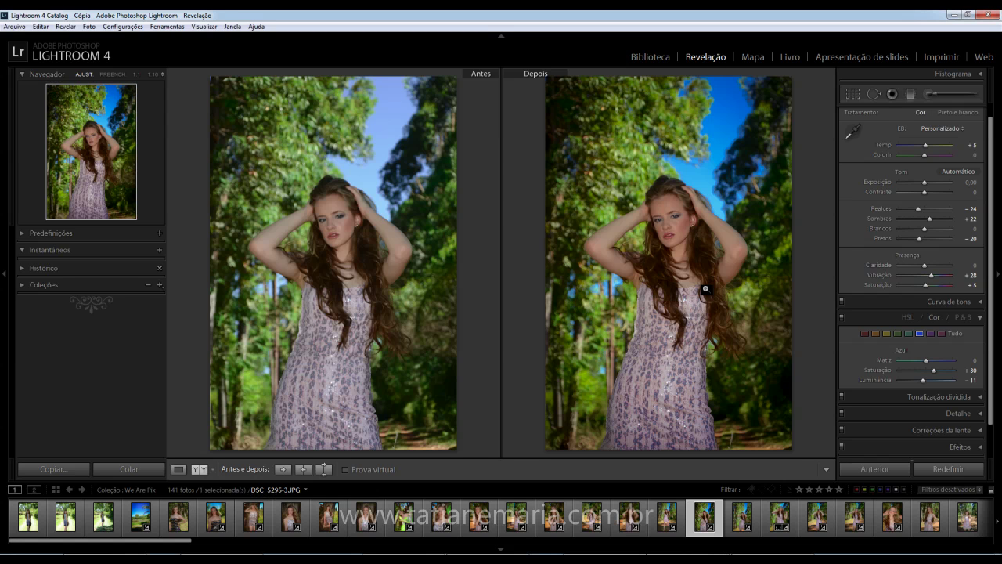